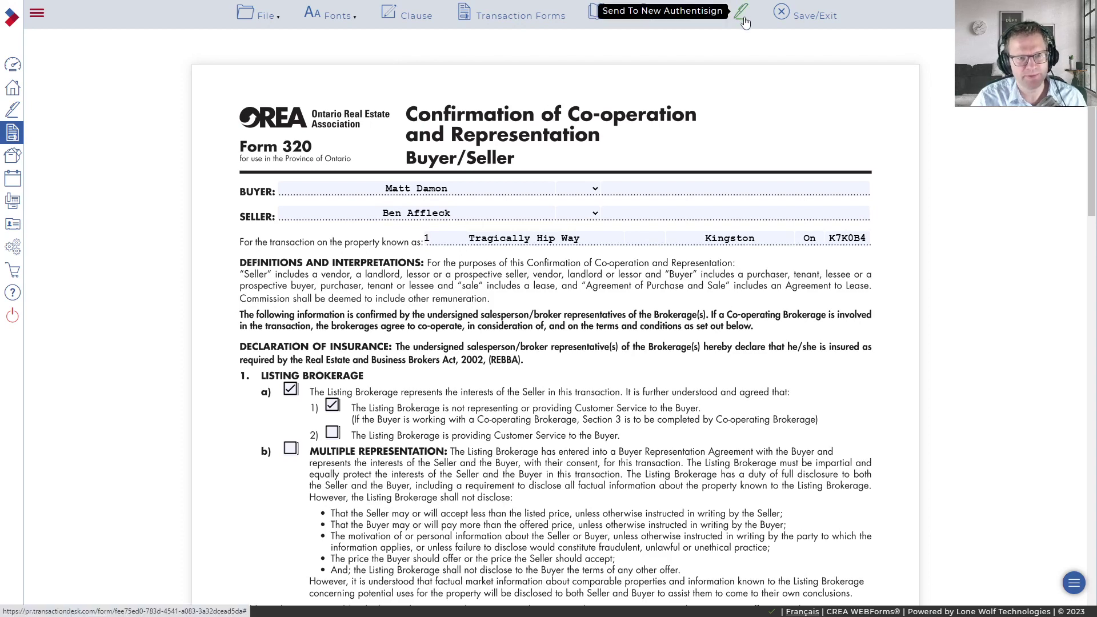
Step: Save the completed Form 320 as a PDF and dismiss the download notice
click(269, 17)
mouse_move(269, 103)
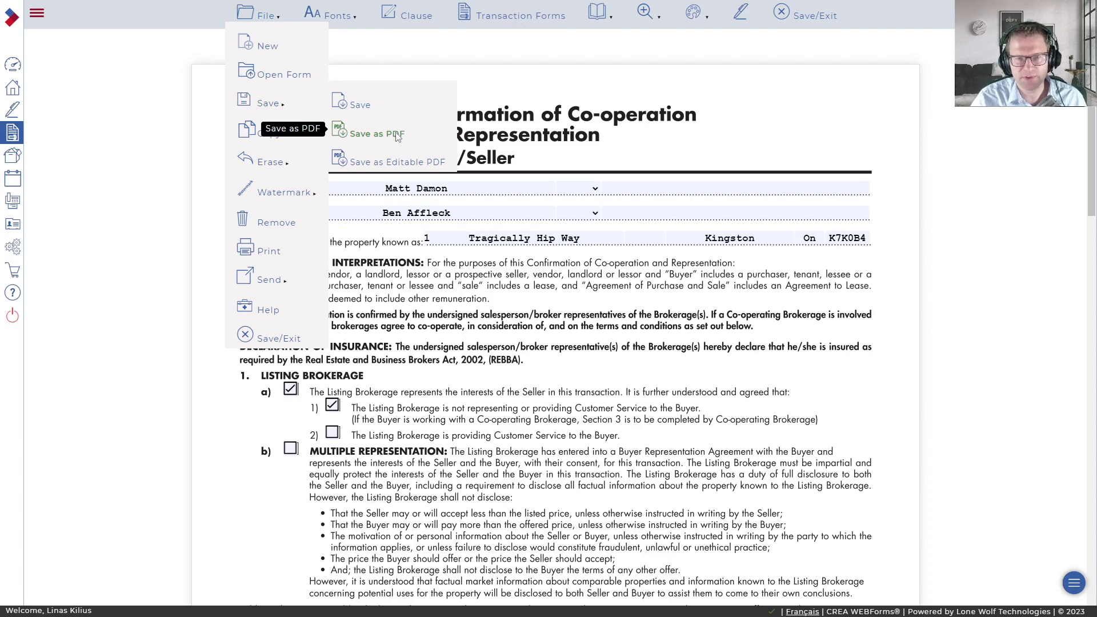
click(267, 16)
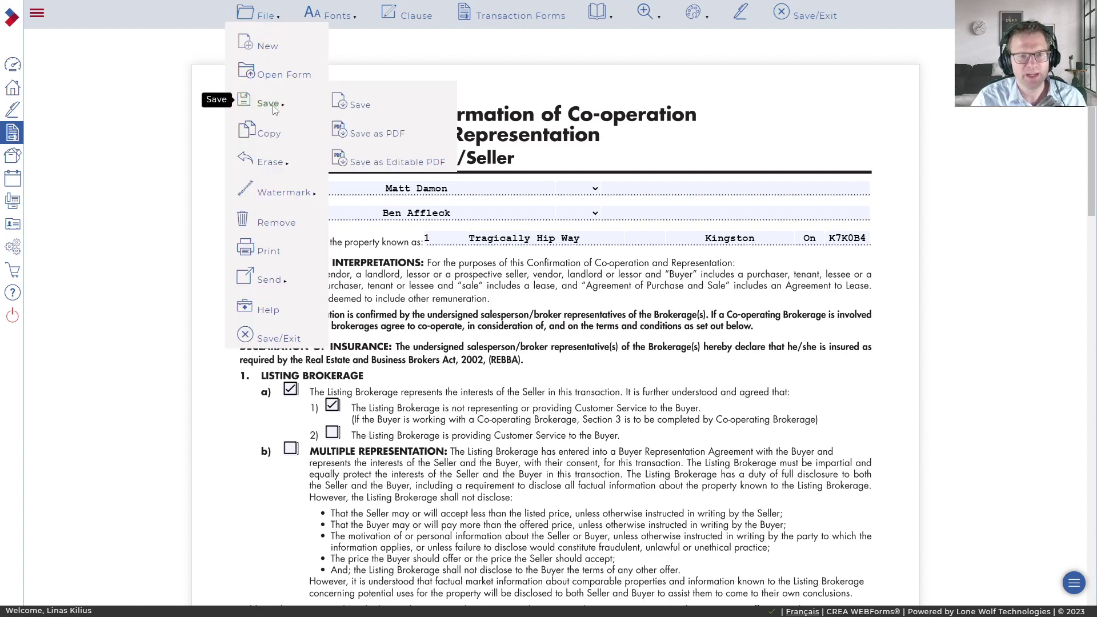
click(374, 133)
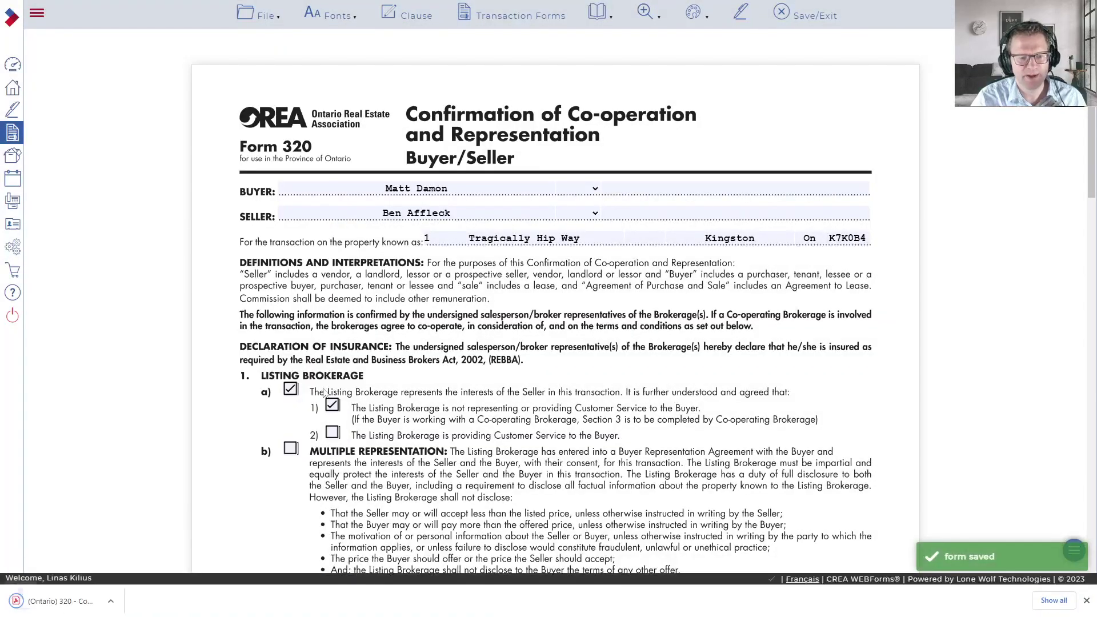
click(122, 604)
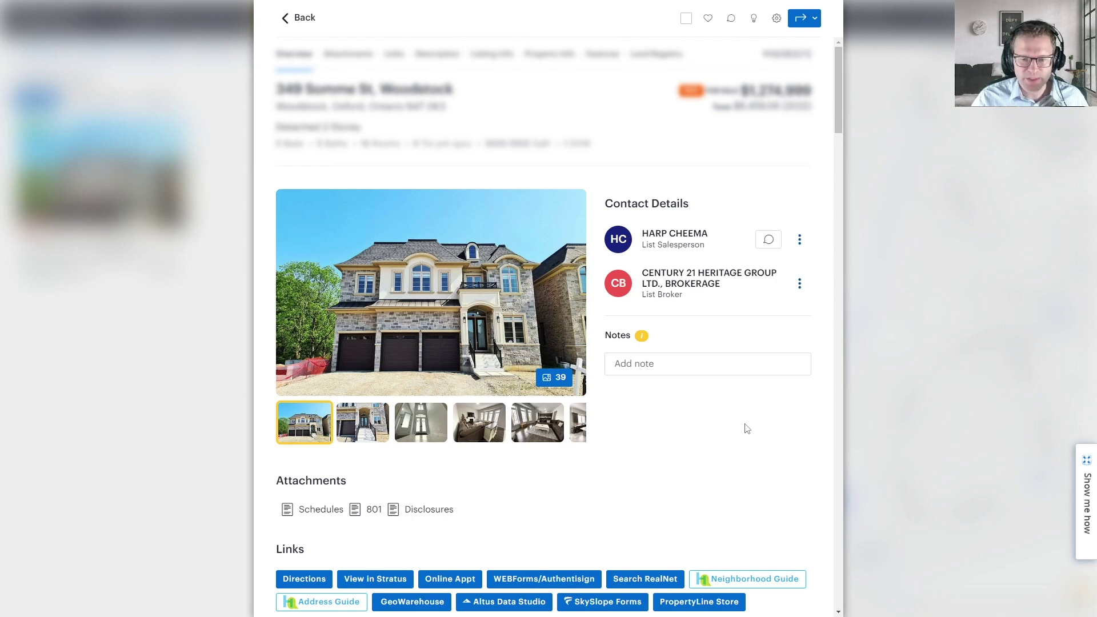
Step: Scroll the REALM MLS listing details to the Links section with SkySlope Forms
scroll(733, 424, down, 1)
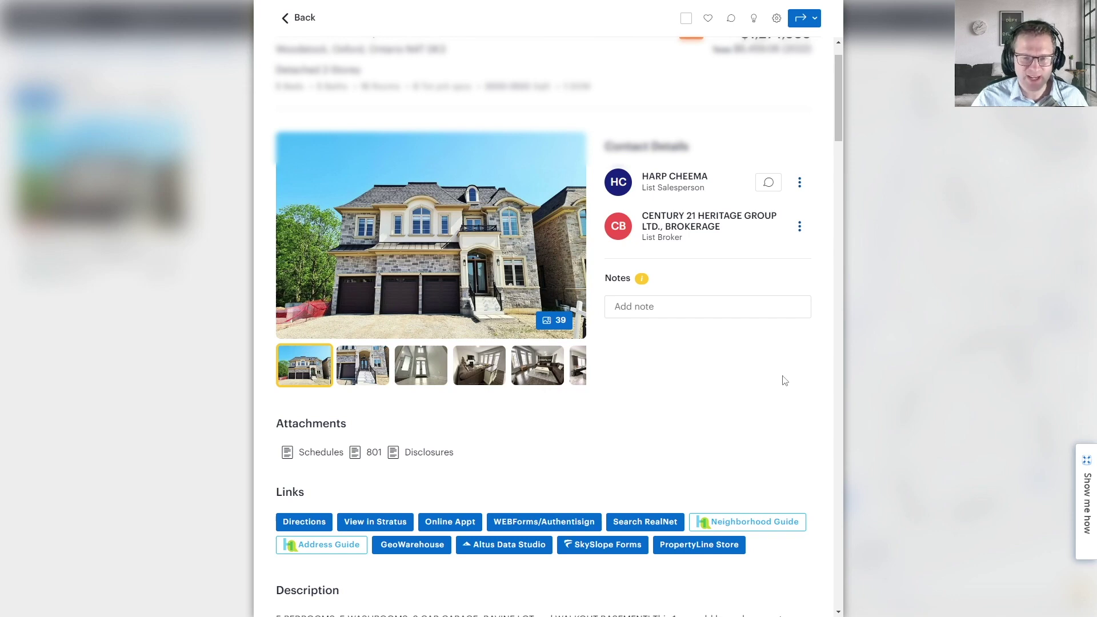
scroll(785, 380, down, 1)
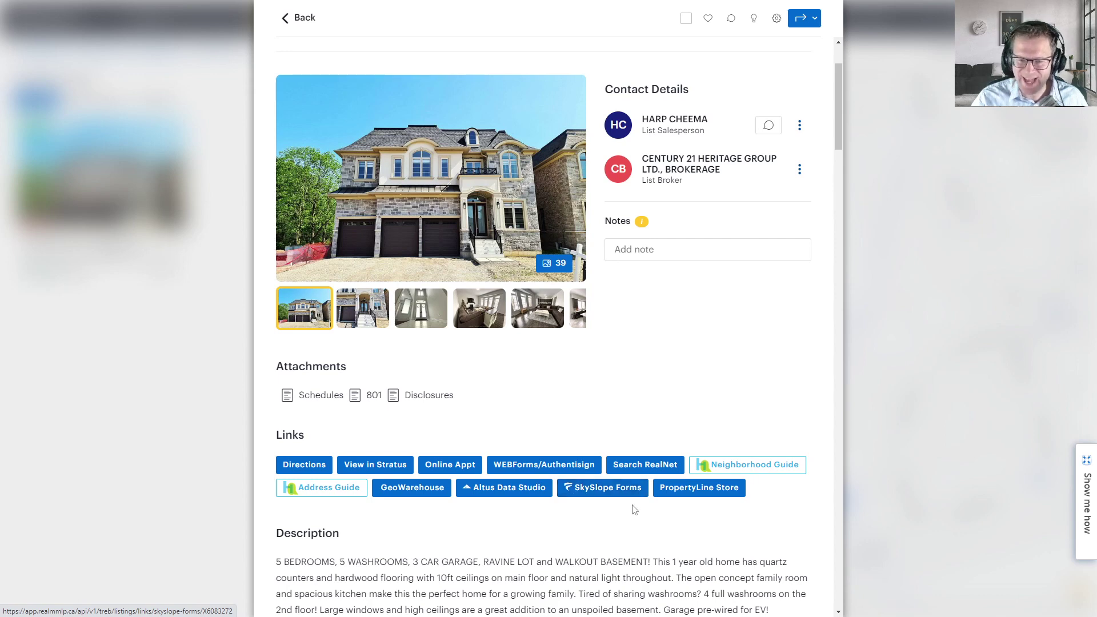
scroll(827, 523, up, 2)
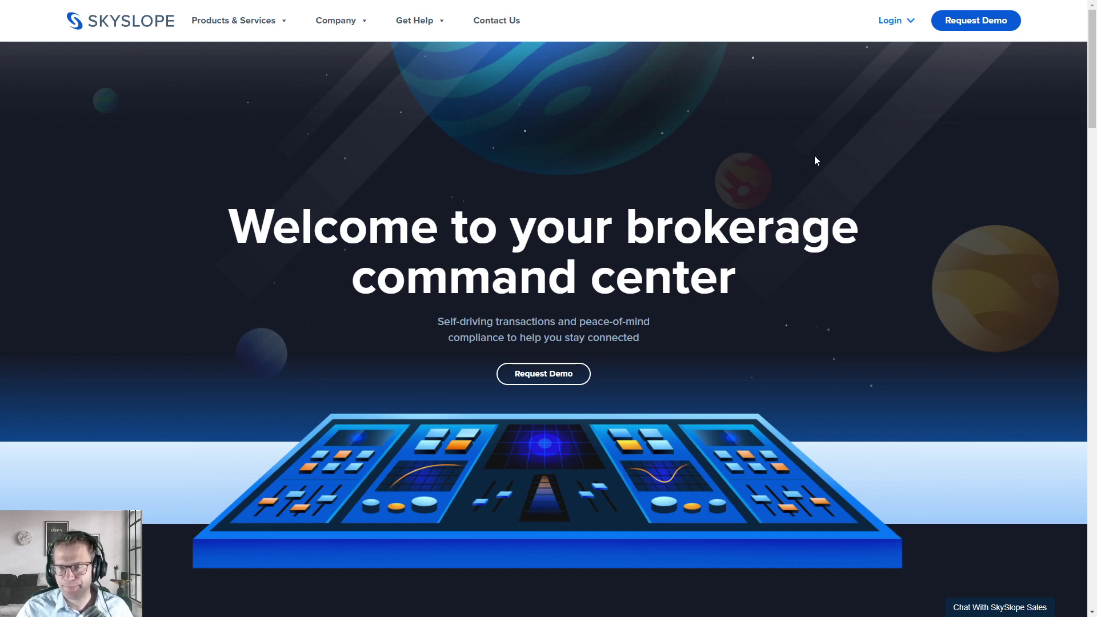
Step: Sign in to SkySlope Forms from the Login menu using the agent's e-mail address
click(905, 30)
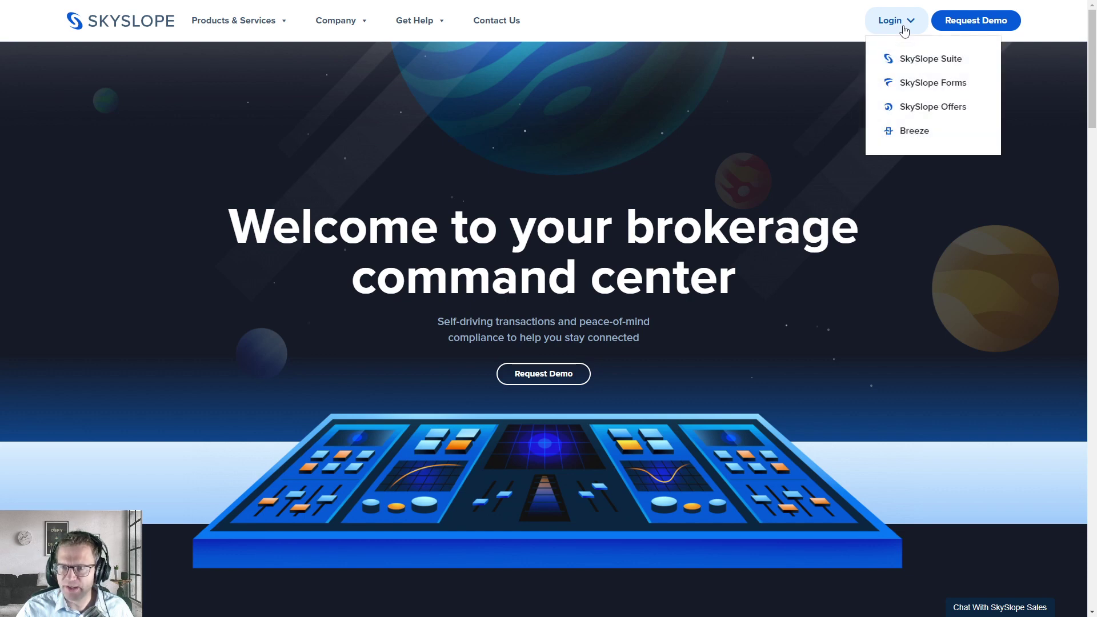
click(926, 90)
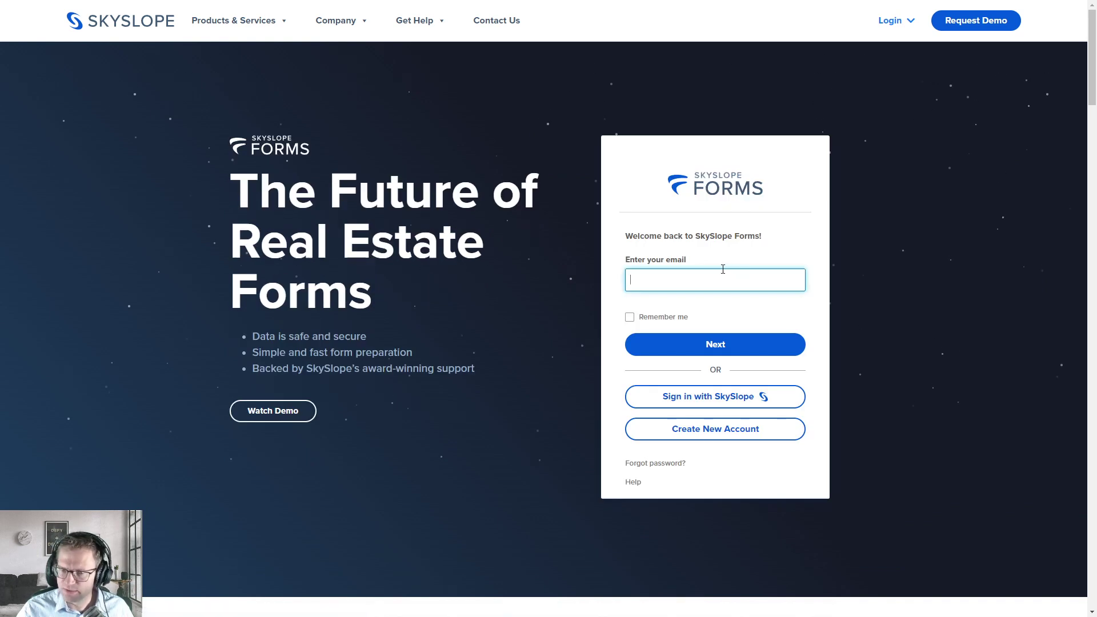
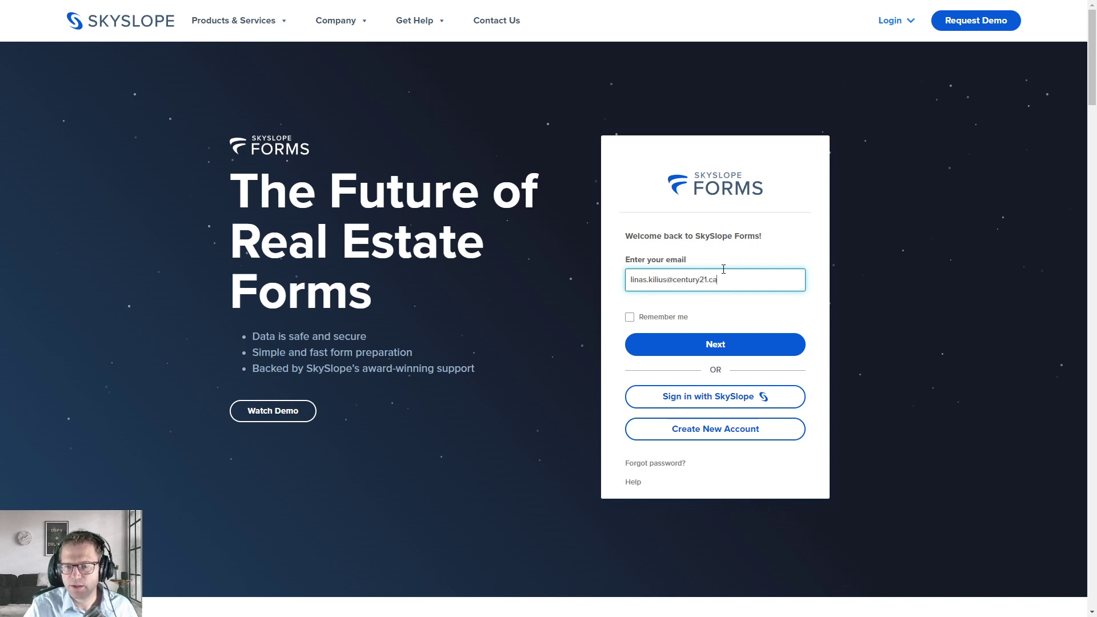
click(711, 338)
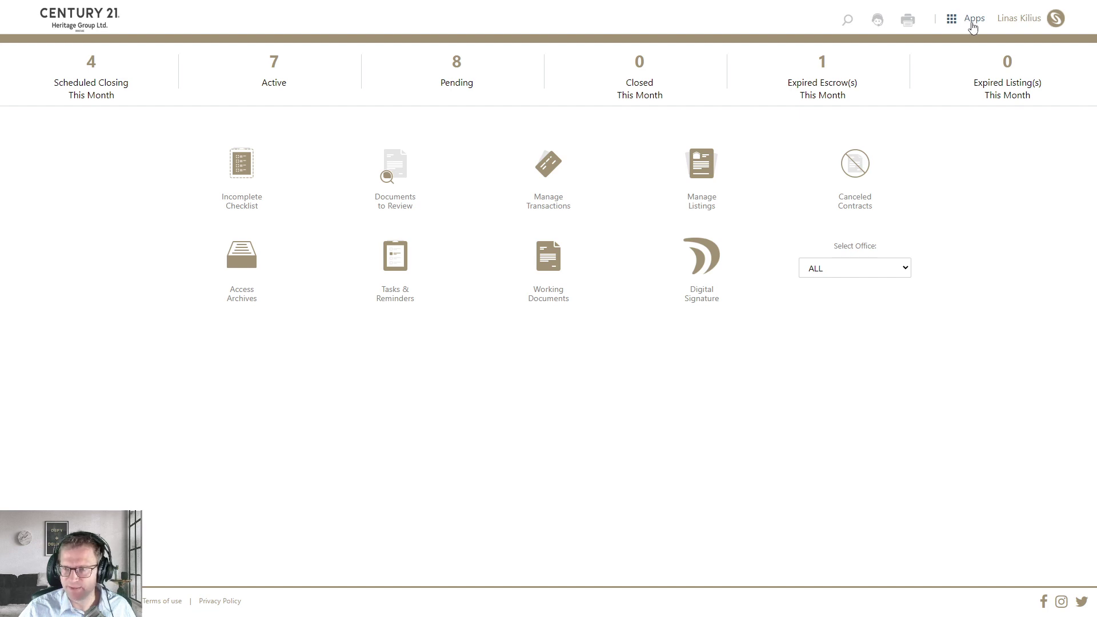
Step: Switch from the brokerage dashboard to SkySlope Forms, then over to DigiSign
click(971, 23)
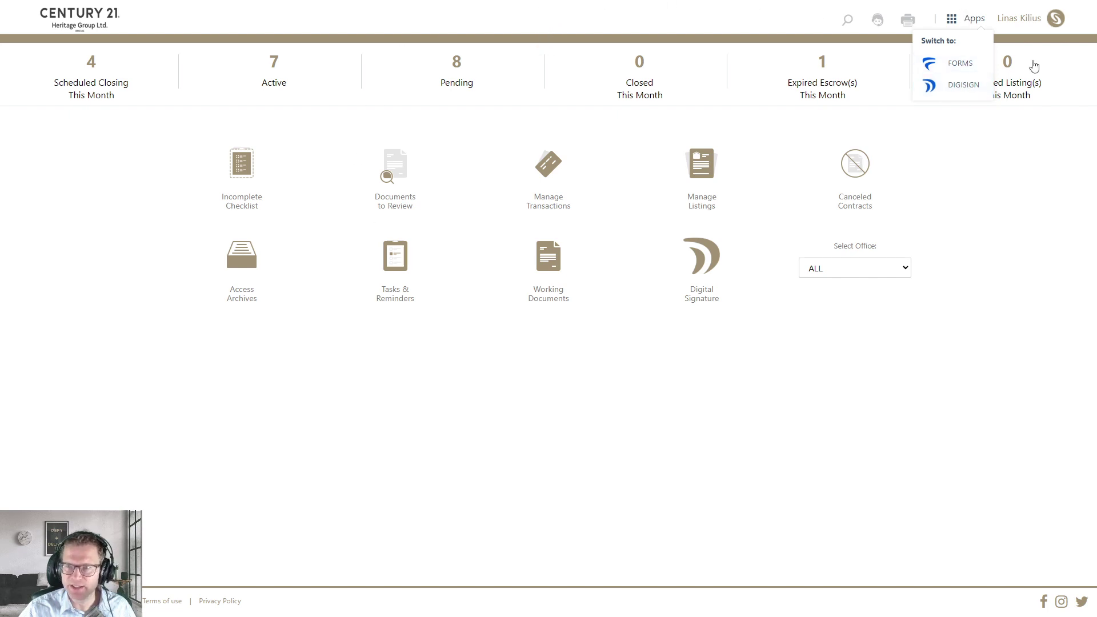
click(971, 65)
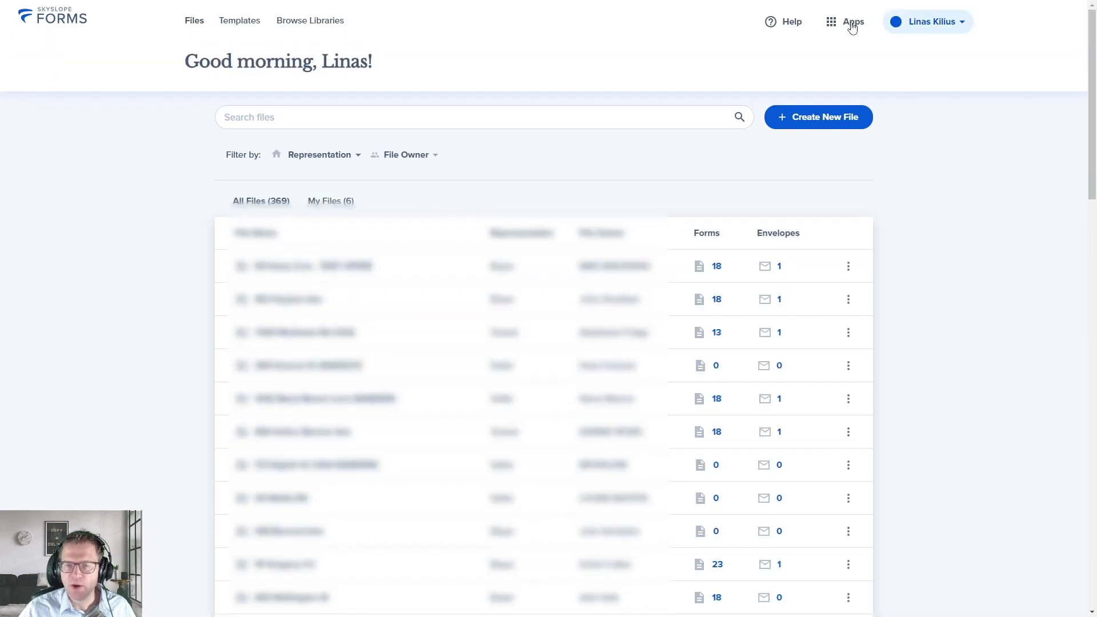
click(852, 26)
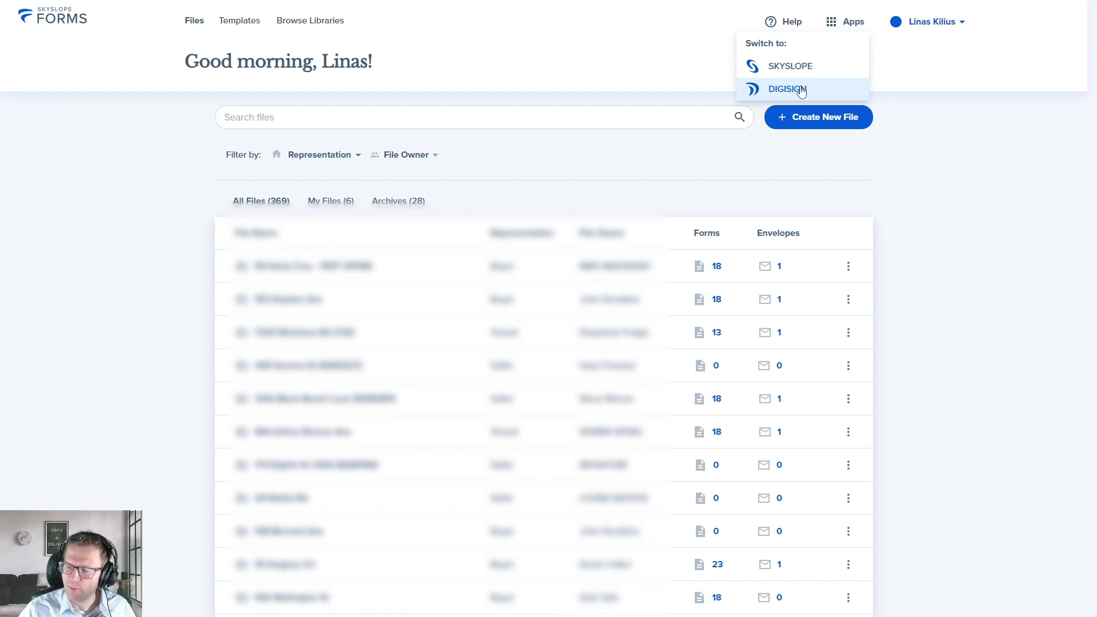
click(801, 92)
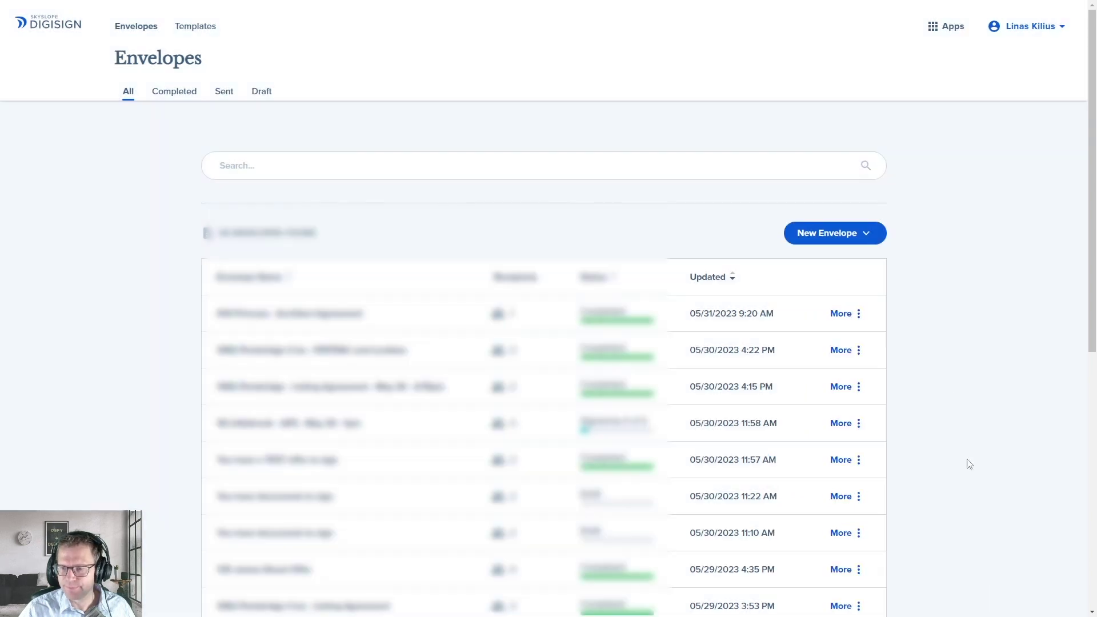
Step: Dismiss the 'This just in' tip and start a New Envelope with No property
click(1034, 583)
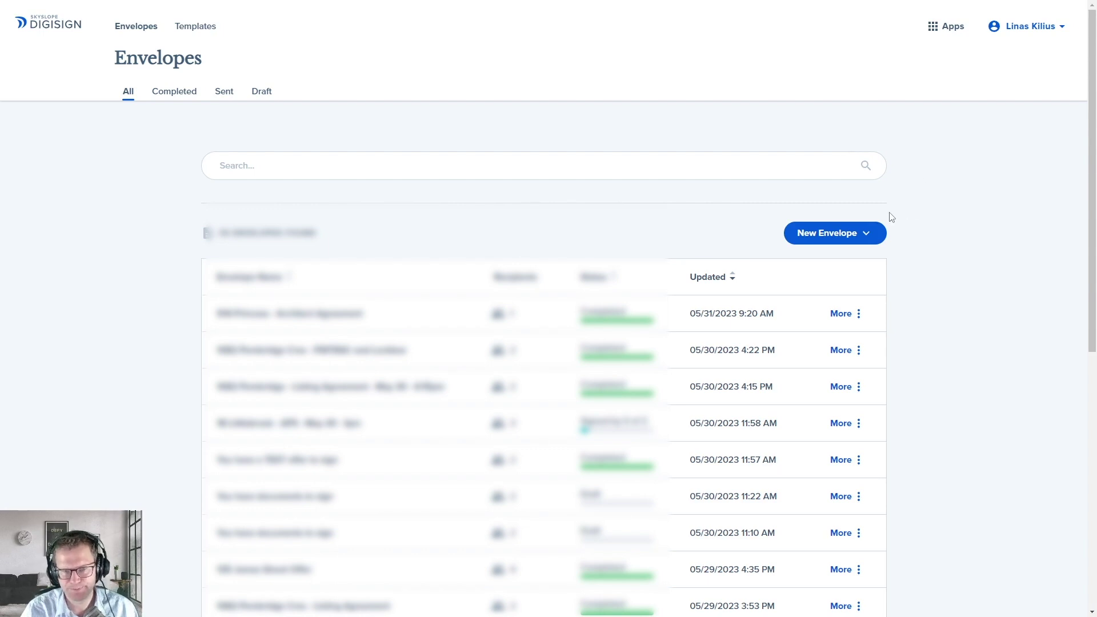
click(859, 235)
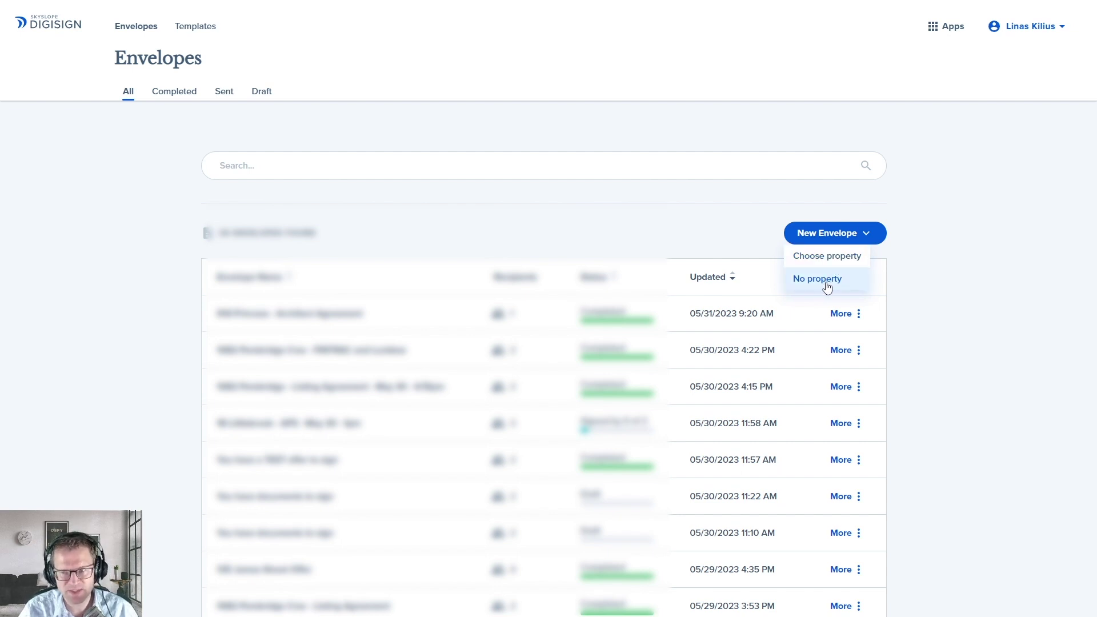
click(828, 286)
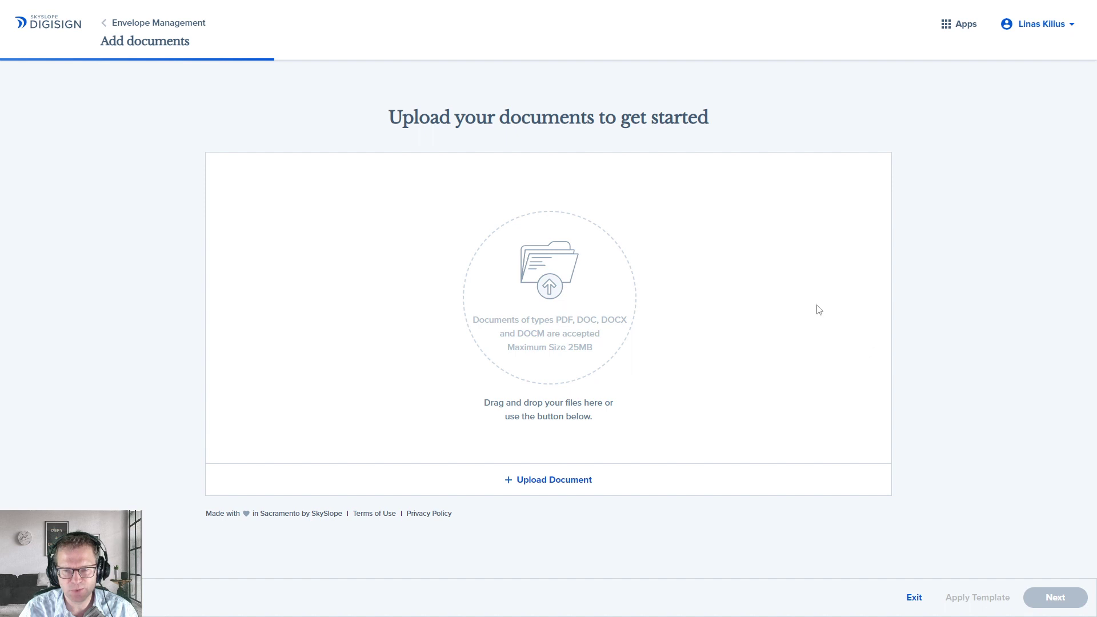
Step: Upload the Form 320, 810 and 100 PDFs from Downloads and advance to recipients
click(553, 481)
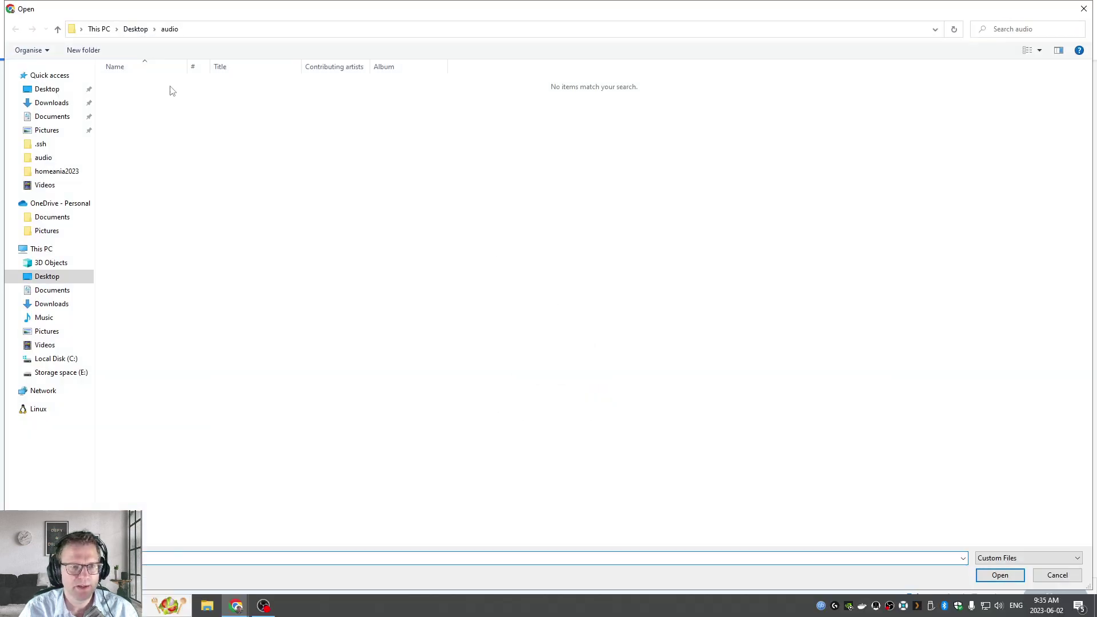
click(51, 305)
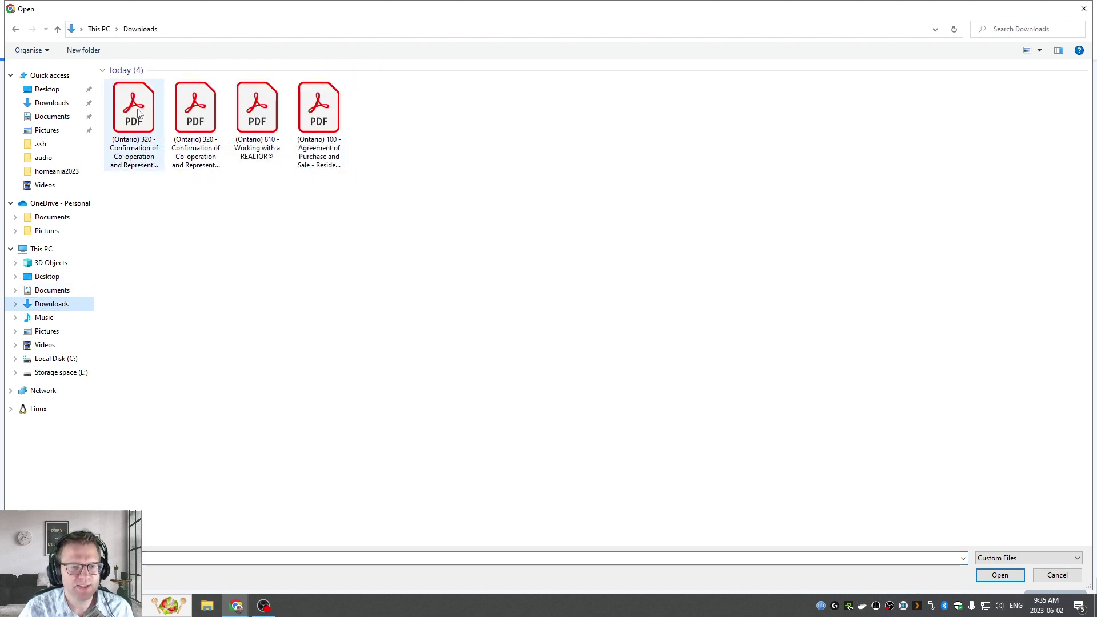
click(195, 109)
shift+click(318, 110)
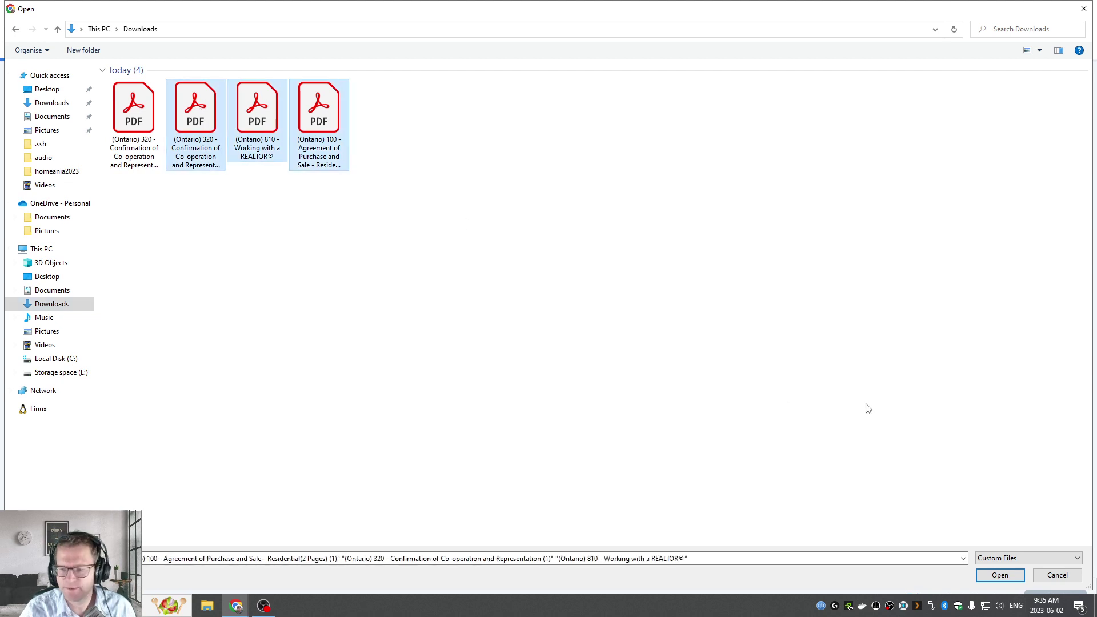
click(999, 575)
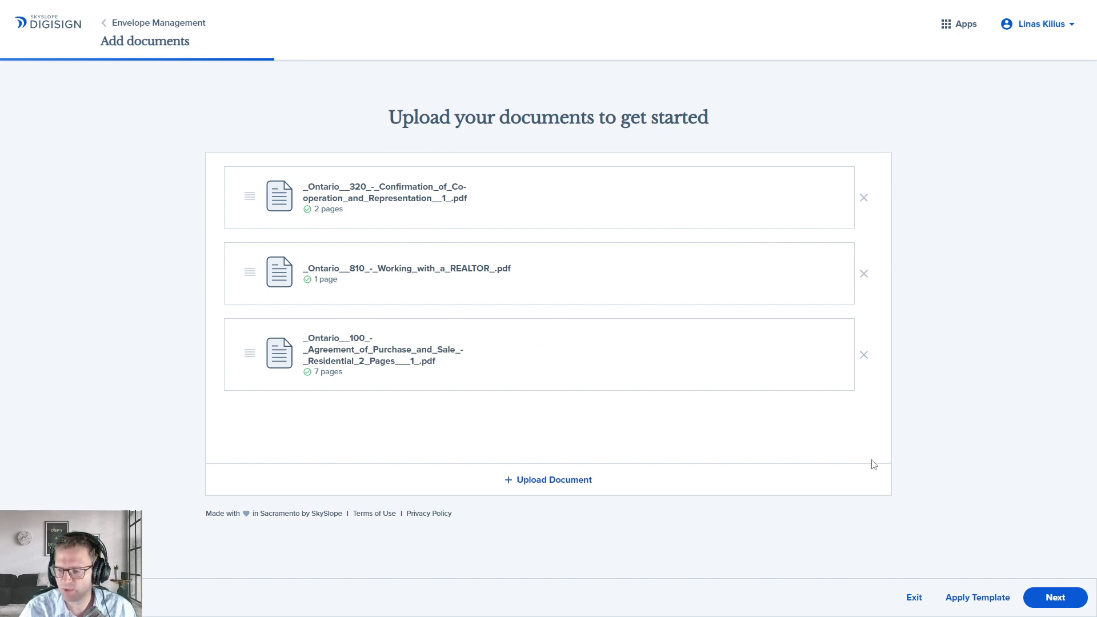
click(1062, 602)
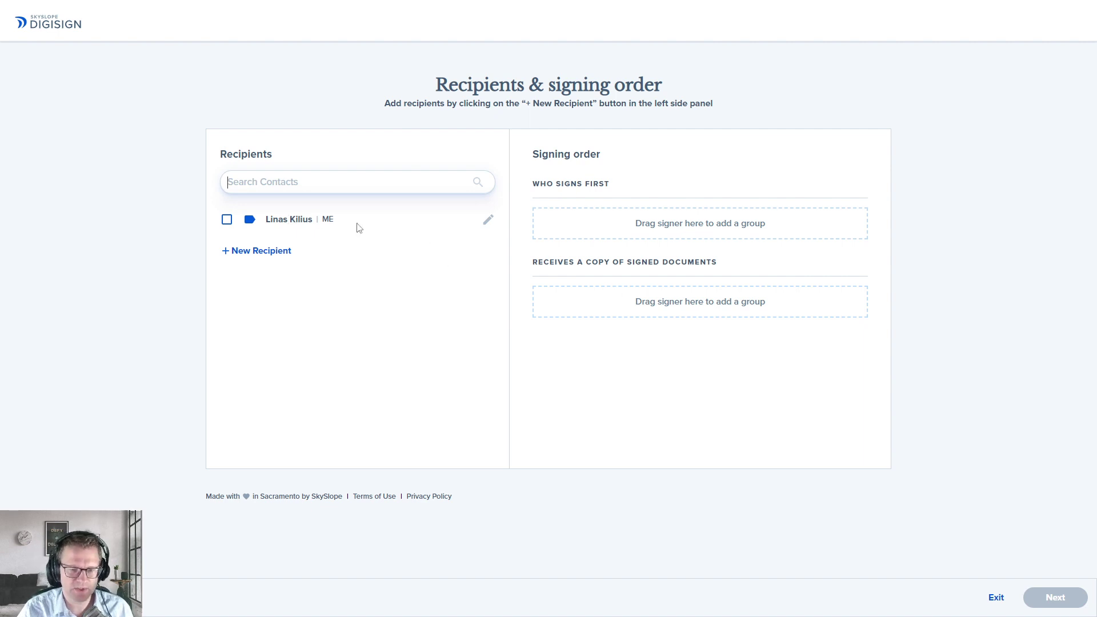
Step: Check the sender's details, then start a new recipient with the buyer's first and last name
click(487, 220)
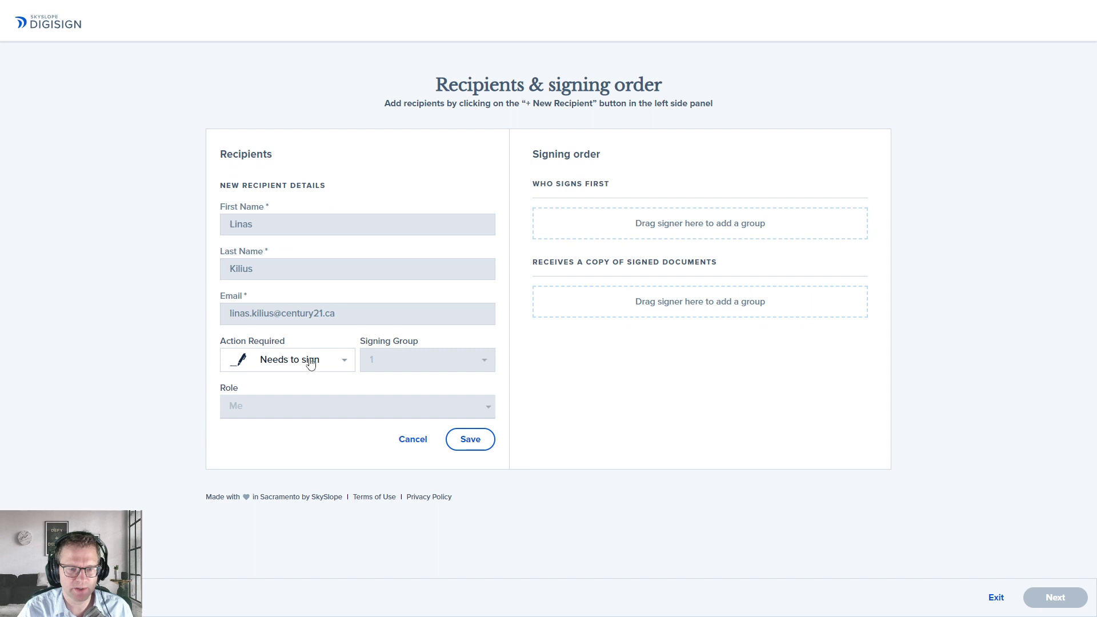
click(412, 440)
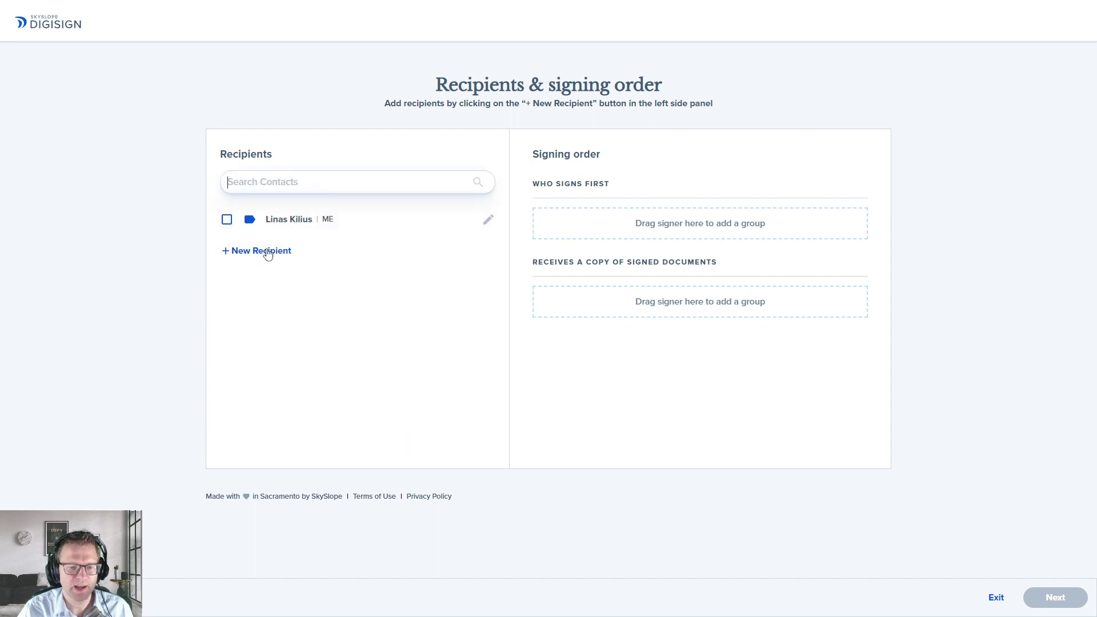
click(268, 252)
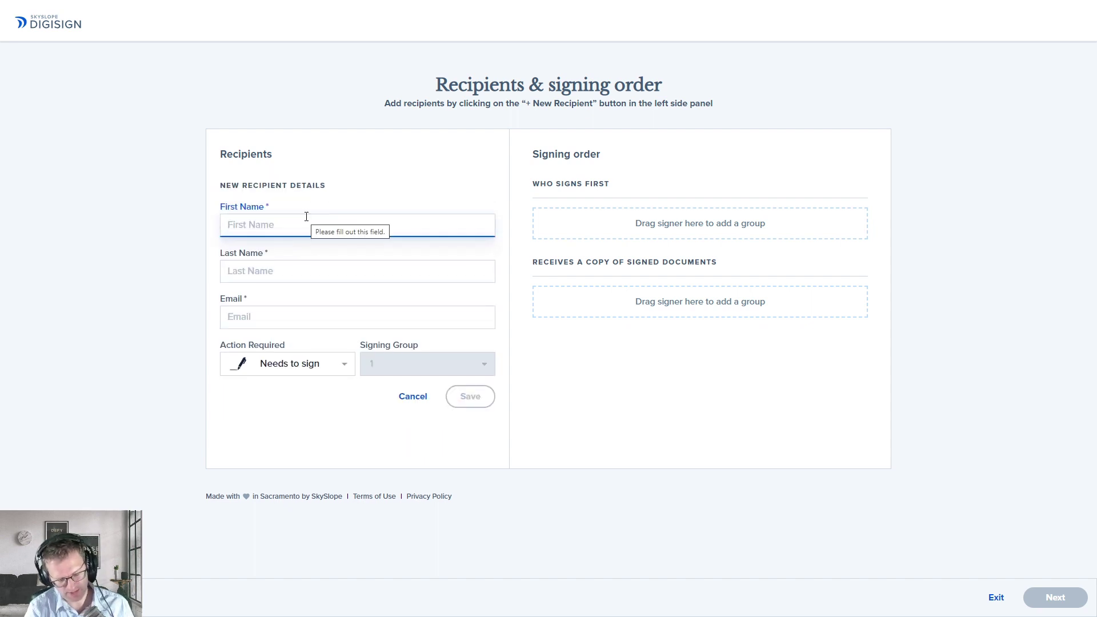
text(B)
key(BackSpace)
text(Matt)
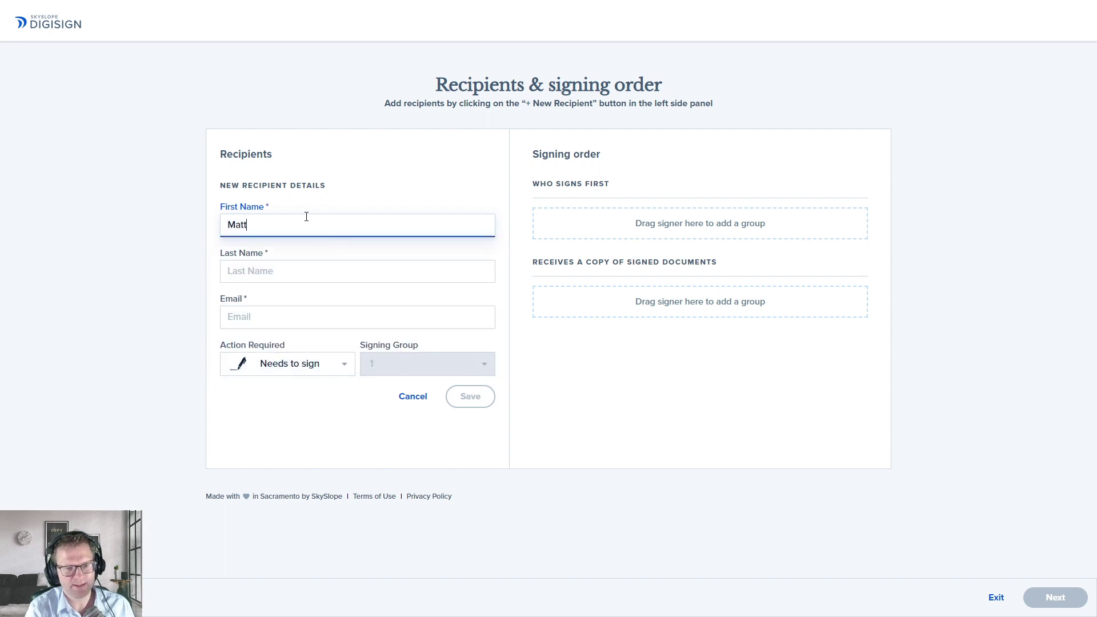
key(Tab)
text(K)
key(BackSpace)
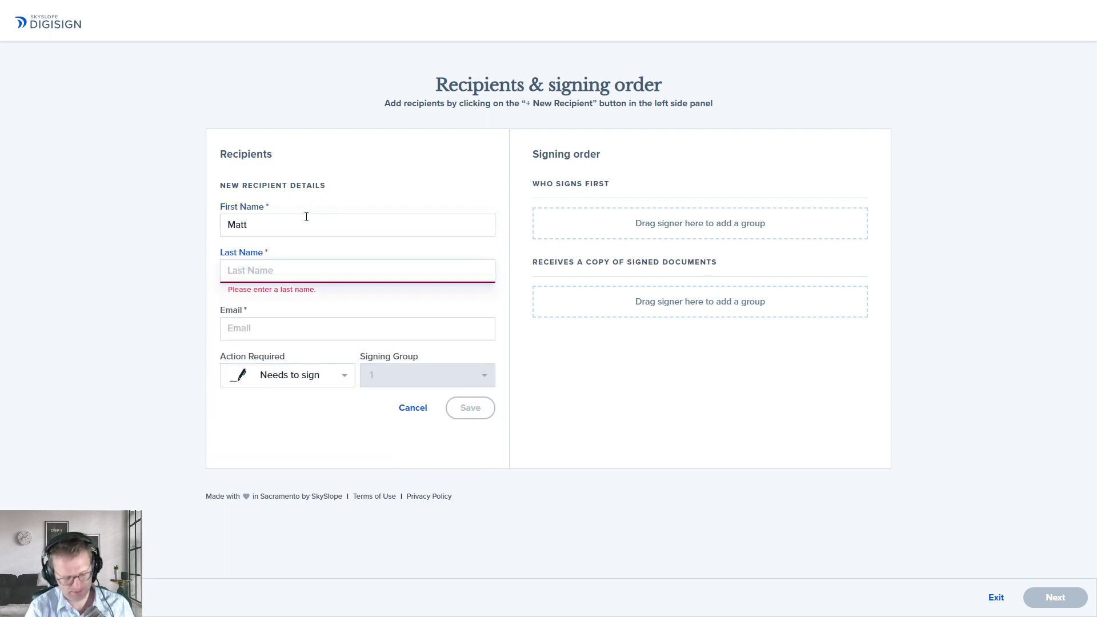
text(DAmo)
key(BackSpace)
key(BackSpace)
key(BackSpace)
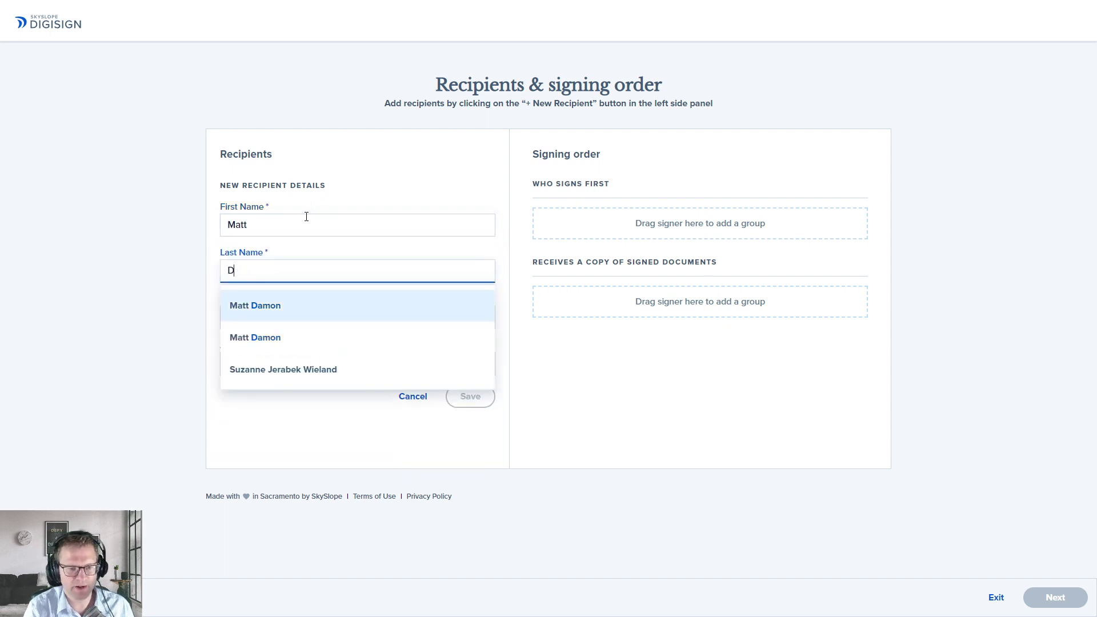
key(Tab)
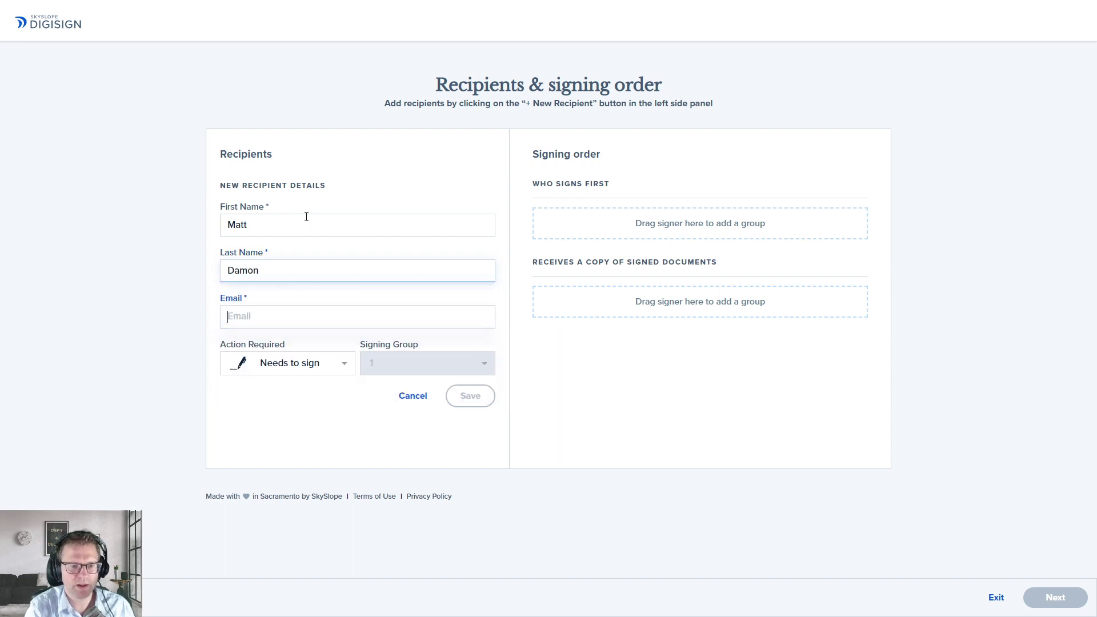
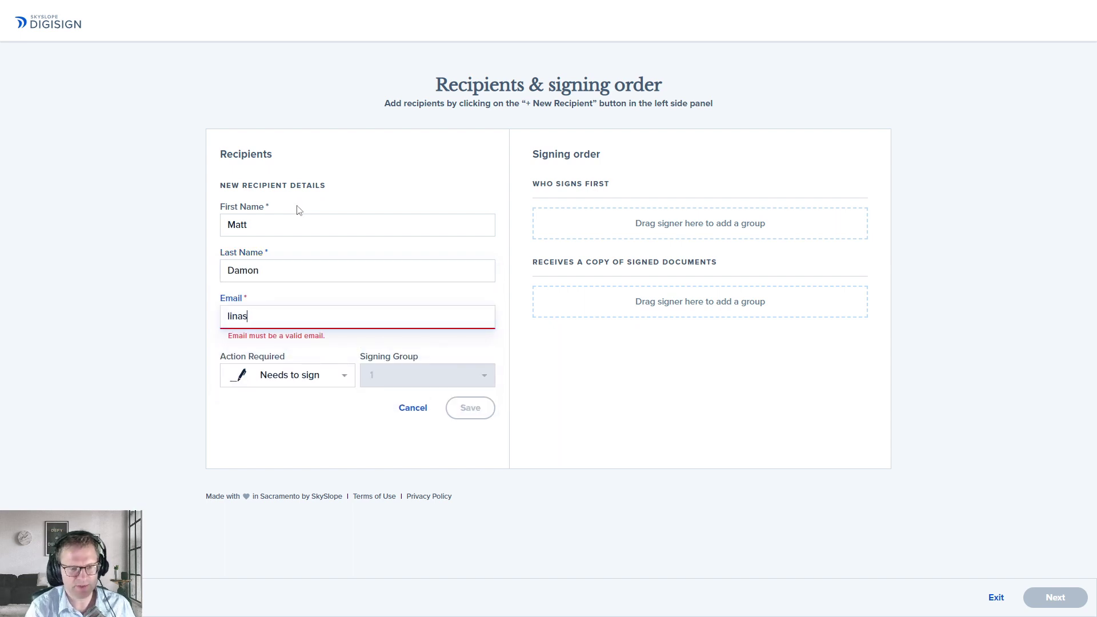
Step: Fill the e-mail from the saved contact, re-enter the buyer's name, and save the signer
key(Return)
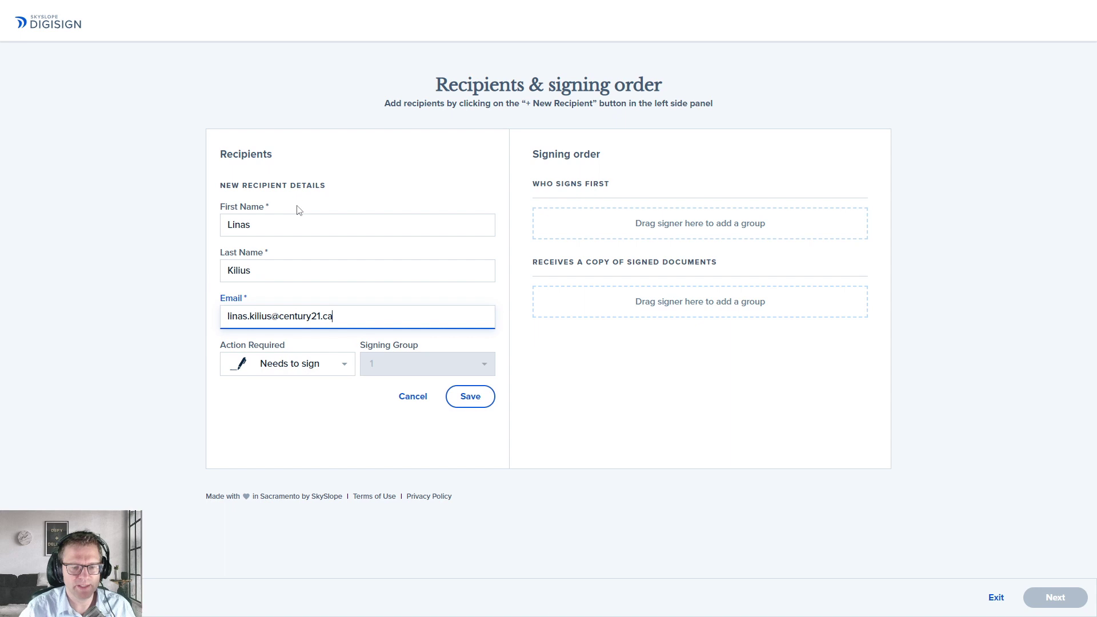
click(273, 217)
text(Matt)
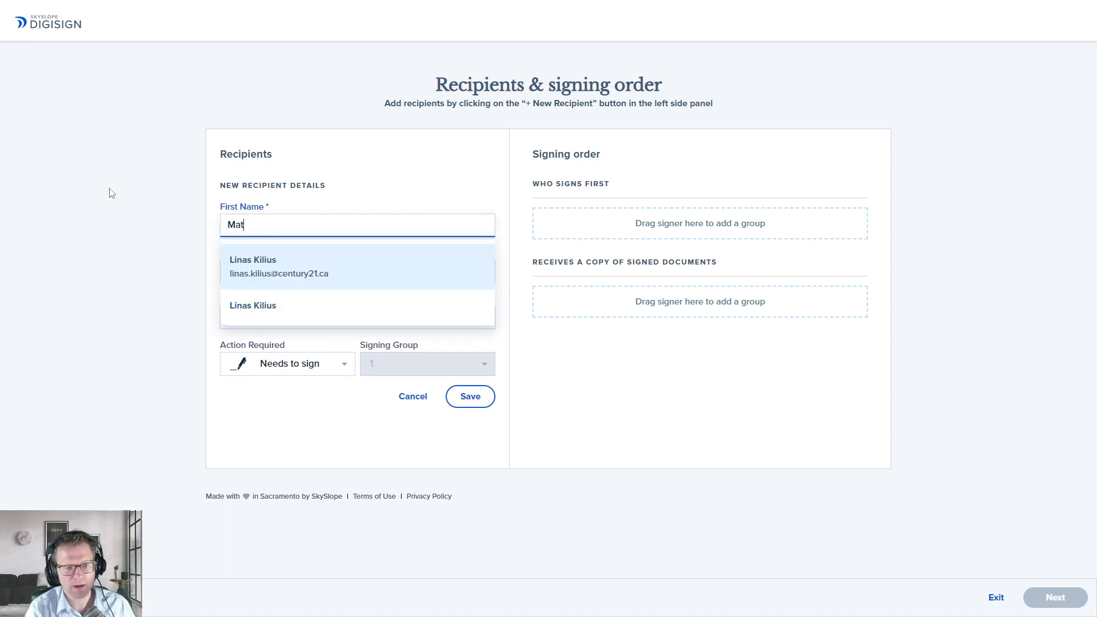
key(Tab)
text(Damon)
key(Down)
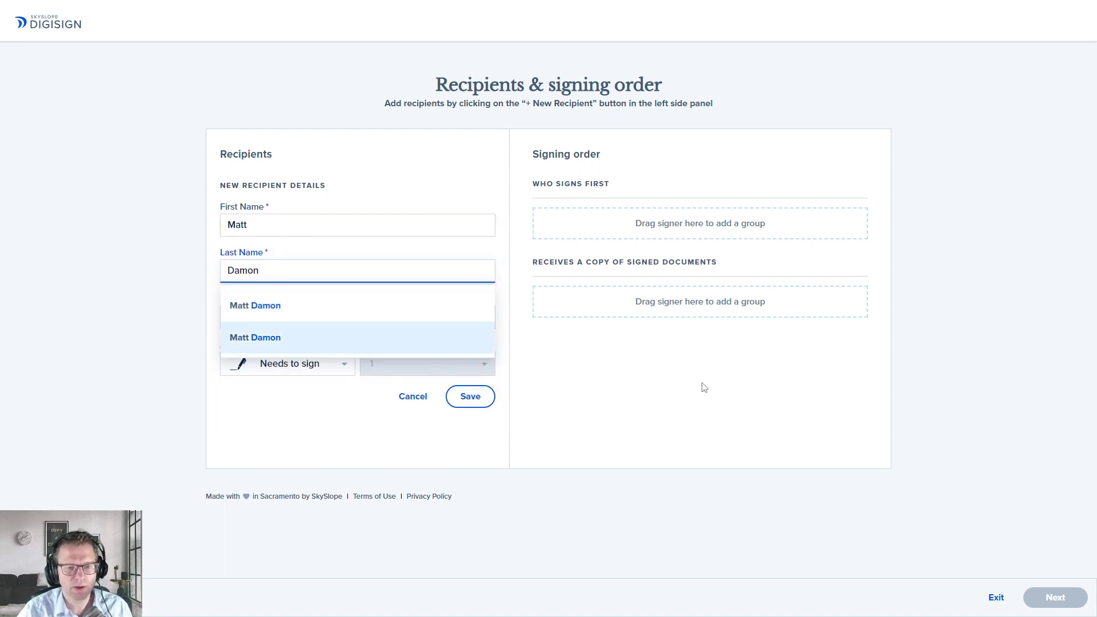
key(Return)
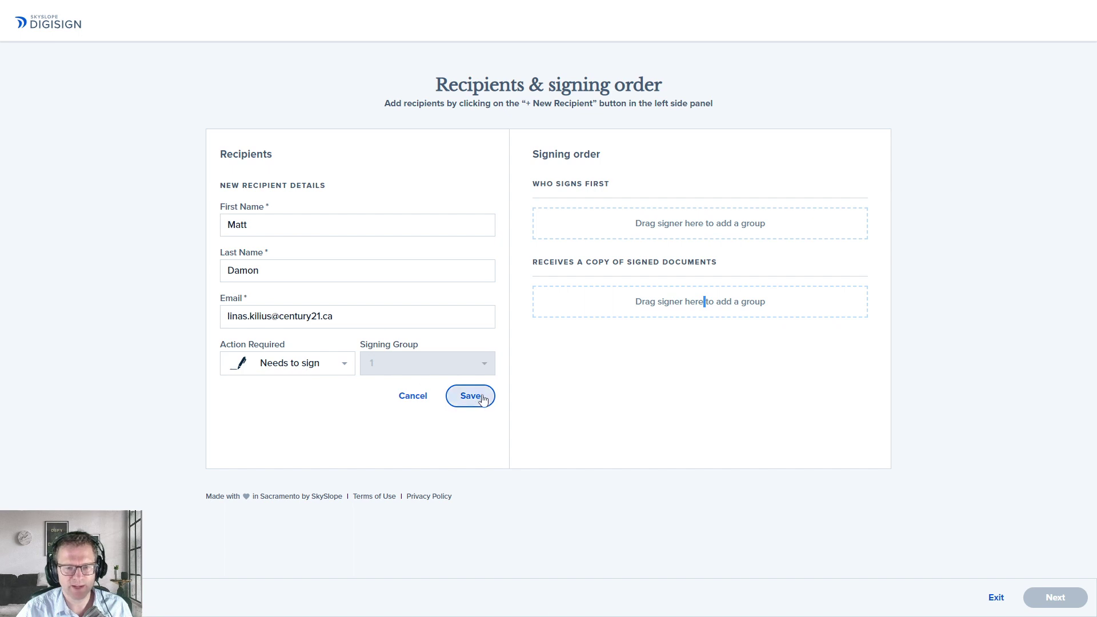
click(469, 396)
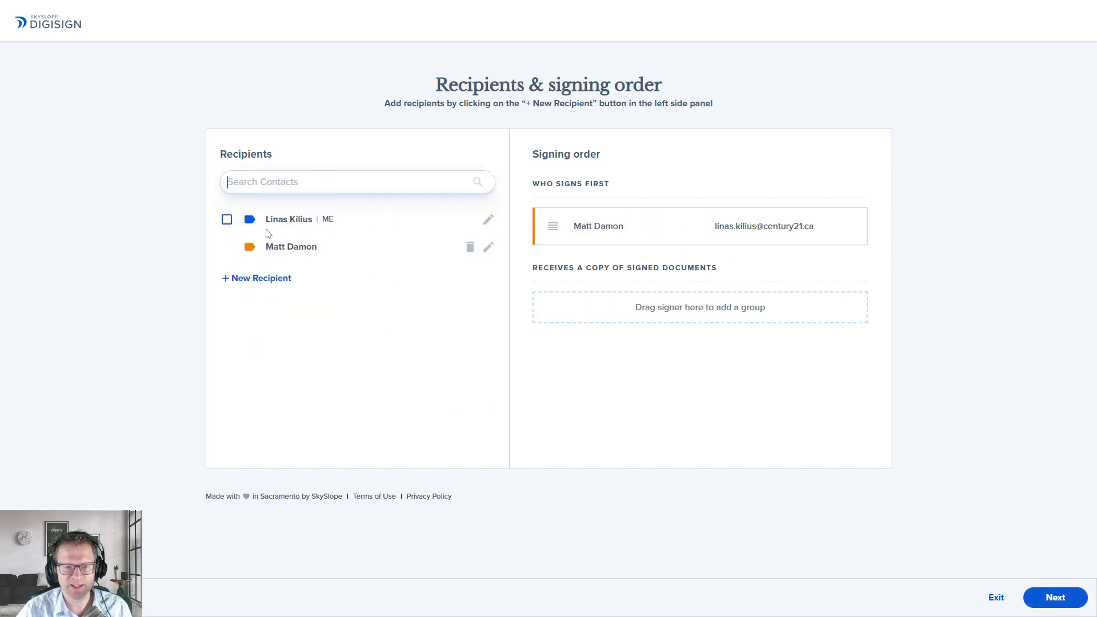
Step: Add yourself (ME) as a signer, keeping you and the buyer together in Who Signs First
click(227, 220)
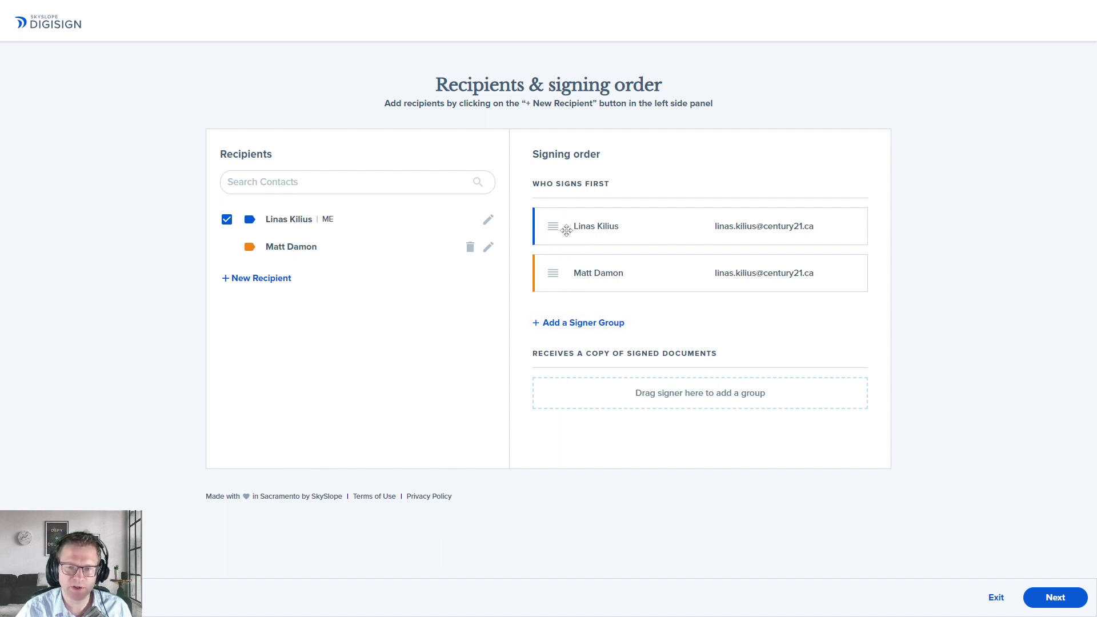
click(574, 323)
drag(551, 271, 552, 343)
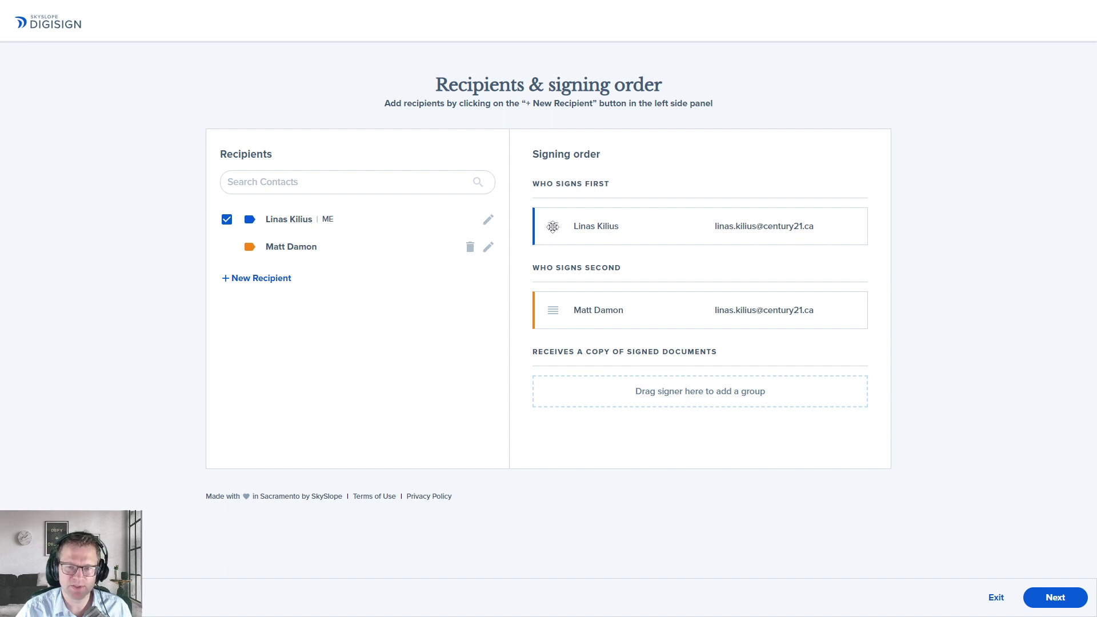
drag(552, 227, 565, 381)
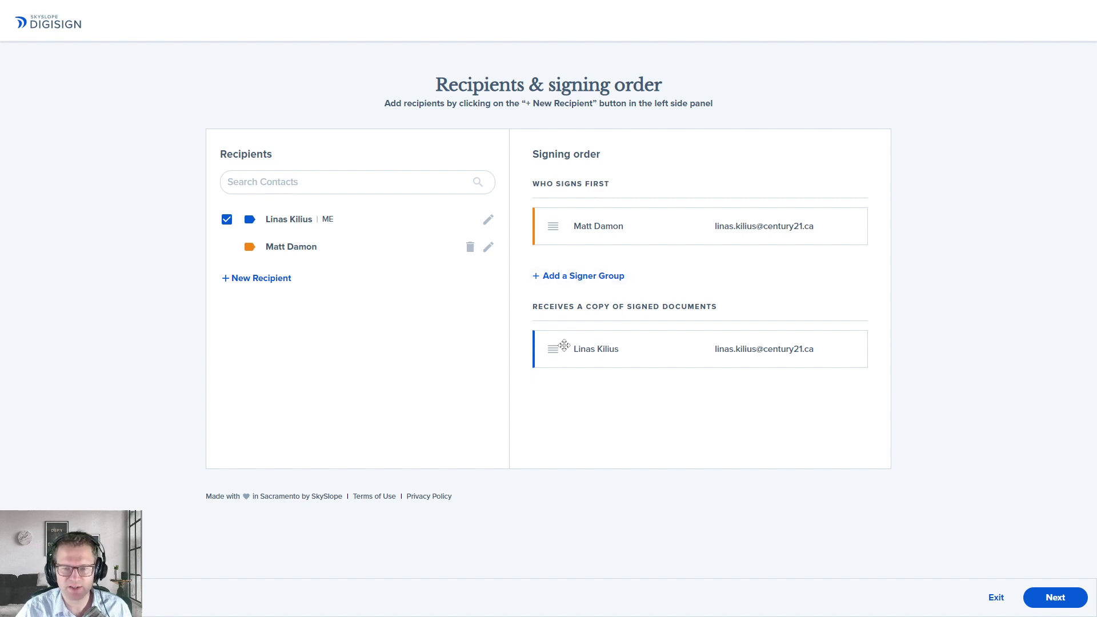
drag(554, 358, 554, 222)
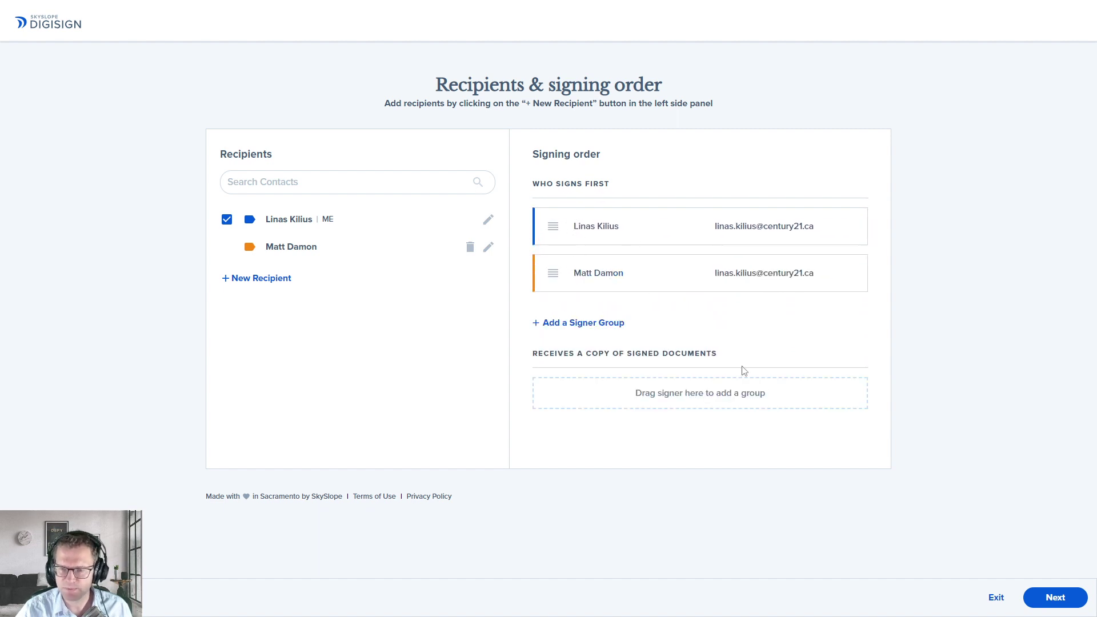
click(1051, 596)
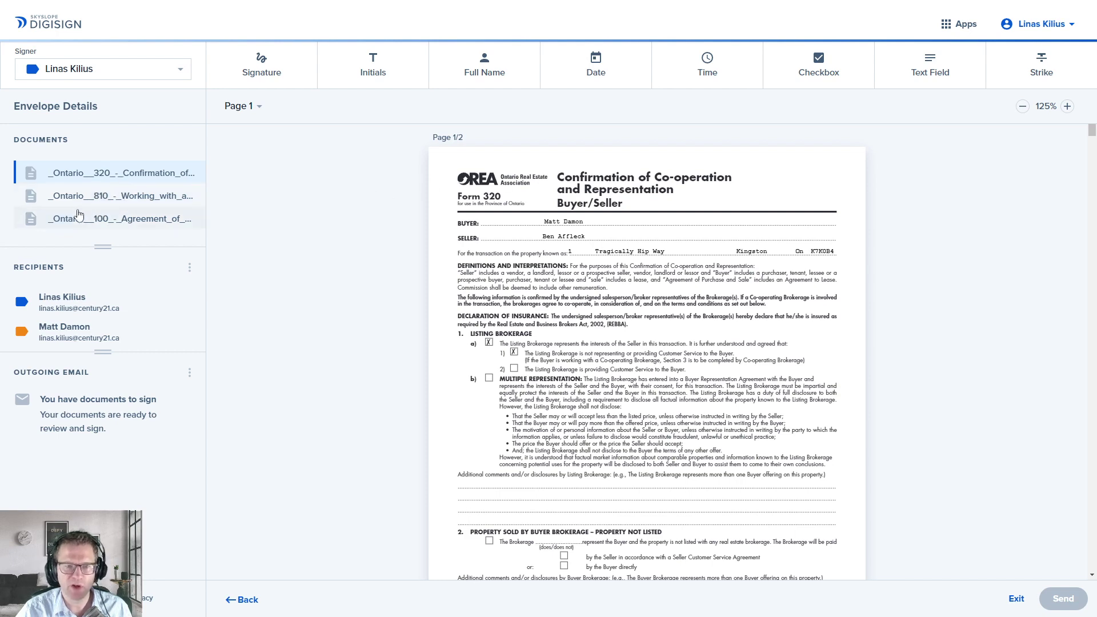
Step: View Forms 810 and 100, then scroll through Form 320's prefilled details
click(98, 203)
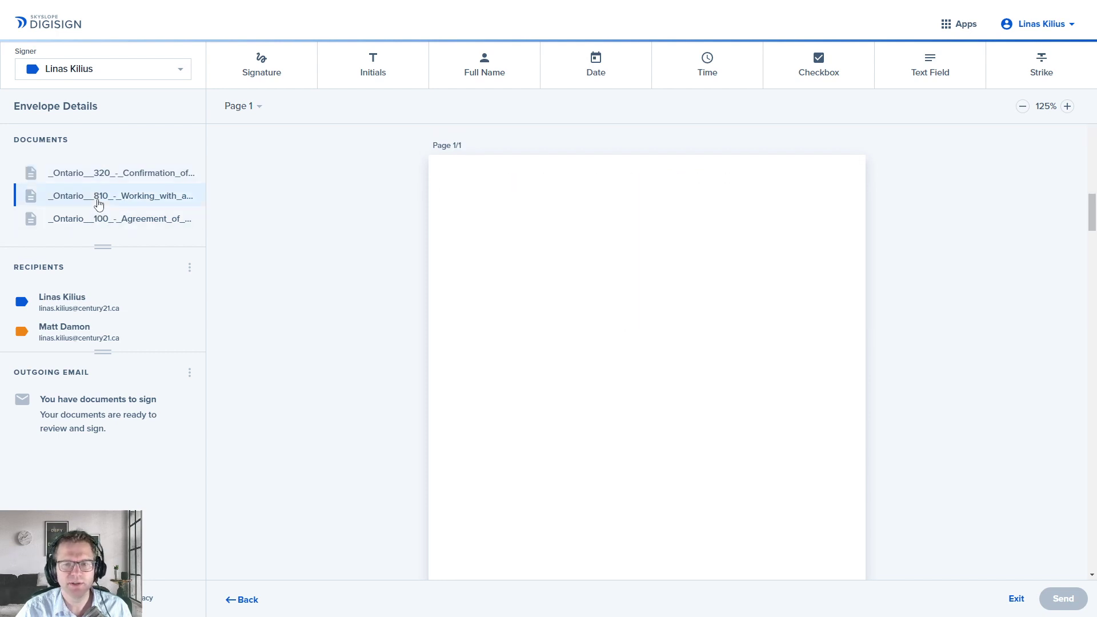
click(101, 220)
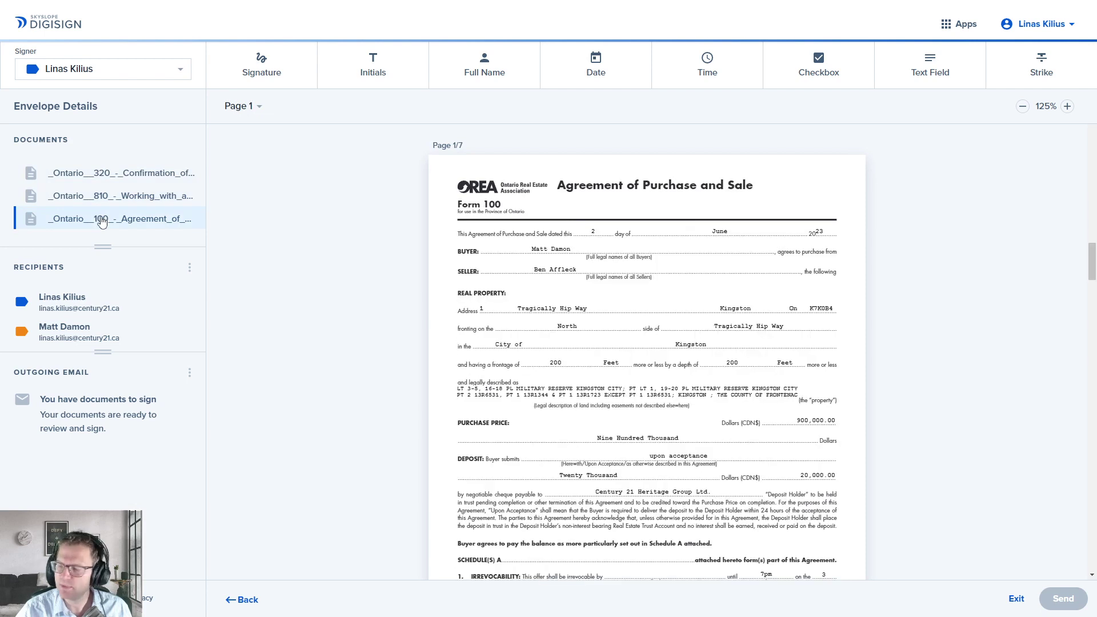
click(109, 179)
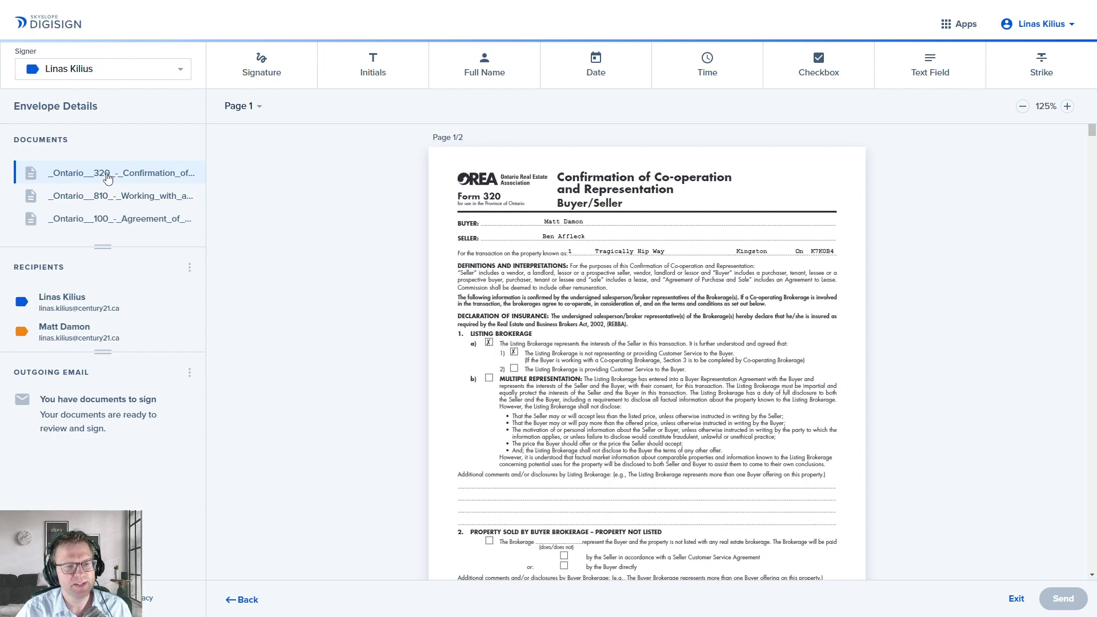
scroll(535, 201, down, 5)
scroll(548, 211, down, 13)
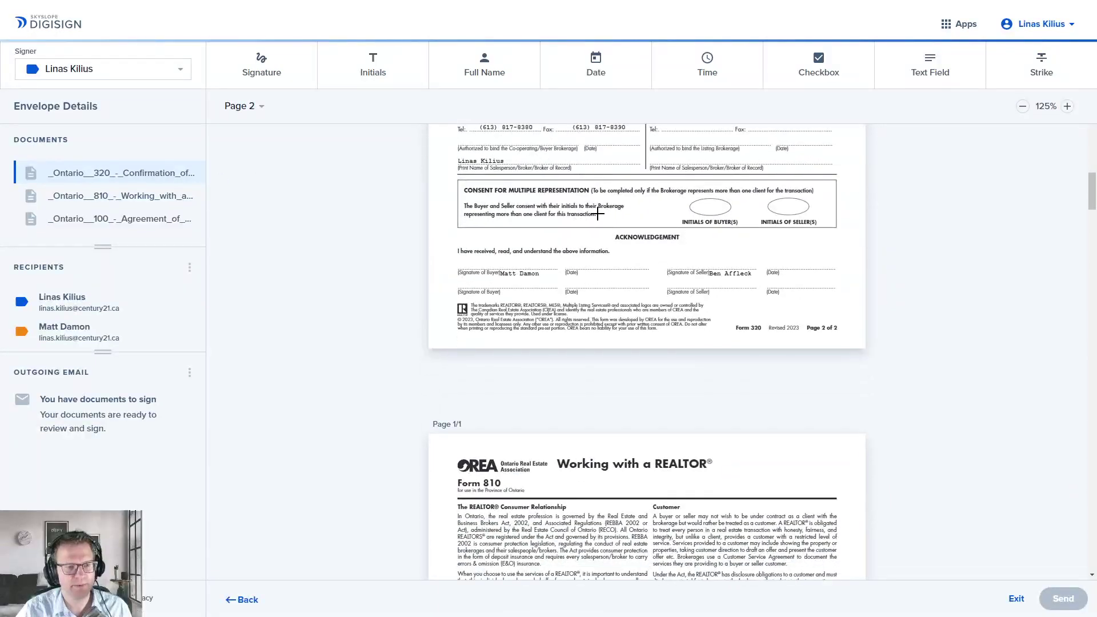
scroll(583, 222, down, 8)
scroll(594, 244, down, 10)
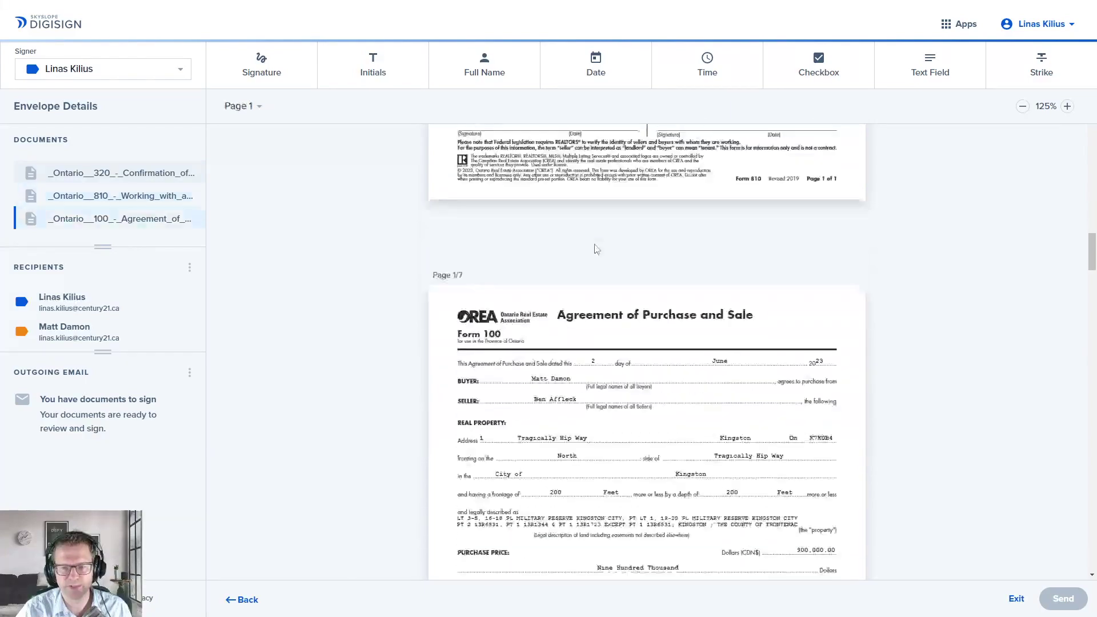
scroll(594, 245, up, 20)
scroll(599, 246, up, 15)
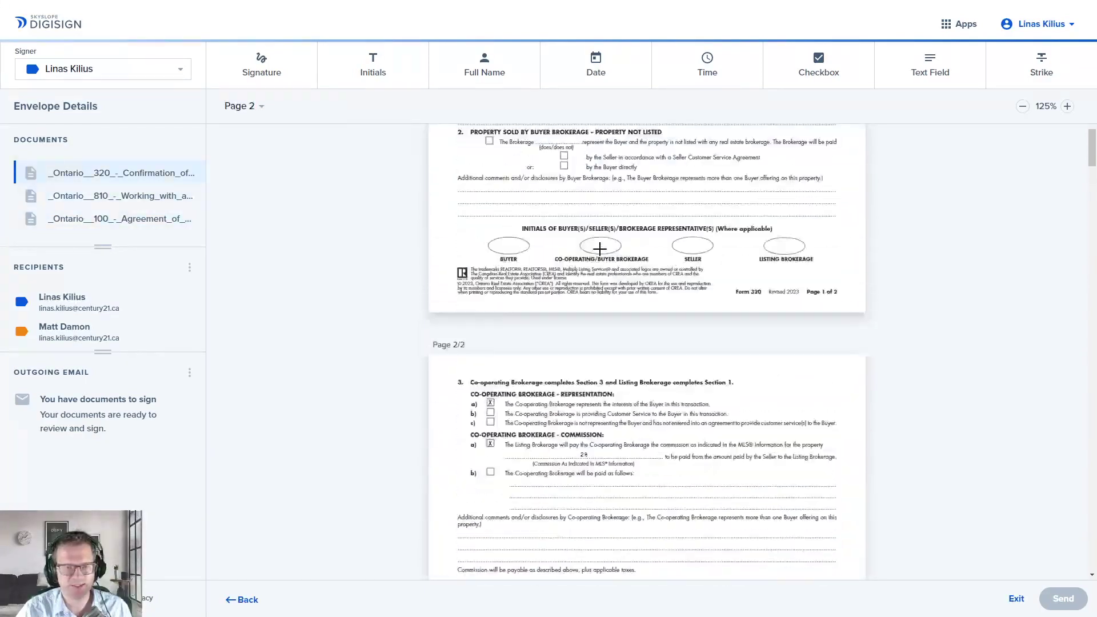
Step: Jump through Forms 810 and 100 again and return to Form 320
click(121, 199)
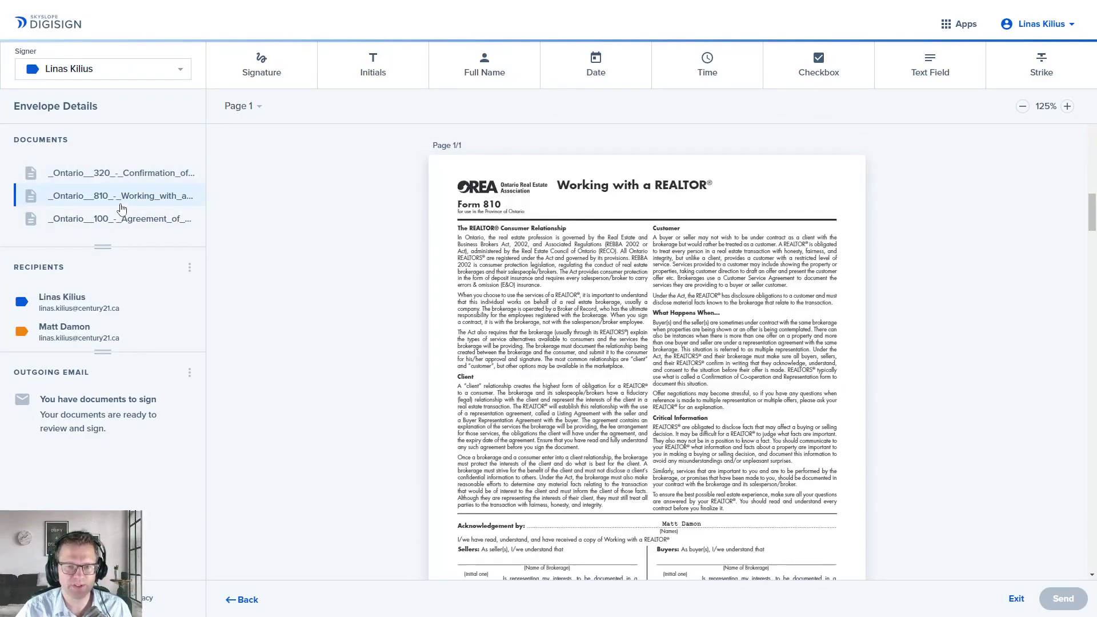
click(119, 220)
scroll(579, 229, up, 5)
scroll(580, 228, up, 4)
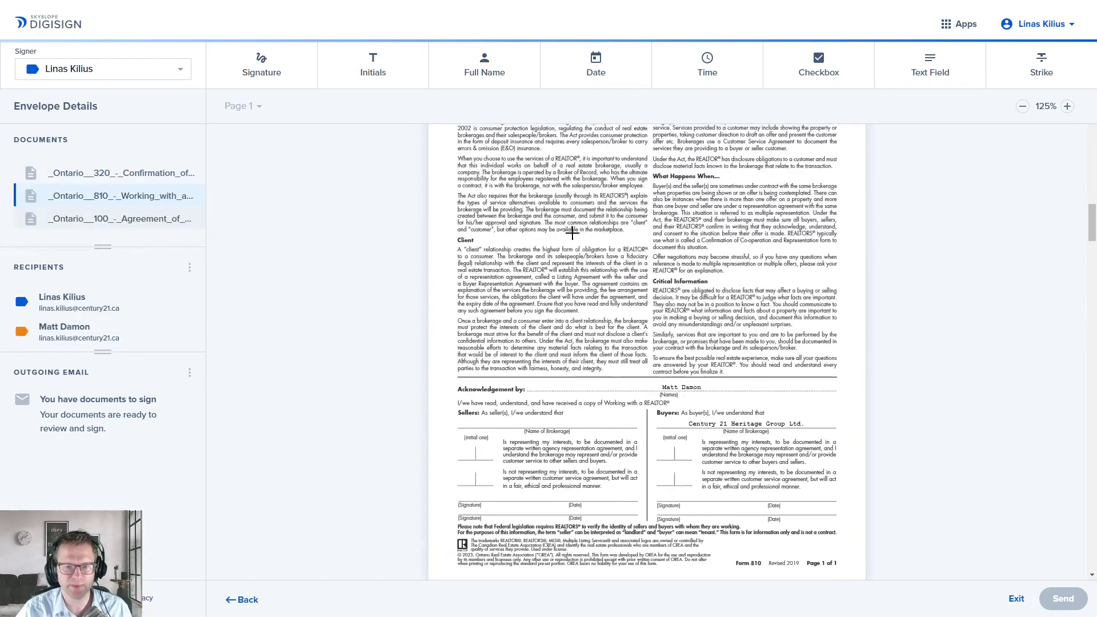
scroll(579, 229, up, 2)
click(110, 174)
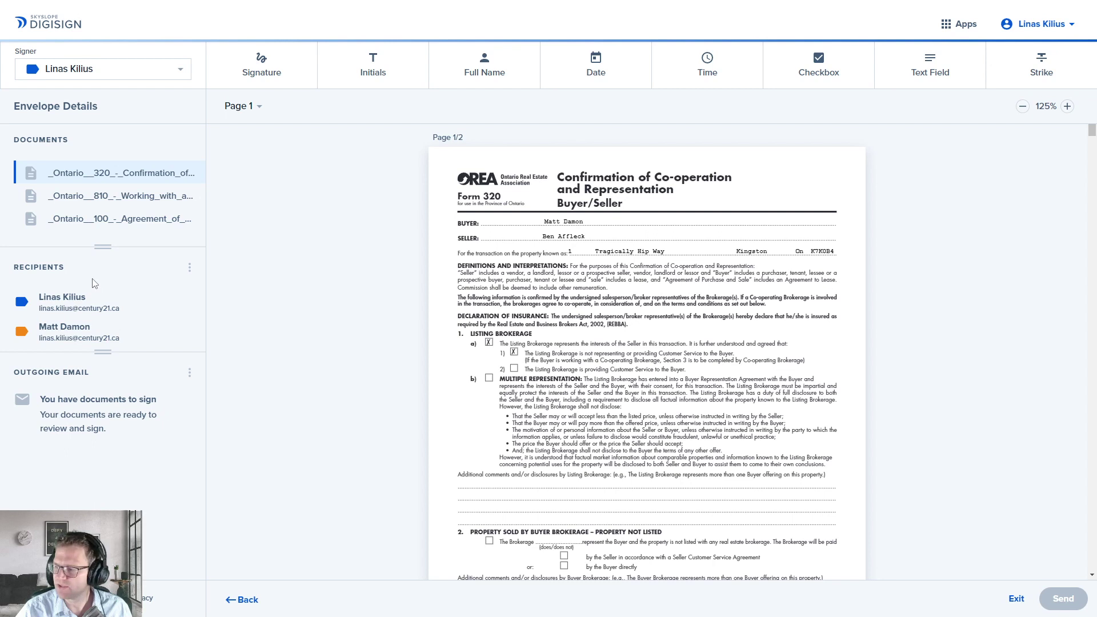
click(190, 267)
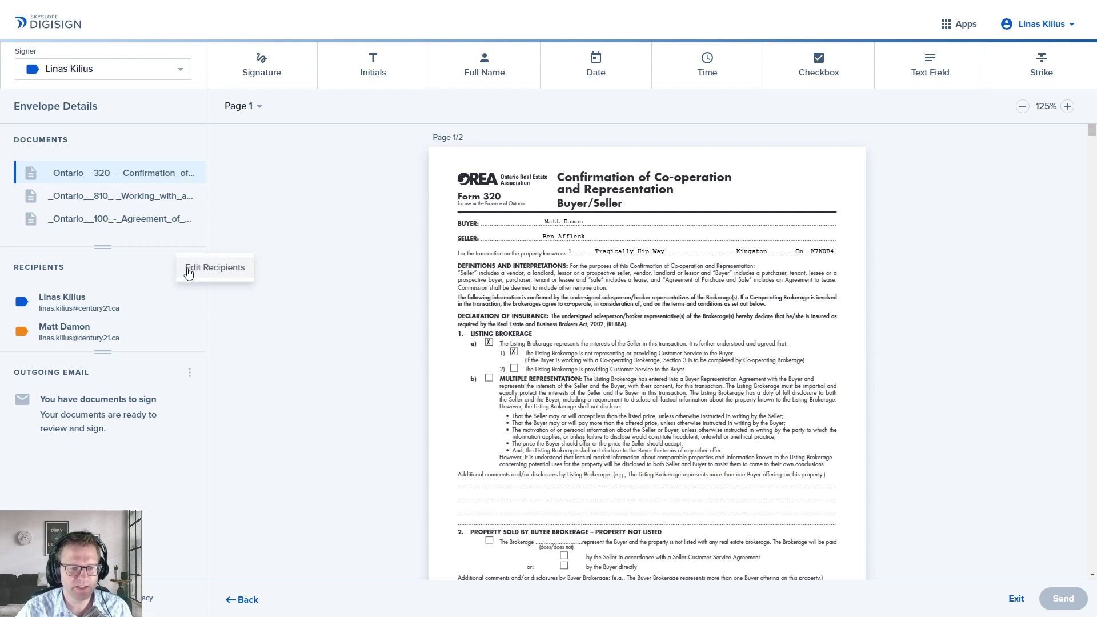
click(203, 273)
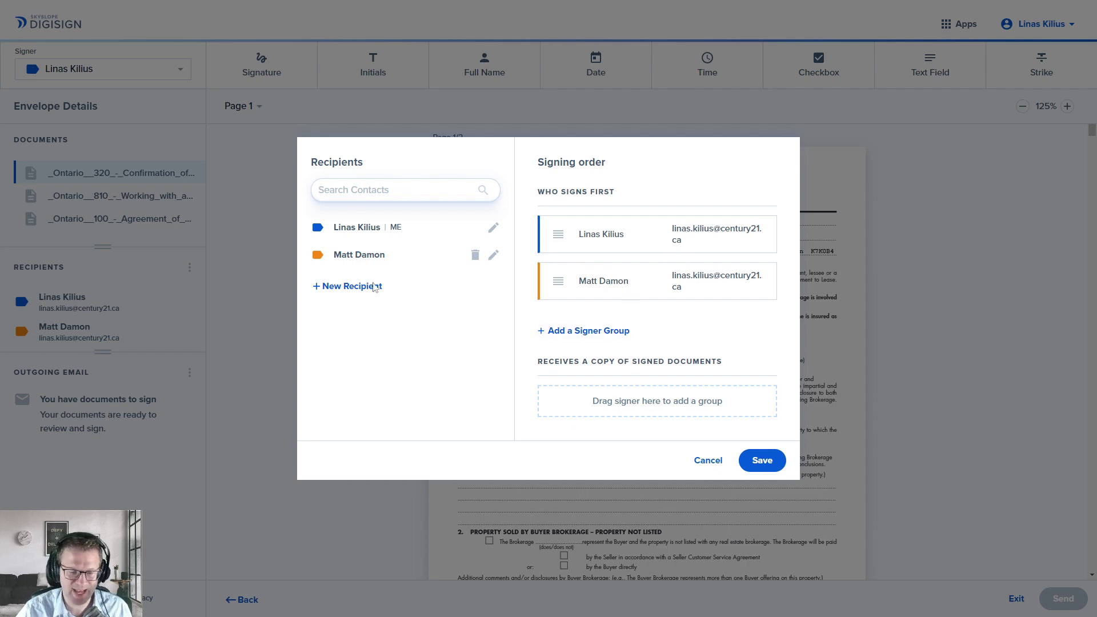
click(708, 461)
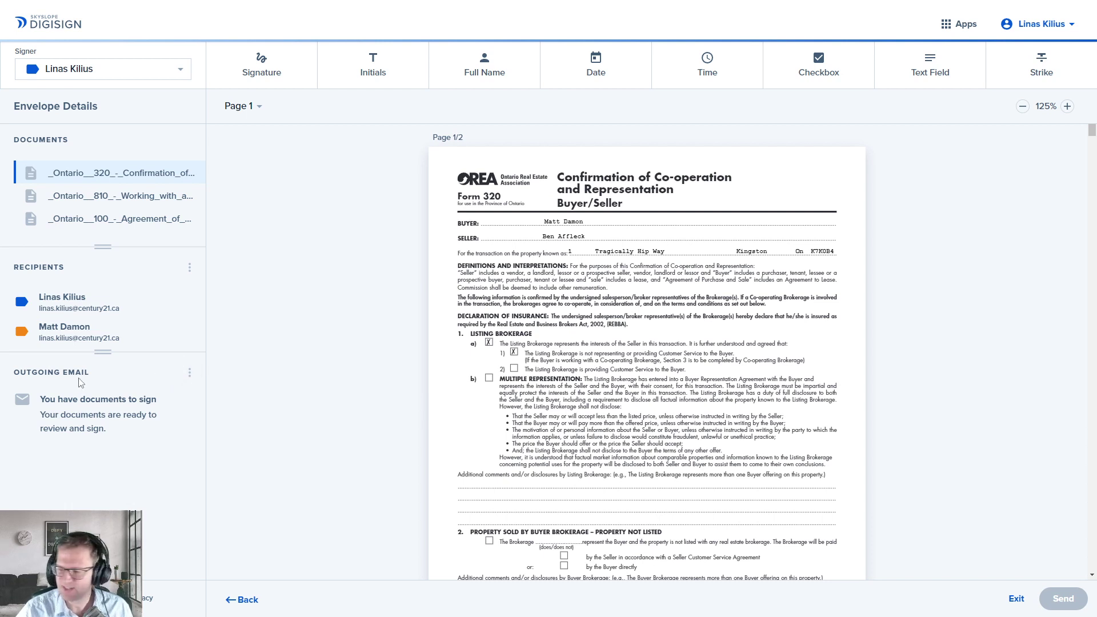
Step: Open the email message editor and select the existing subject line text
click(189, 373)
click(205, 375)
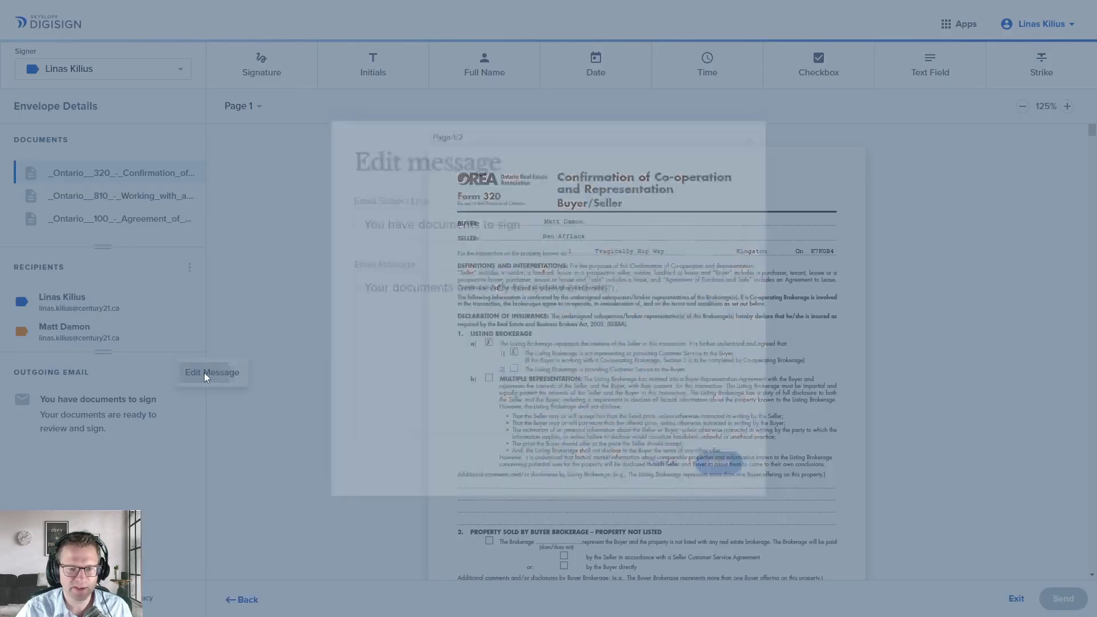
click(551, 225)
key(ctrl+a)
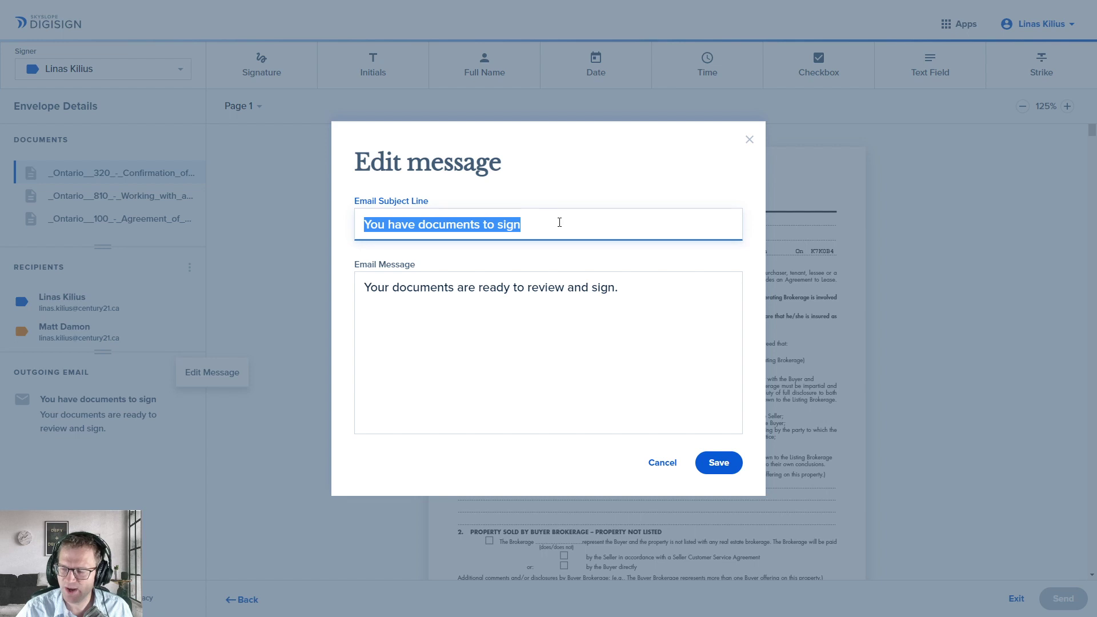
drag(568, 225, 368, 223)
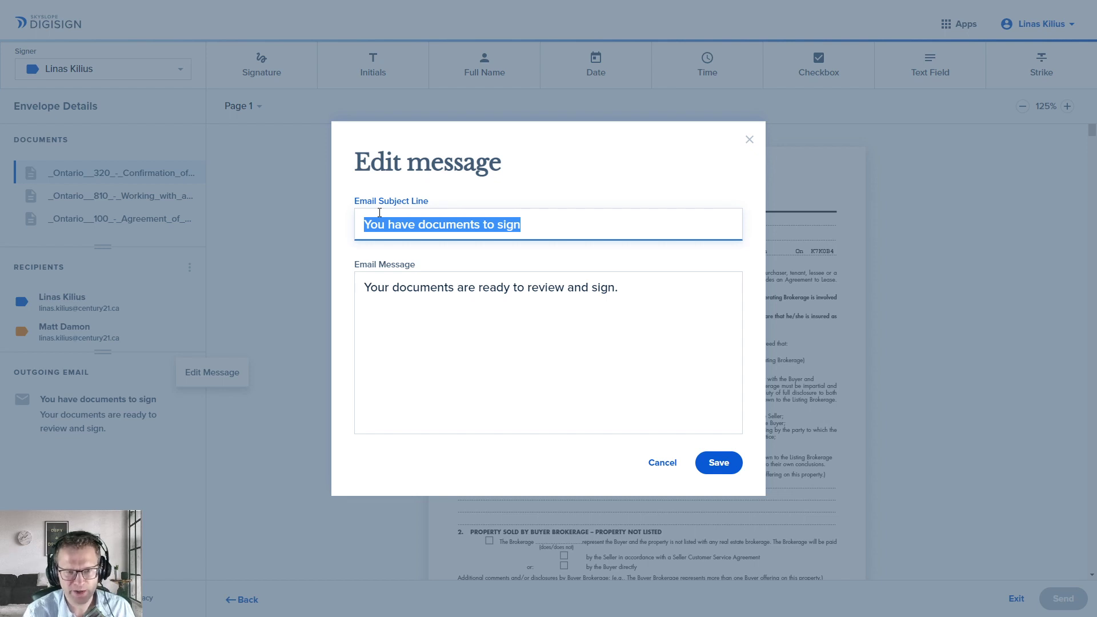
Step: Type the subject '1 Tragically Hip Way - APS - June 2nd 930am' and save it
text(1 Tragi)
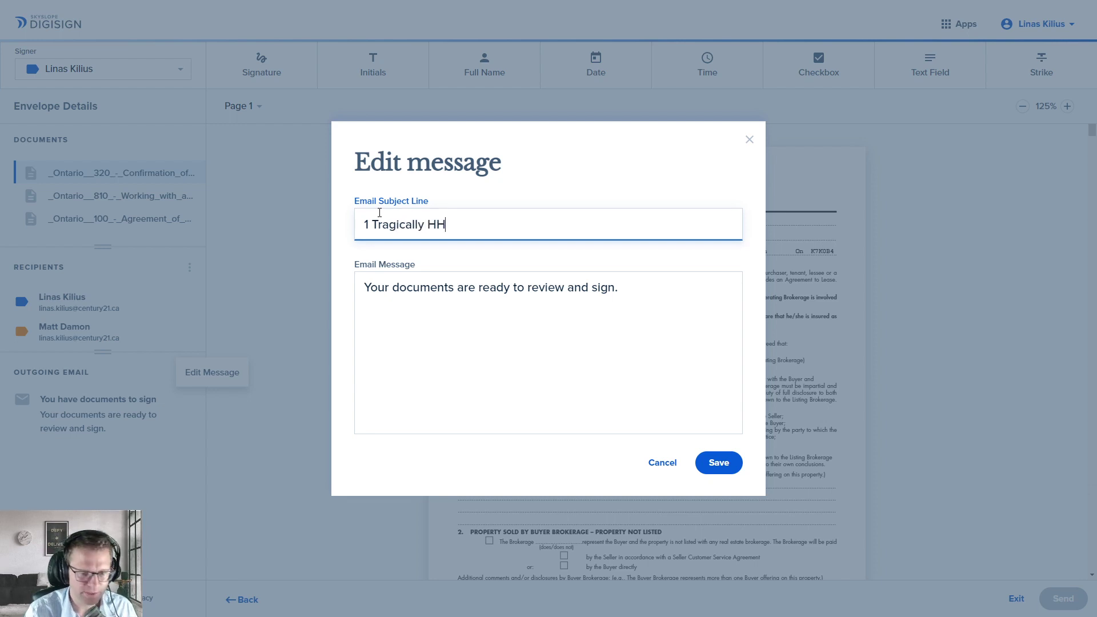
text(cally Hip A)
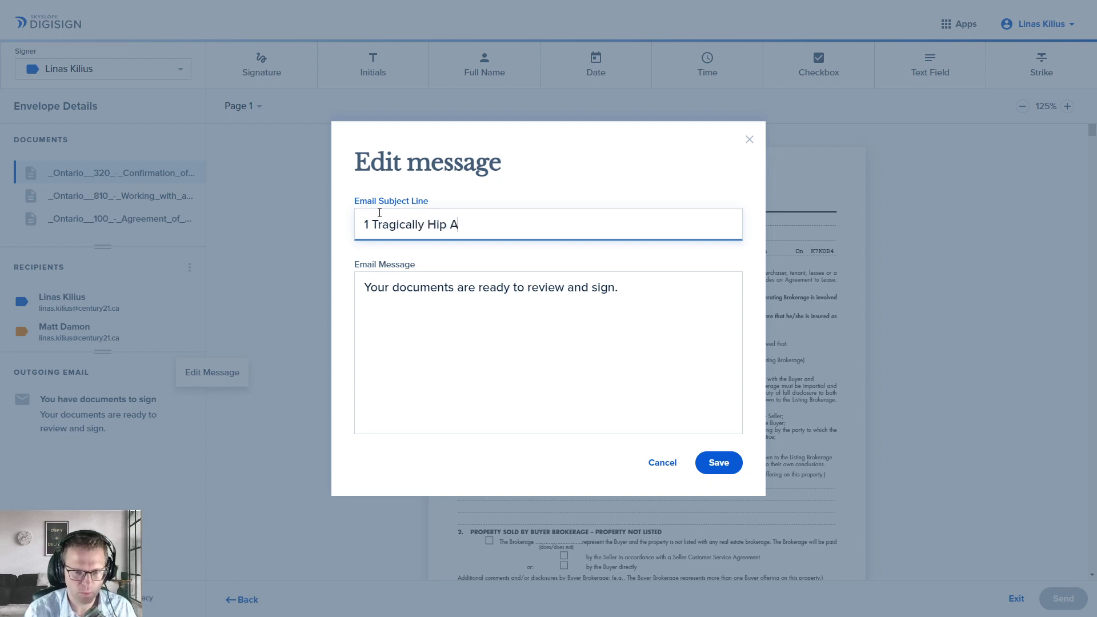
key(BackSpace)
key(BackSpace)
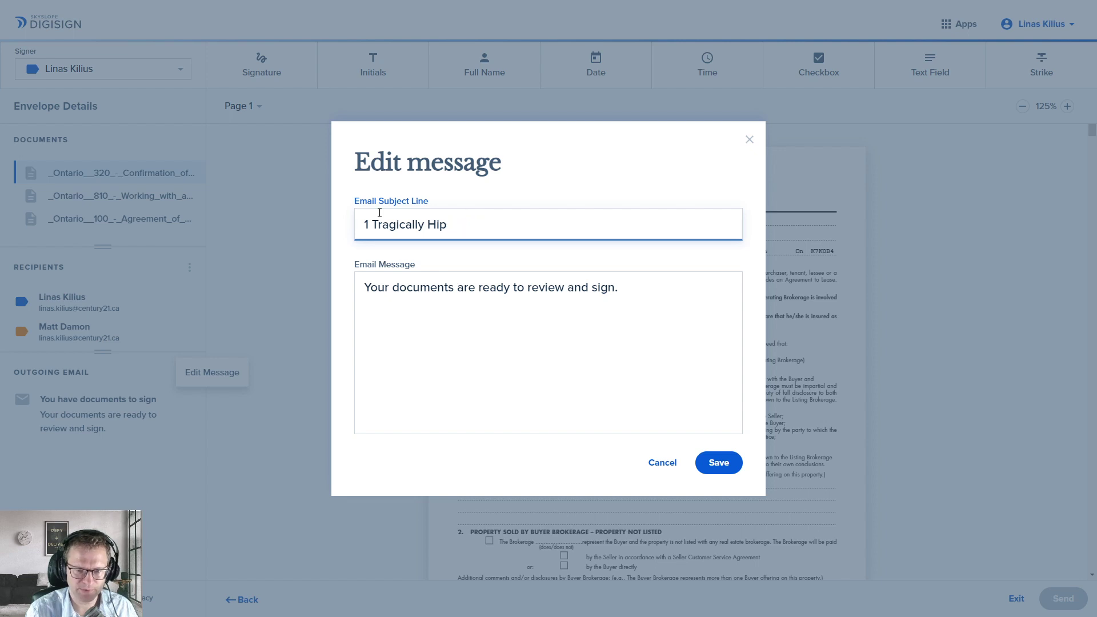
text(Way - AP)
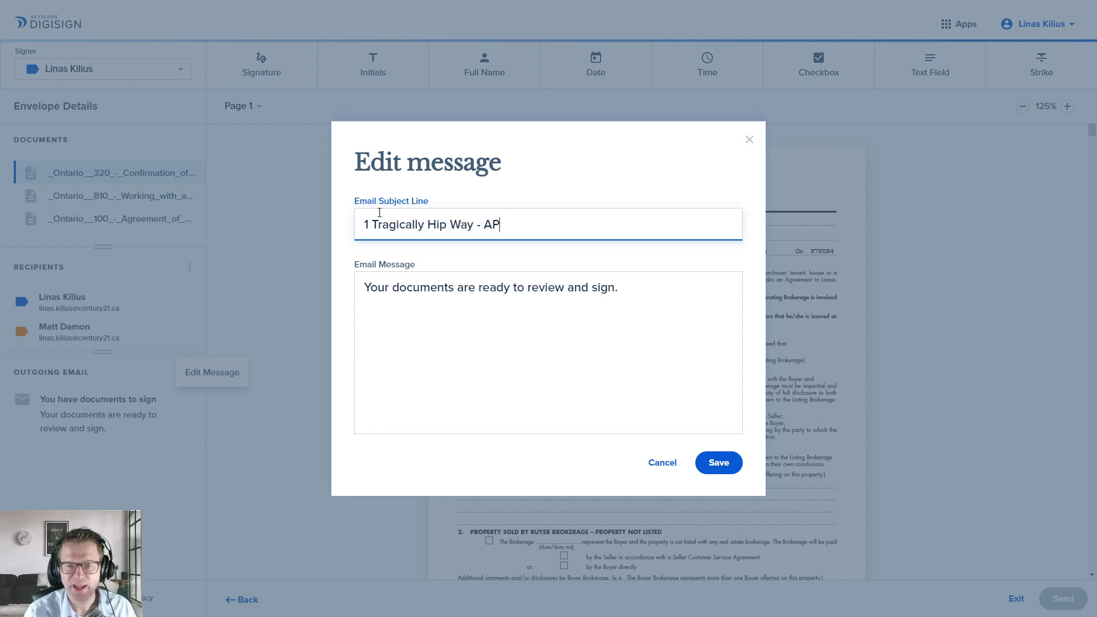
text(S - M)
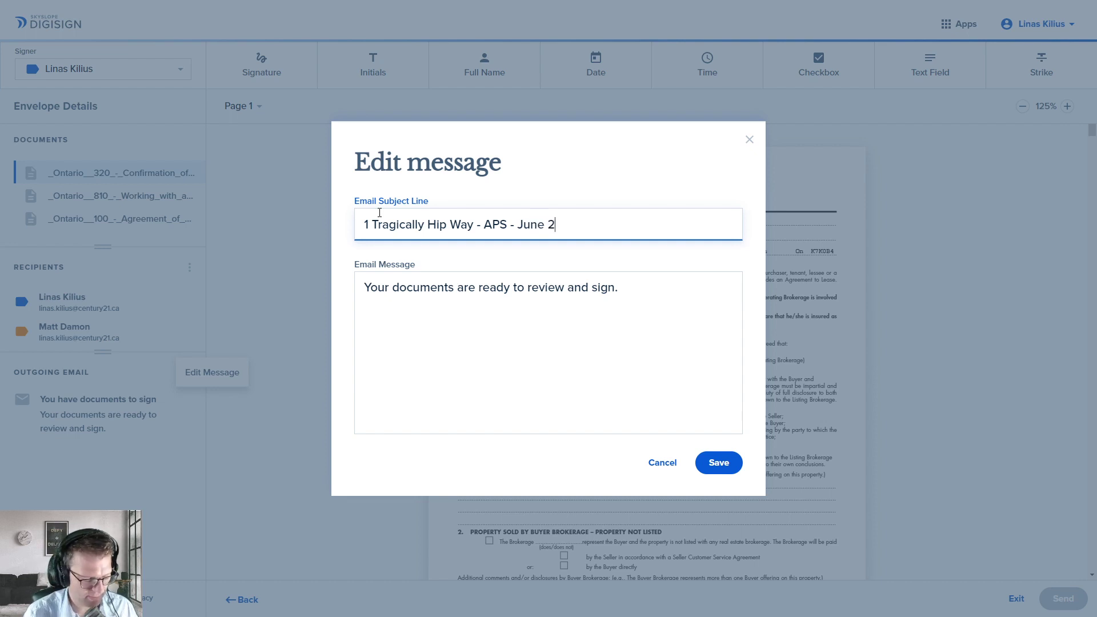
text(nd)
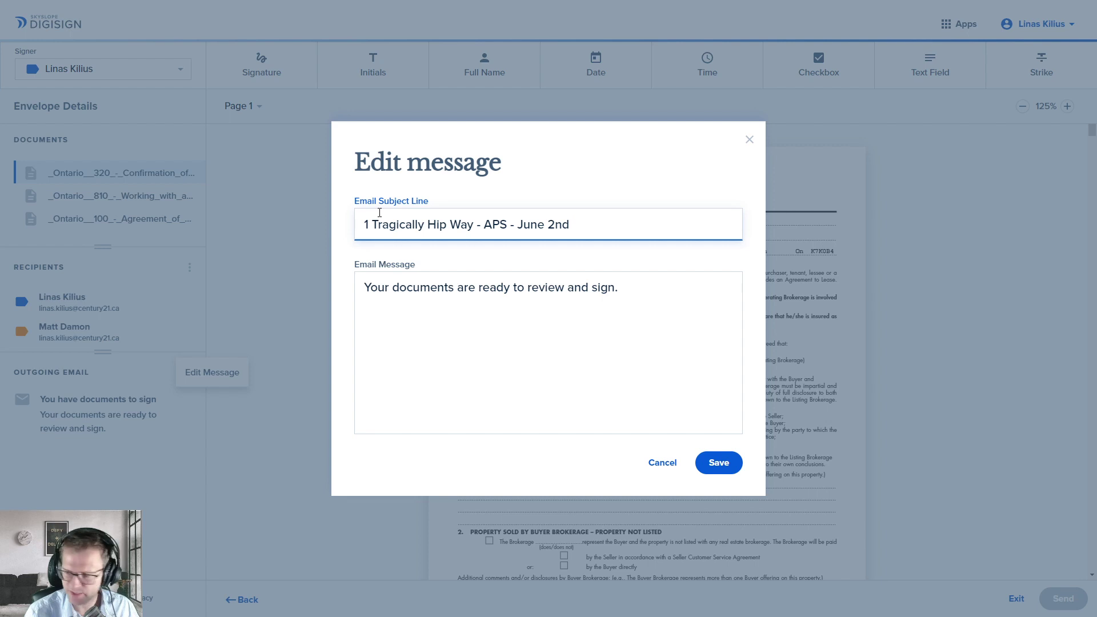
text(30am)
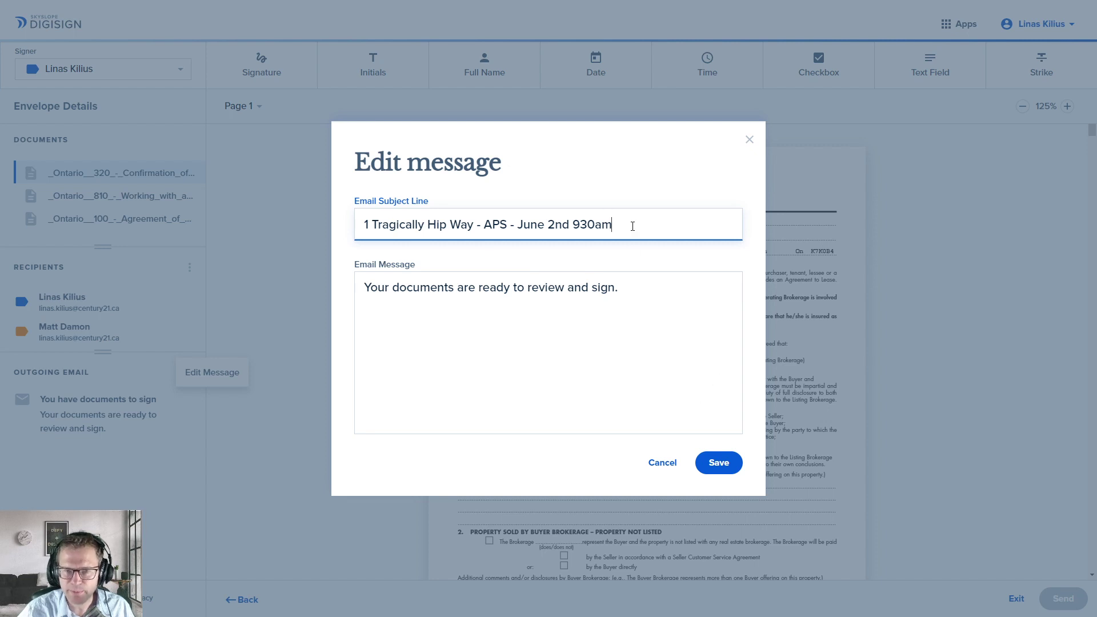
drag(633, 226, 308, 225)
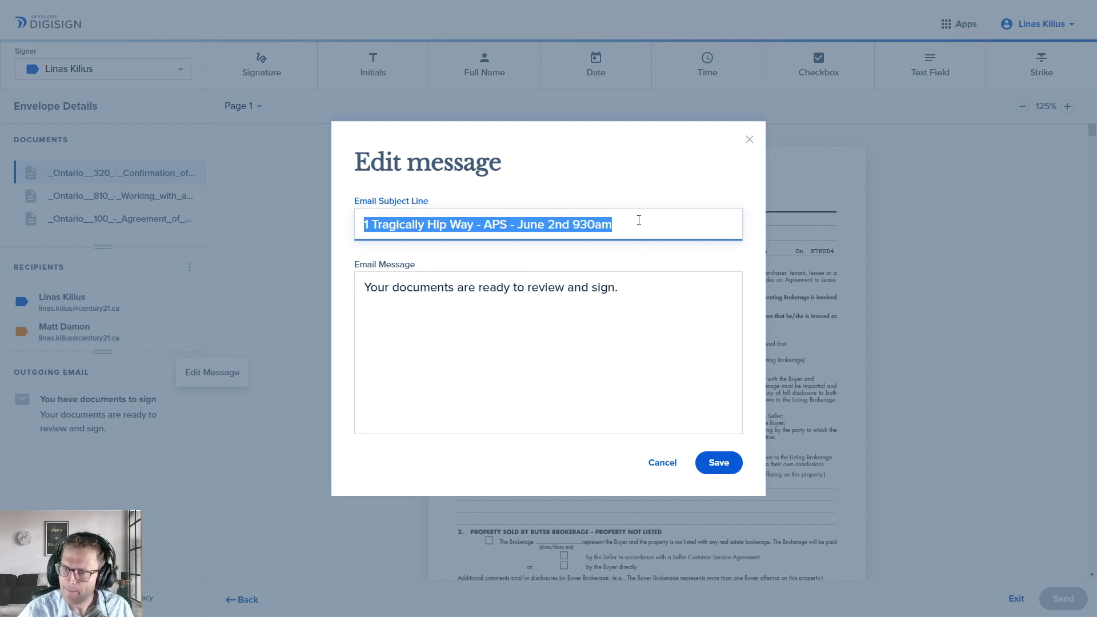
click(653, 232)
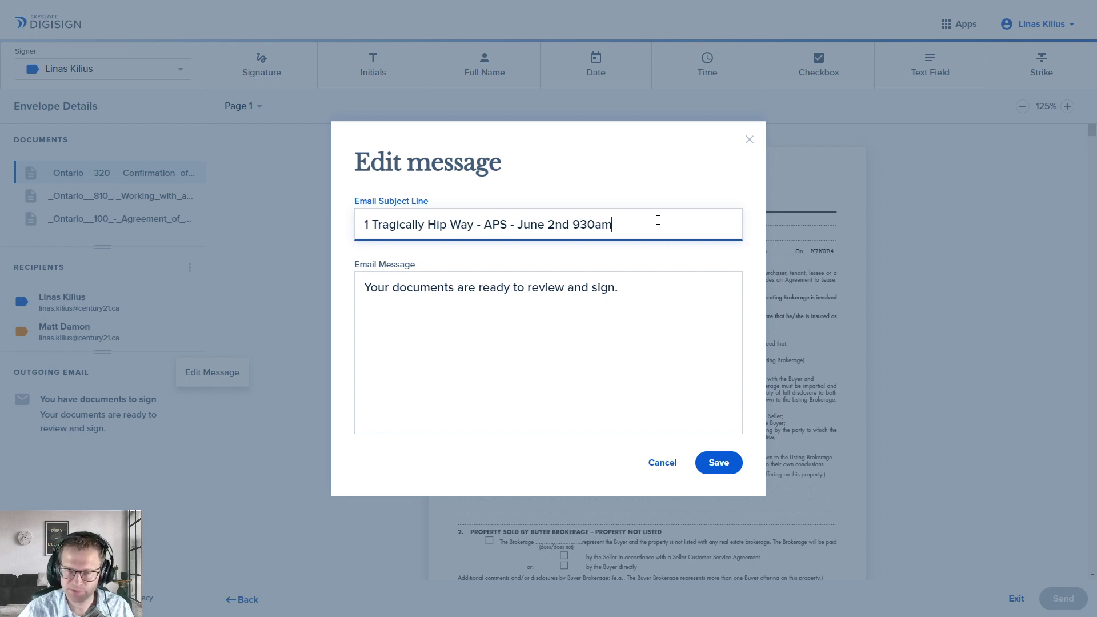
drag(658, 220, 537, 224)
click(656, 218)
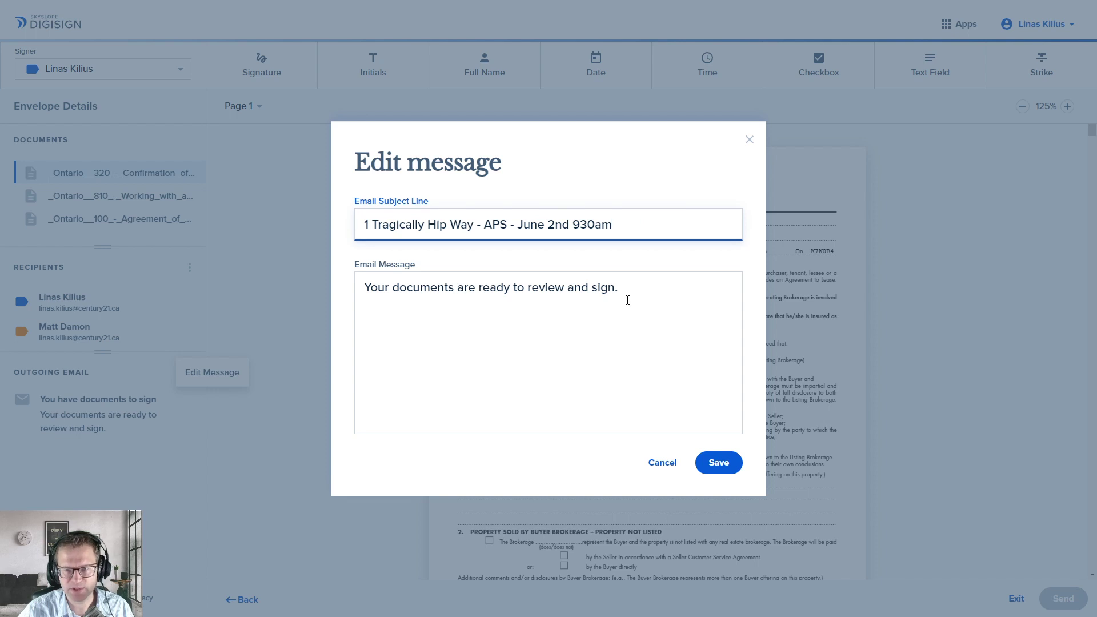
click(720, 463)
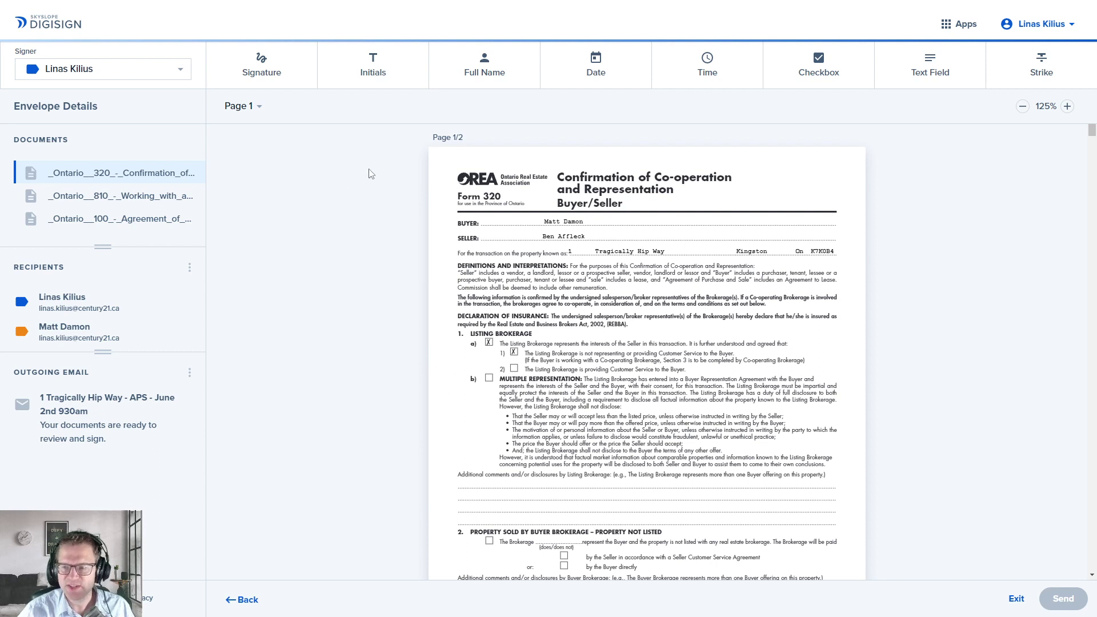
Step: Check the signer list and leave the first signer as the active signer
click(123, 76)
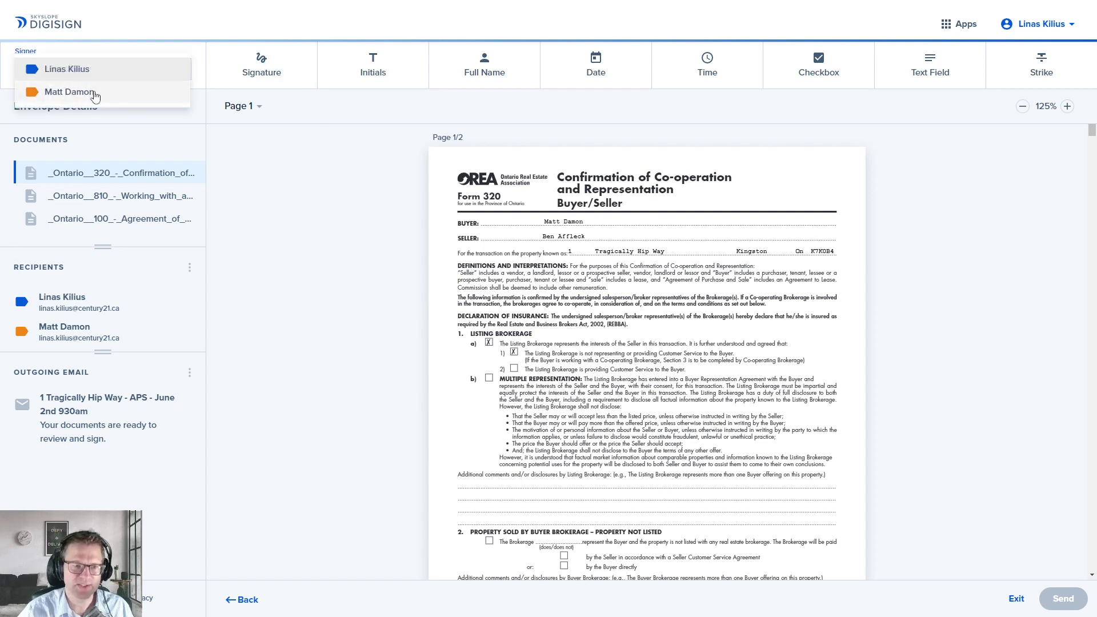
click(350, 229)
click(103, 68)
click(69, 92)
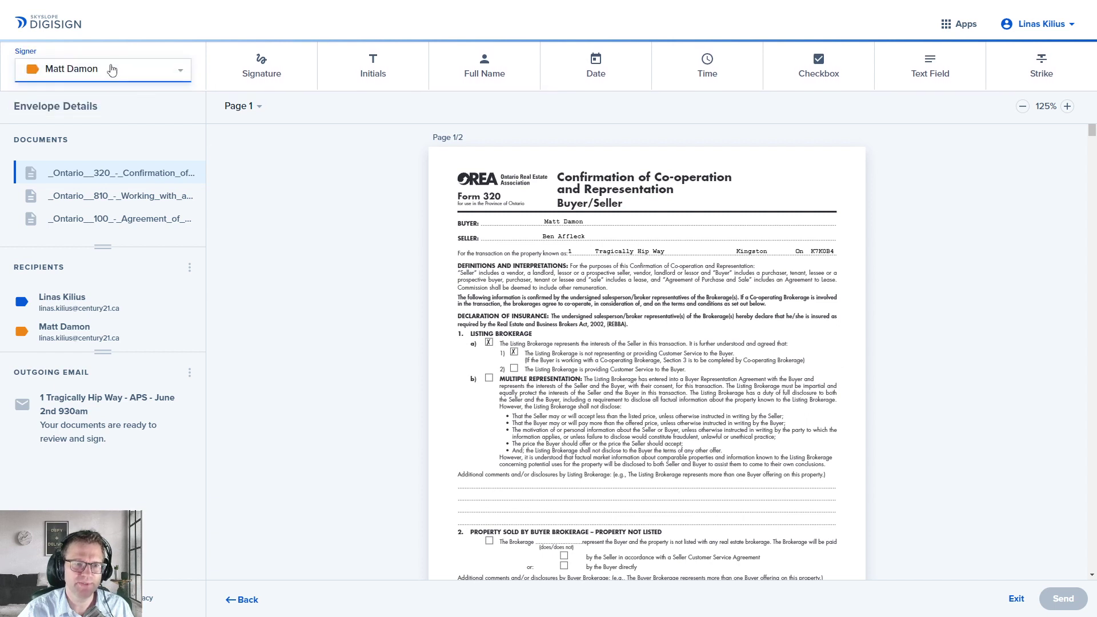
click(97, 69)
click(68, 47)
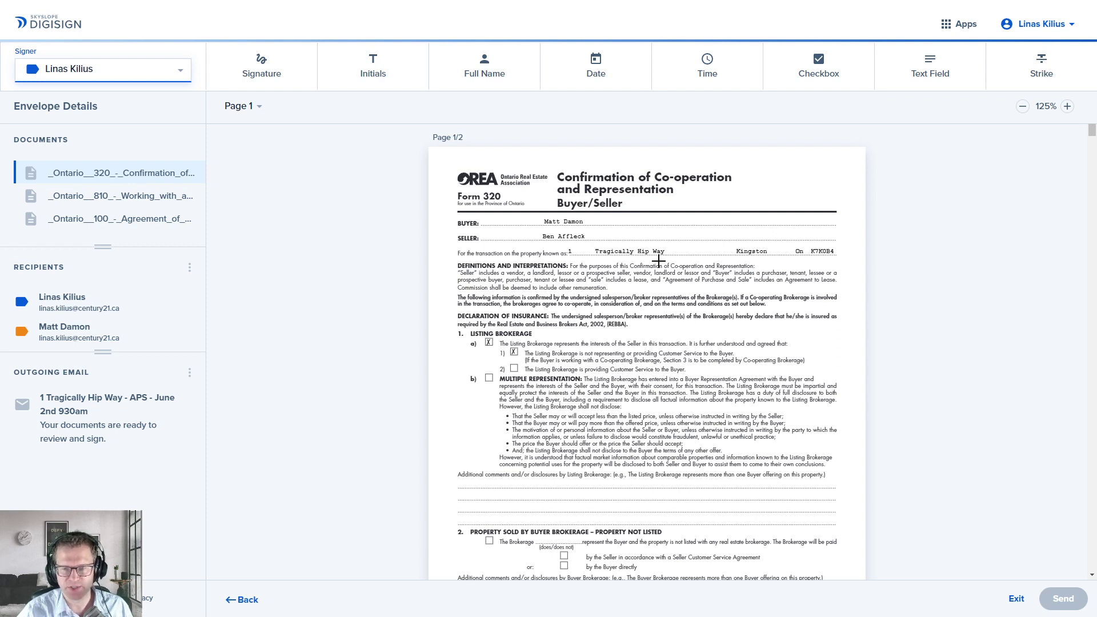
Step: Scroll down to page 1's initials row and select the Initials tool
scroll(655, 258, down, 3)
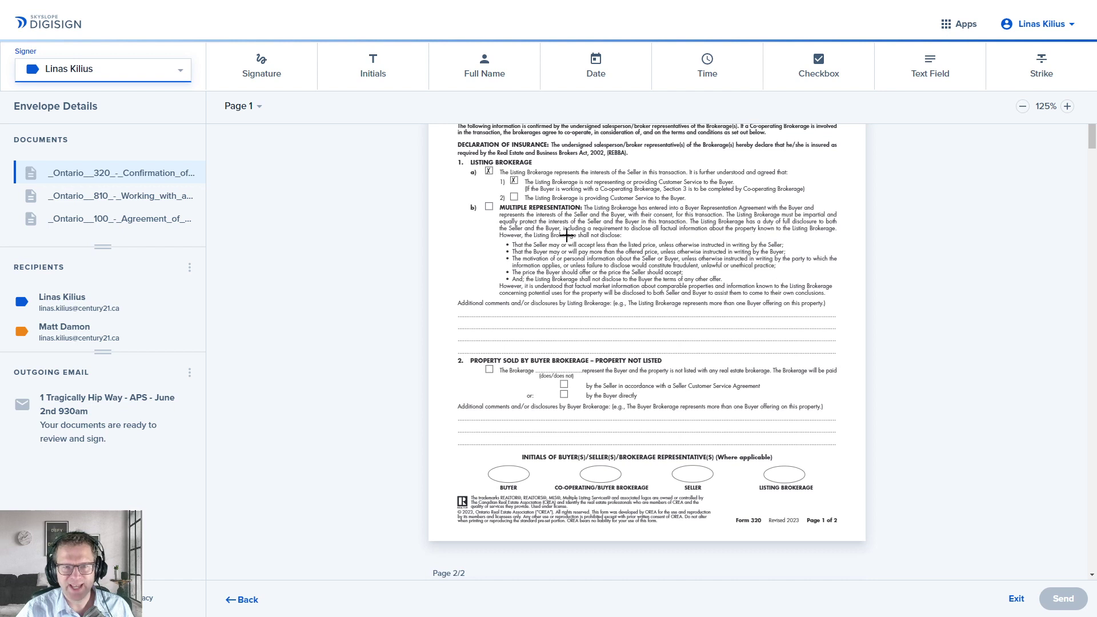
scroll(566, 235, down, 1)
click(368, 78)
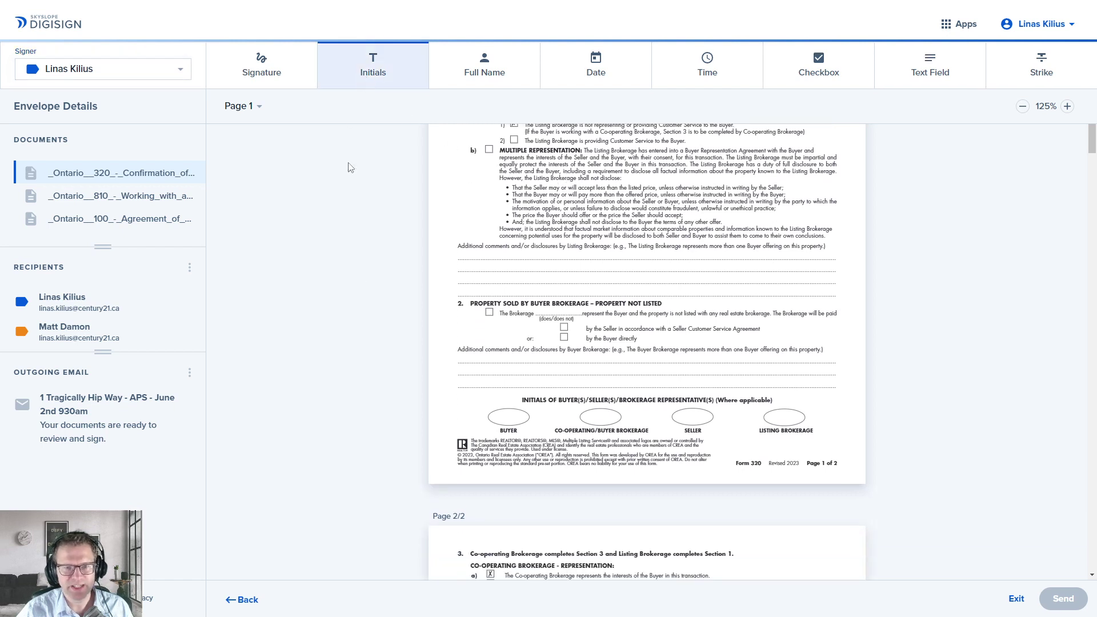
Step: Place the first signer's initials field inside the Co-operating/Buyer Brokerage oval
click(591, 409)
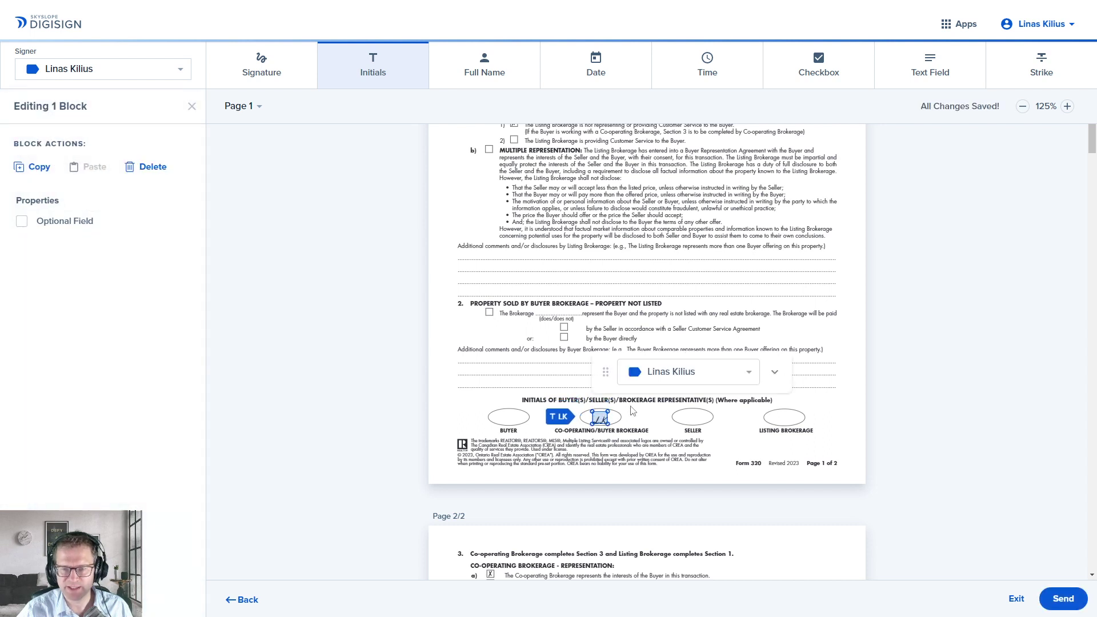
drag(602, 418, 601, 417)
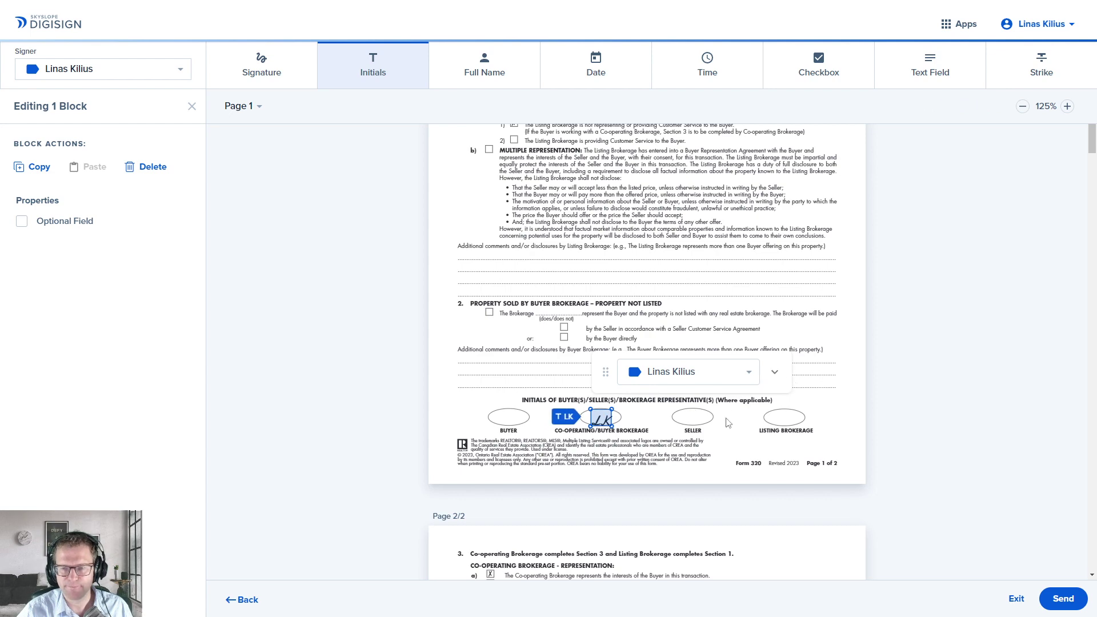
scroll(674, 434, down, 10)
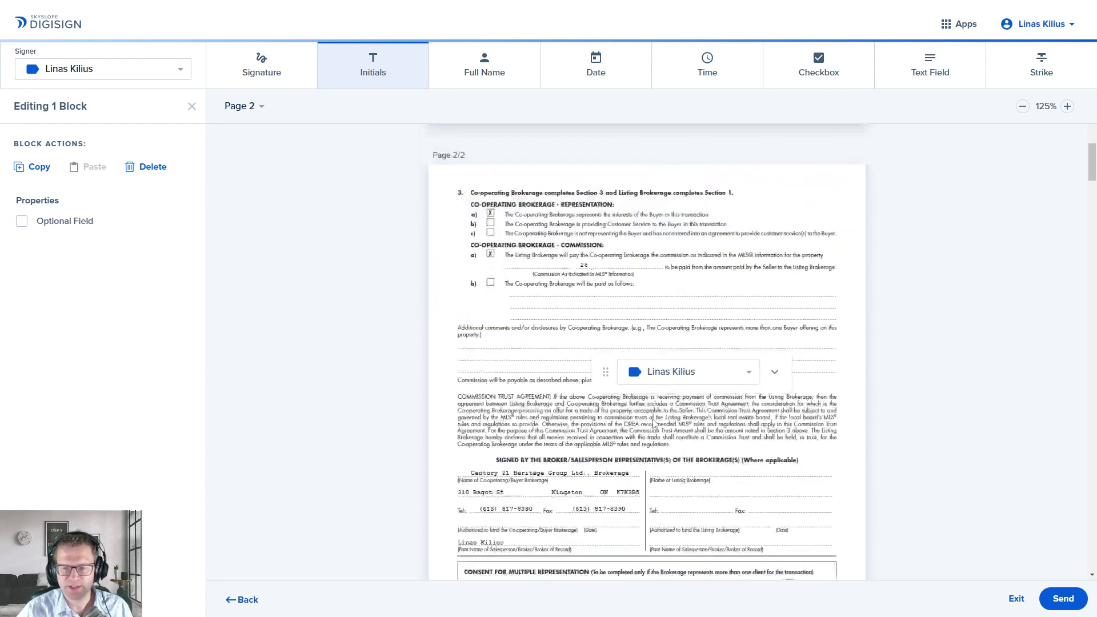
scroll(655, 423, up, 1)
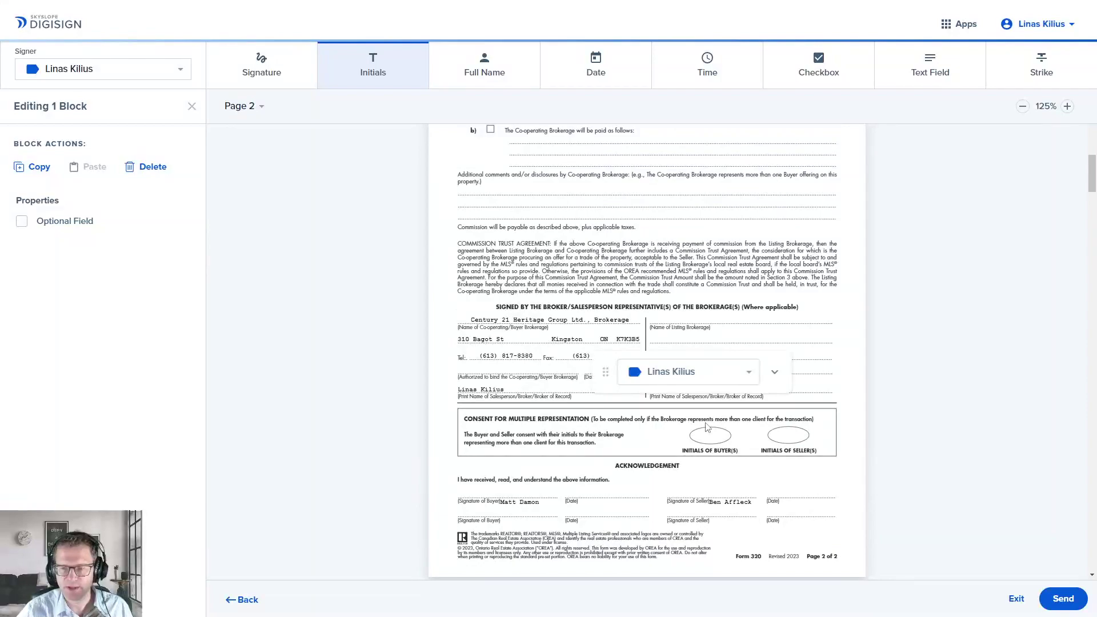
scroll(707, 427, up, 4)
scroll(688, 428, down, 6)
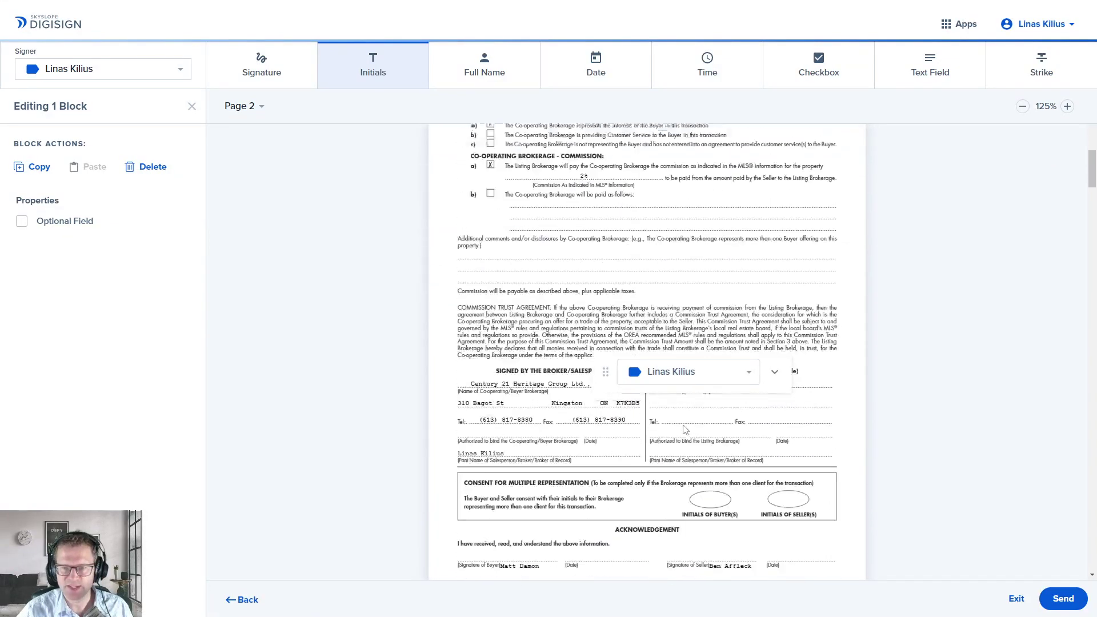
scroll(680, 430, up, 10)
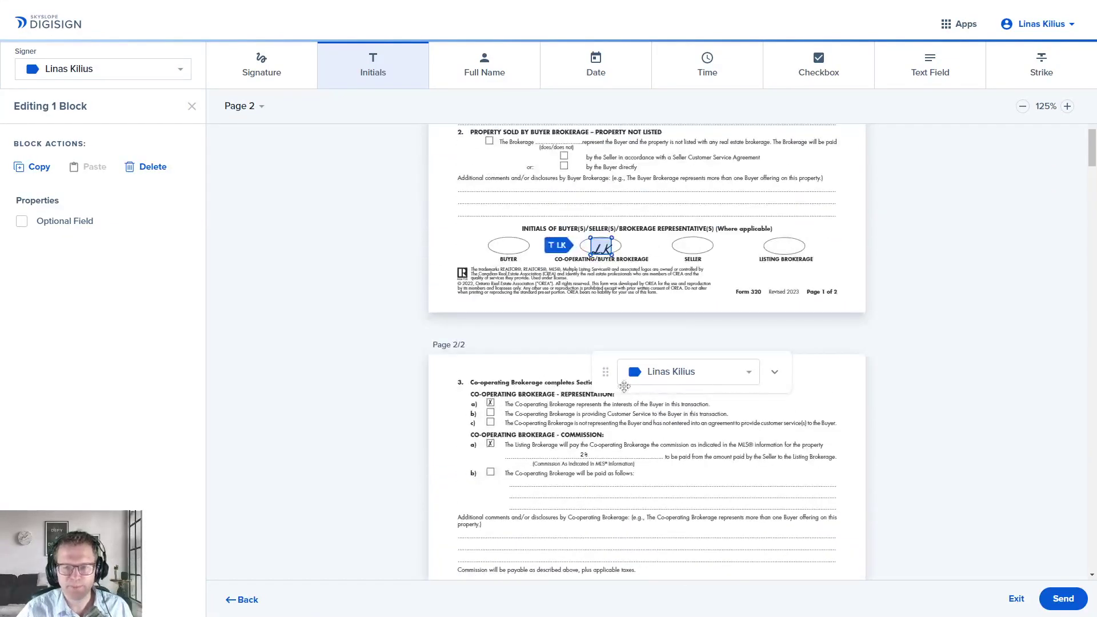
scroll(500, 384, up, 4)
scroll(501, 385, up, 2)
scroll(500, 385, down, 1)
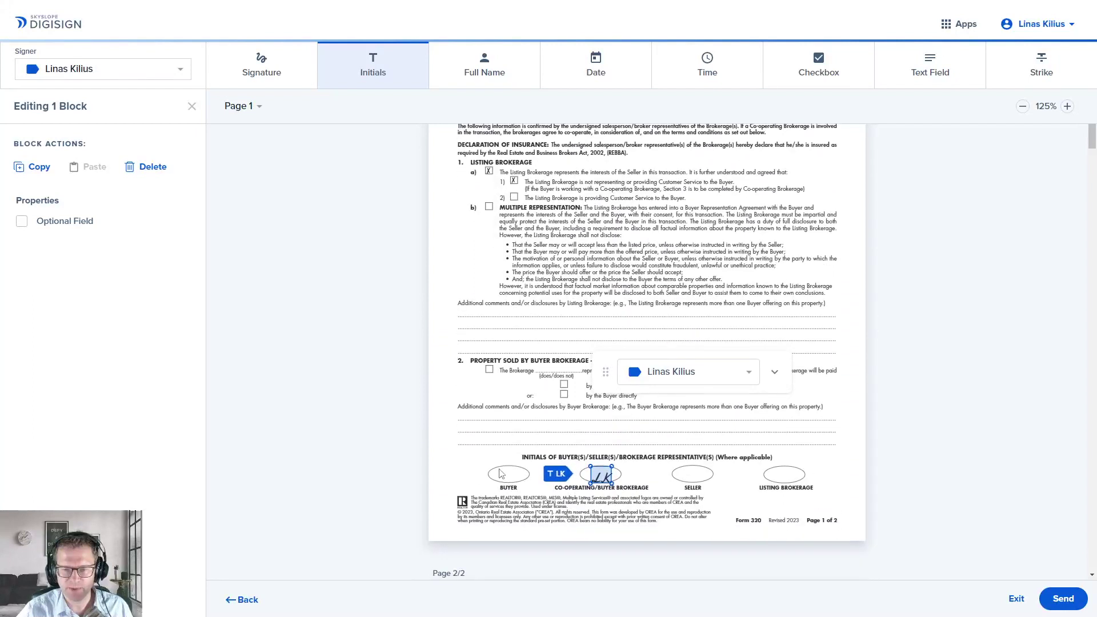
Step: Add an initials field in the BUYER oval and assign it to the second signer
click(513, 466)
drag(514, 469, 513, 480)
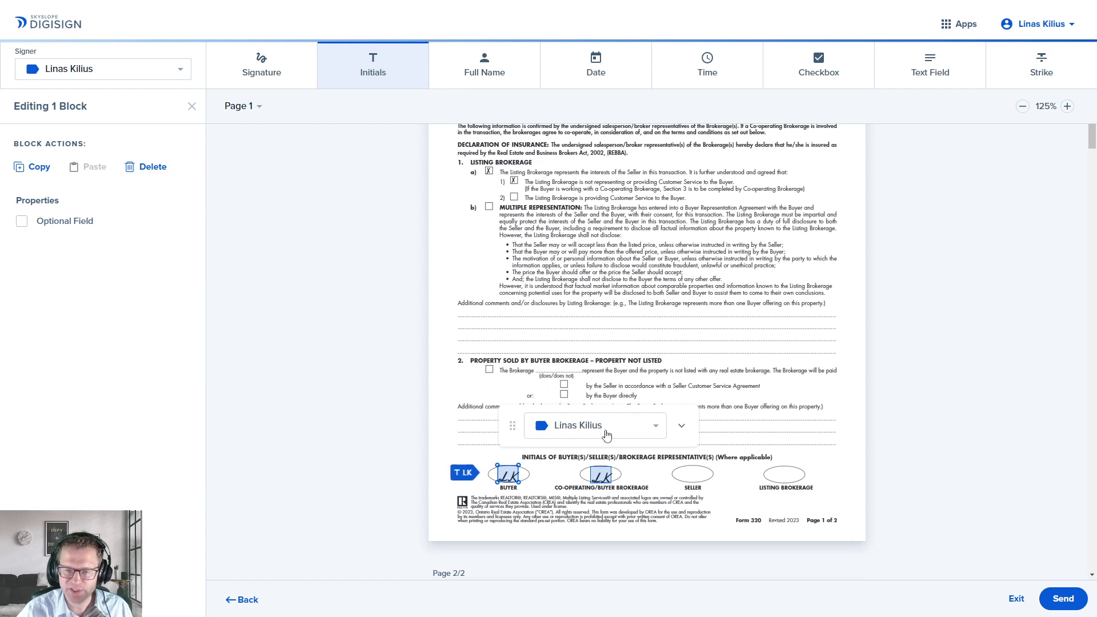
drag(514, 425, 418, 433)
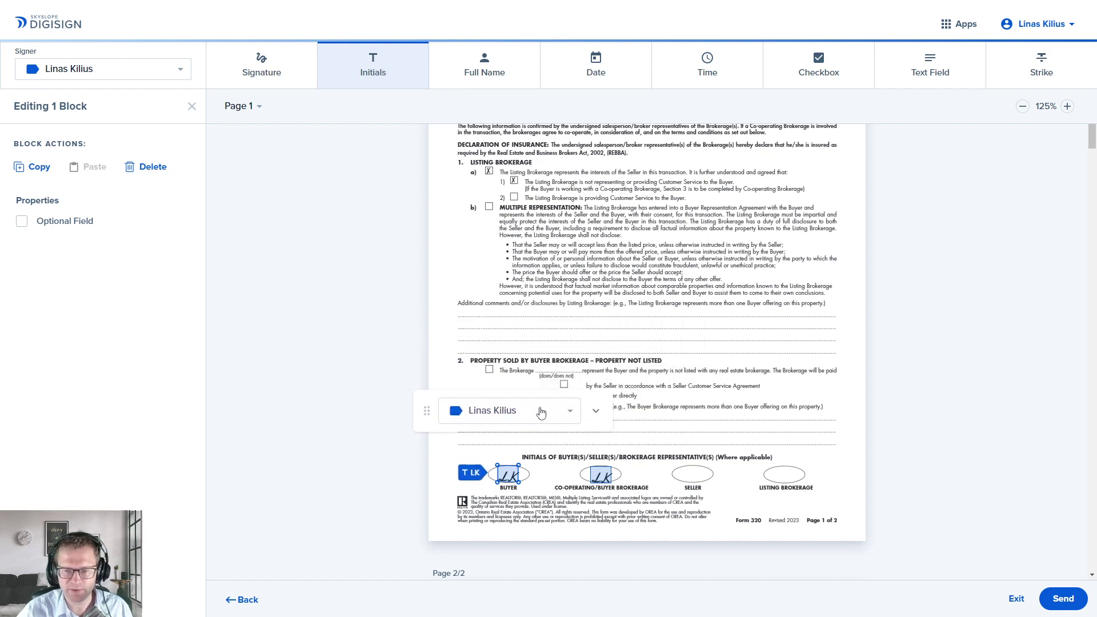
click(570, 415)
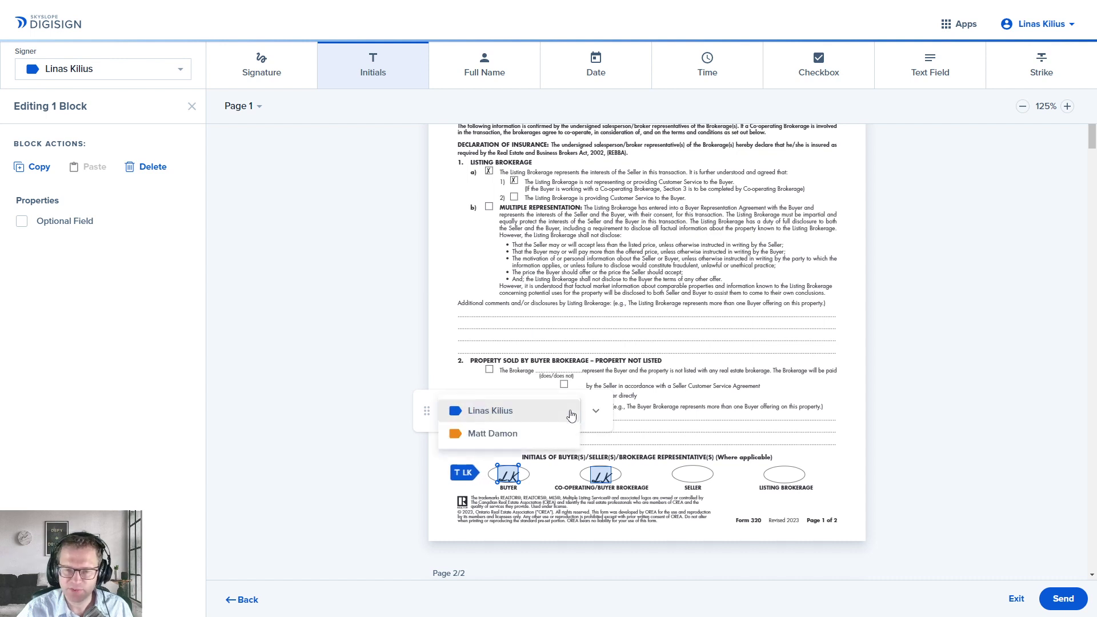
click(537, 435)
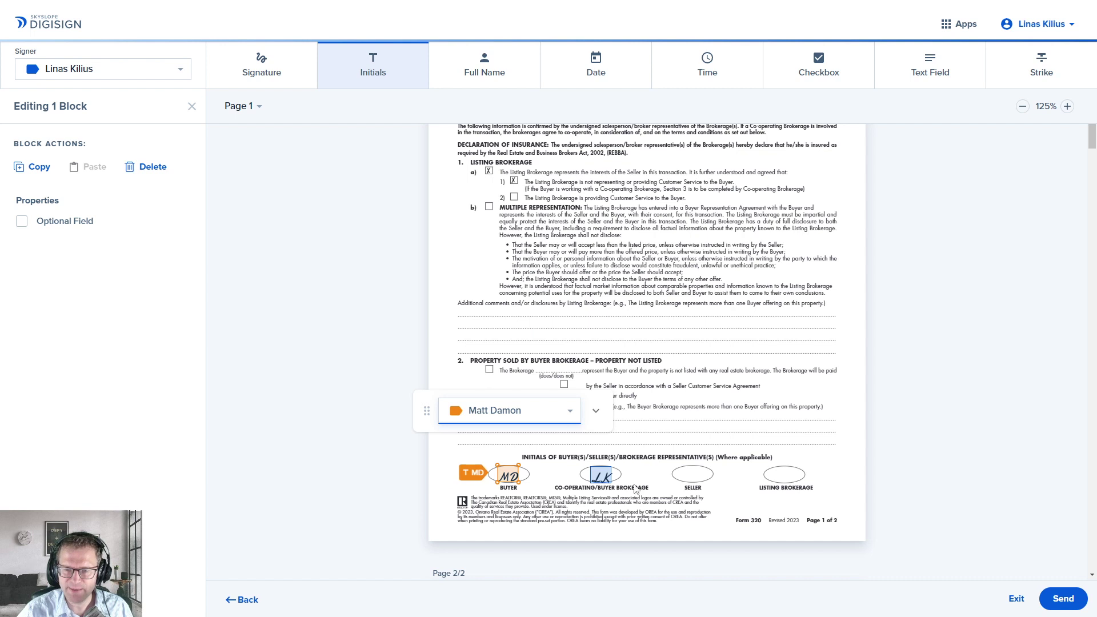
Step: Remove a stray extra initials field placed near the co-op initials
click(646, 446)
drag(646, 447, 651, 460)
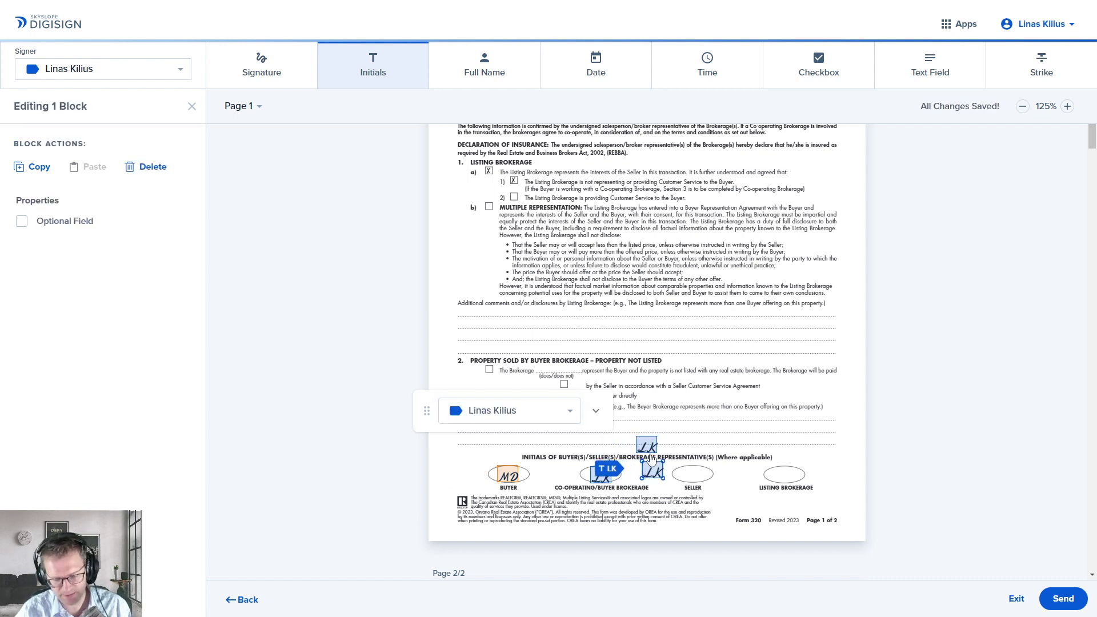
key(Delete)
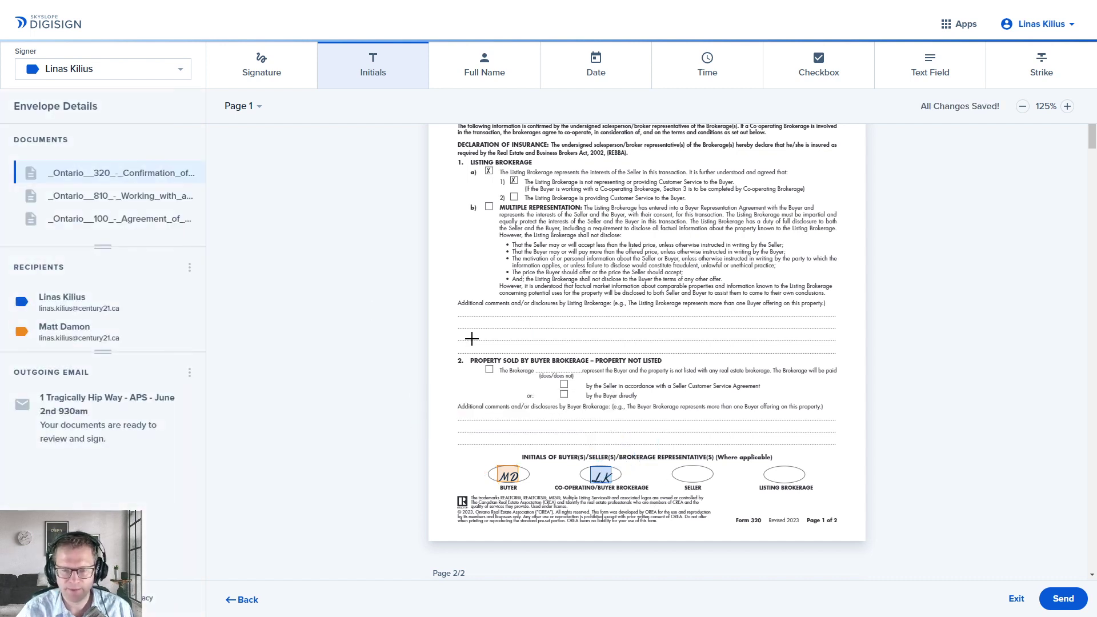
Step: With the second signer active, place Signature and Date fields on the buyer acknowledgement lines
click(172, 70)
click(152, 96)
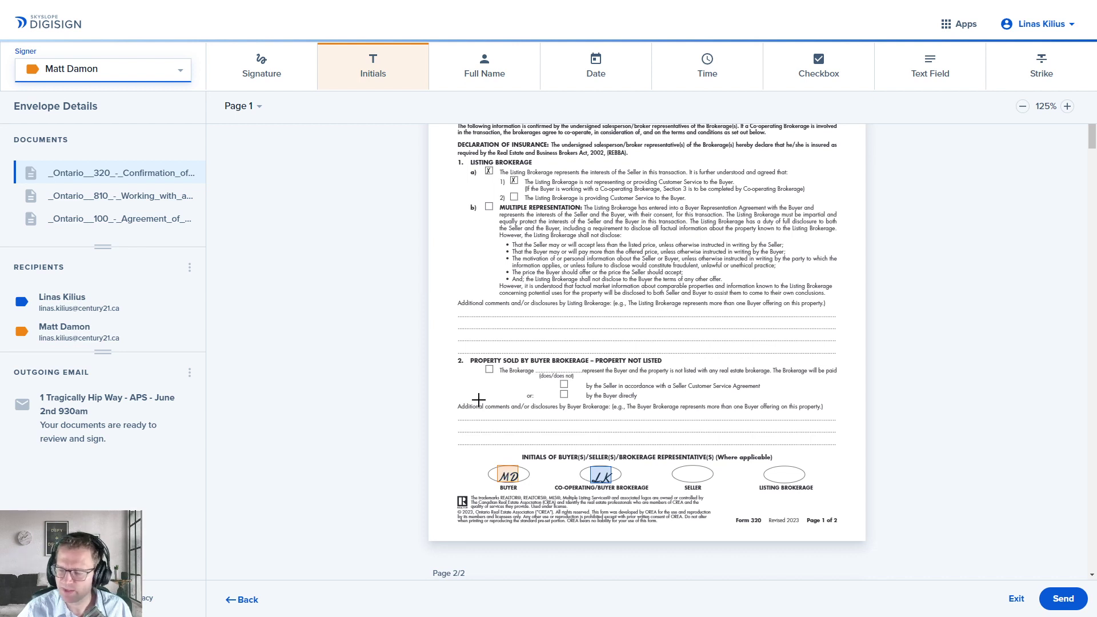
scroll(492, 427, down, 5)
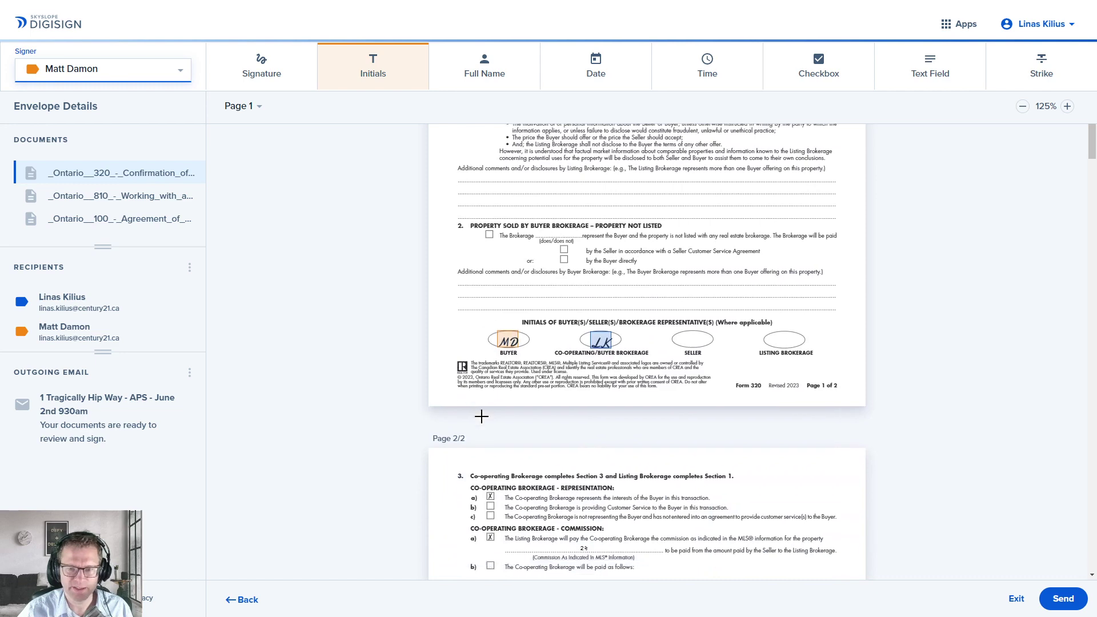
scroll(490, 405, down, 7)
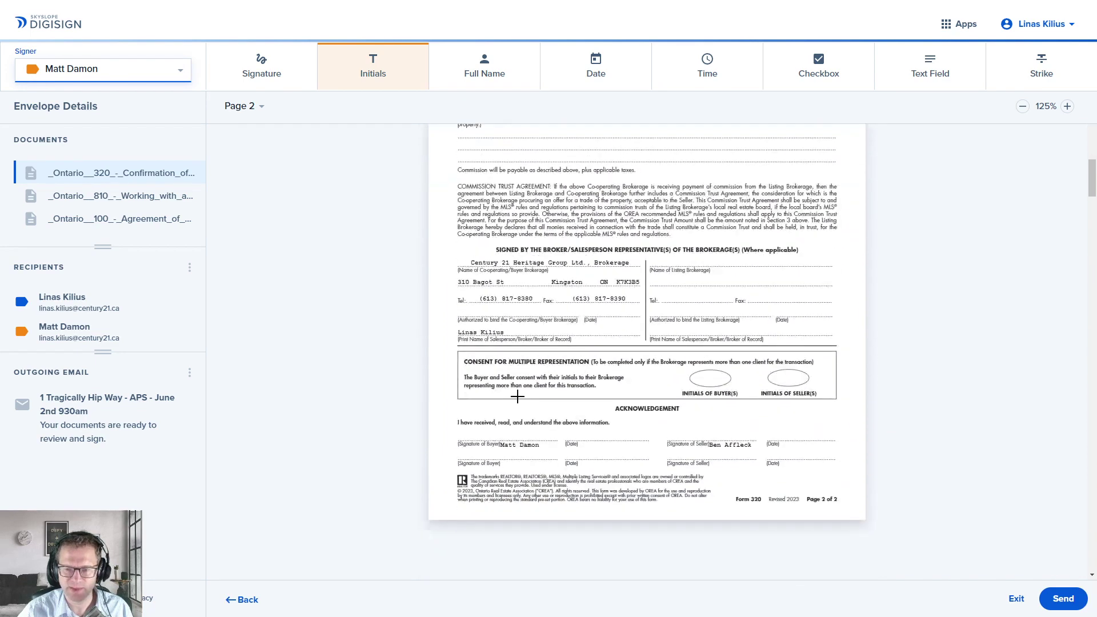
click(260, 66)
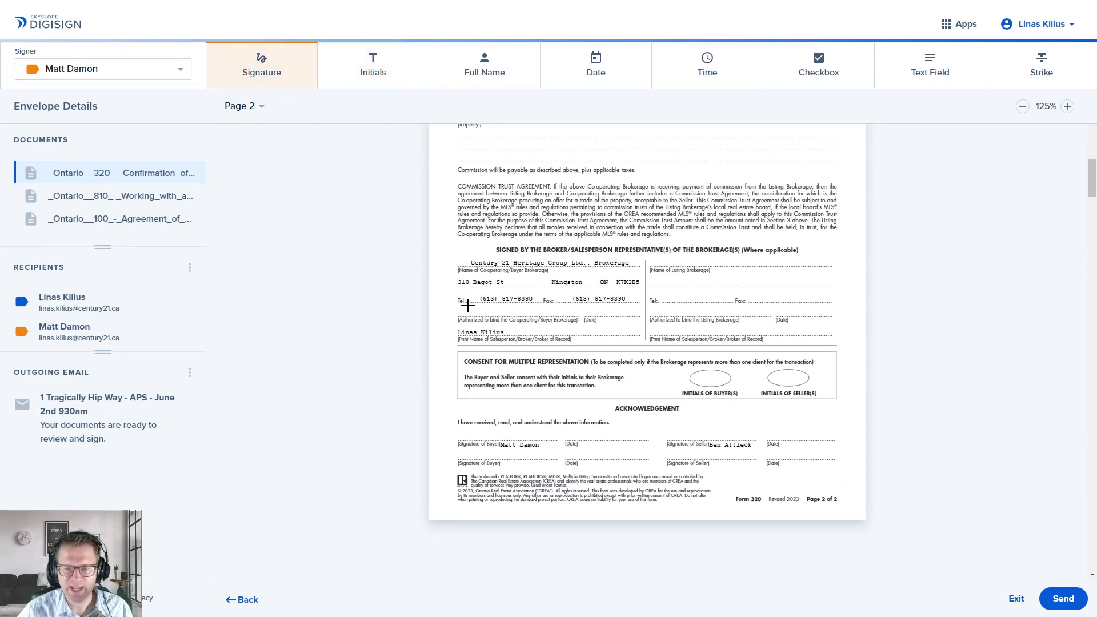
click(467, 427)
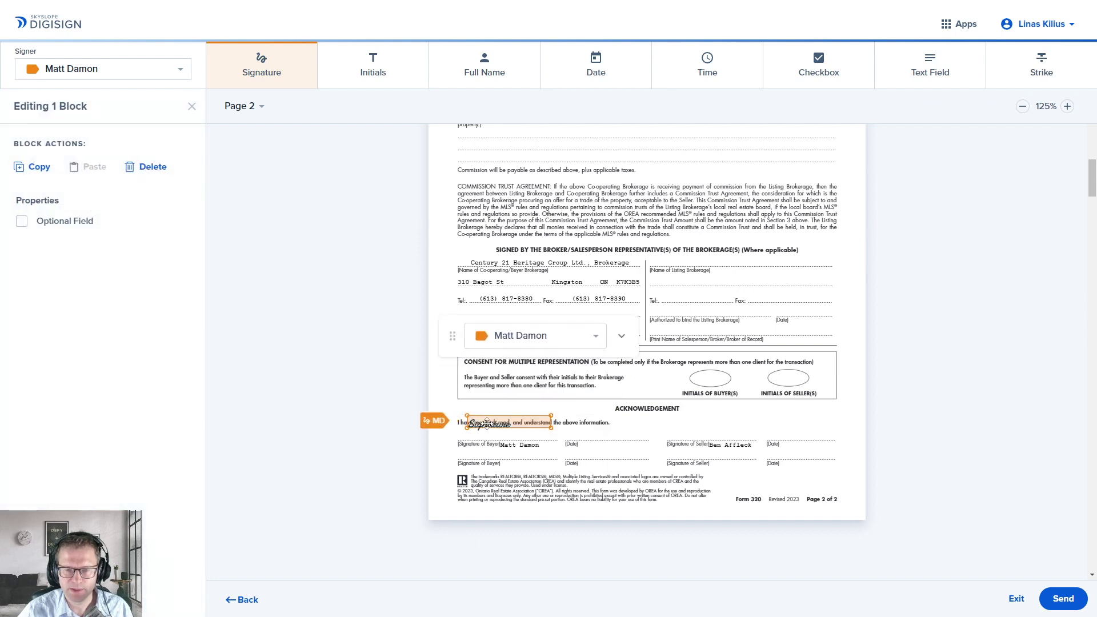
mouse_move(547, 418)
mouse_down()
mouse_move(538, 431)
mouse_move(560, 435)
mouse_up()
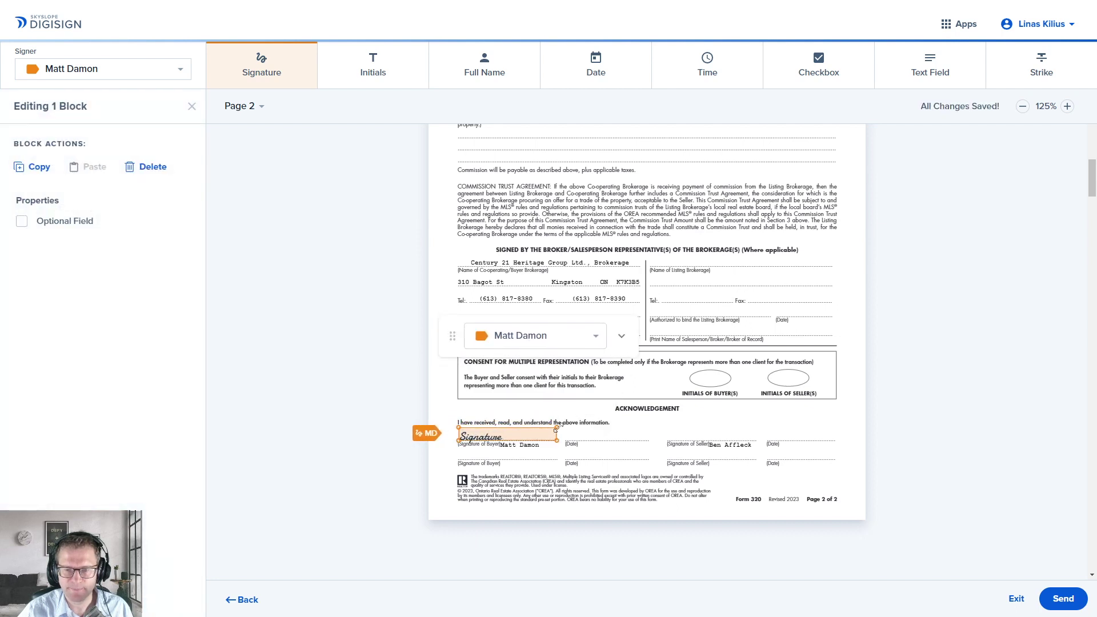
click(599, 74)
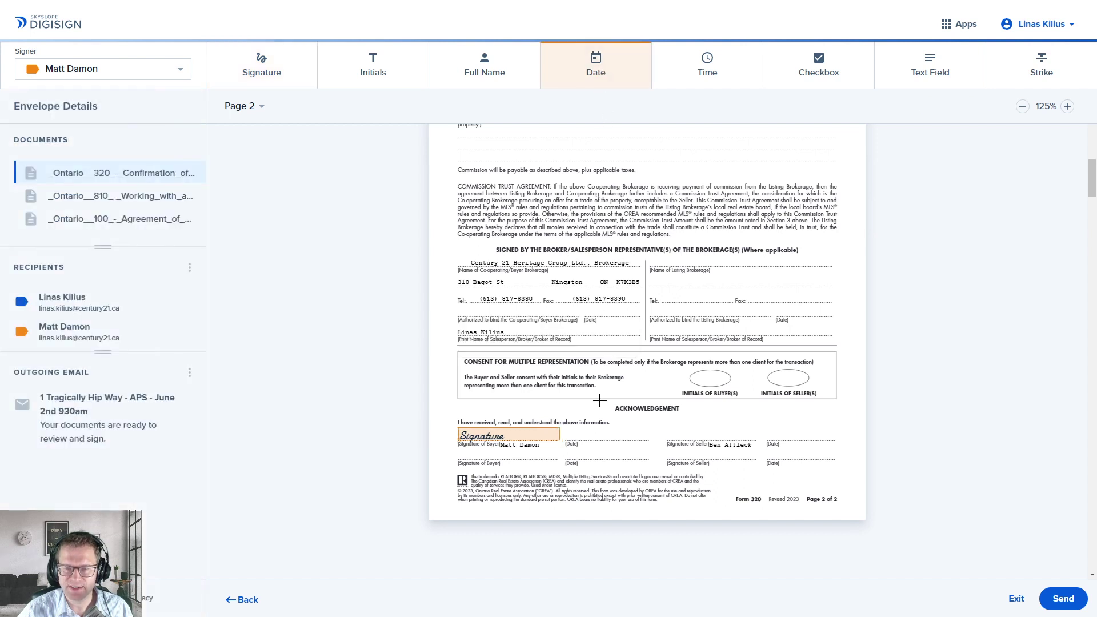
click(573, 431)
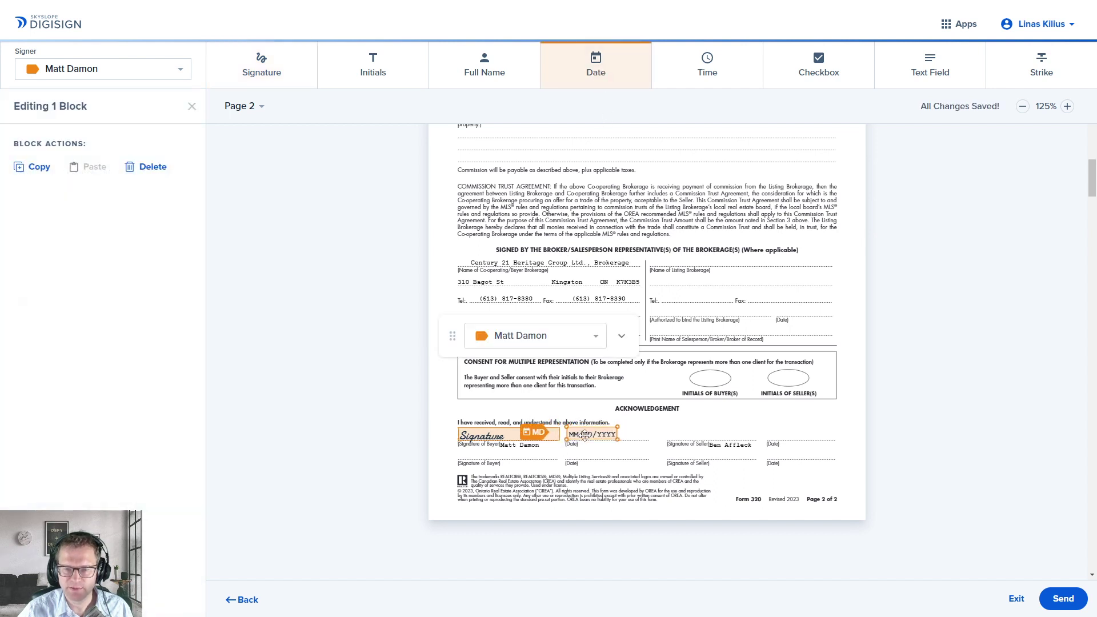
Step: Add a Time field above the buyer lines, then delete it
click(705, 67)
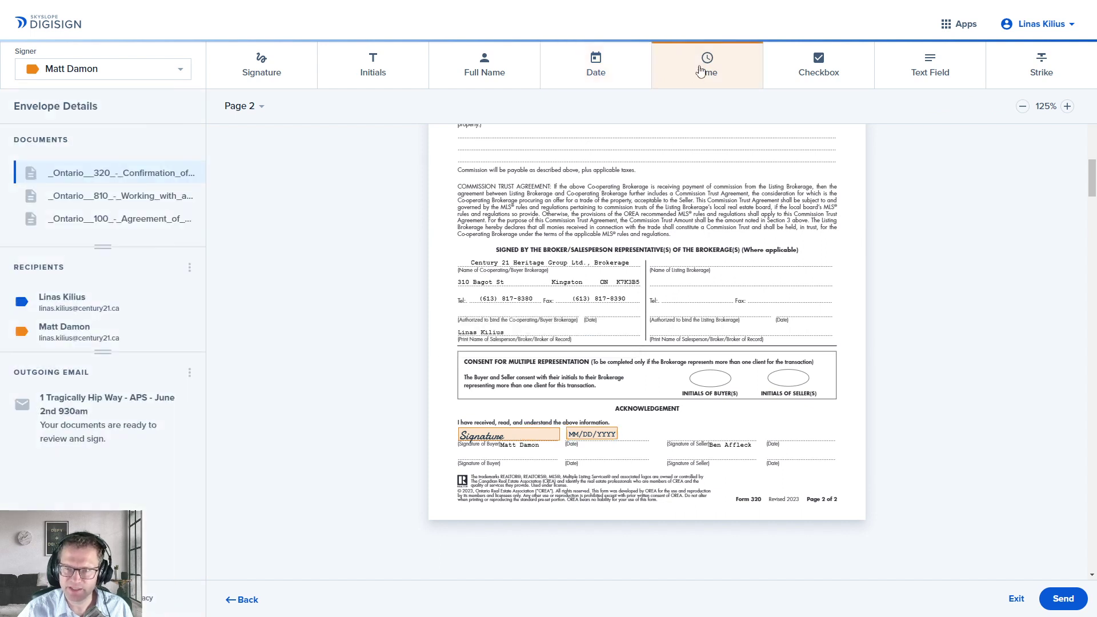
click(627, 421)
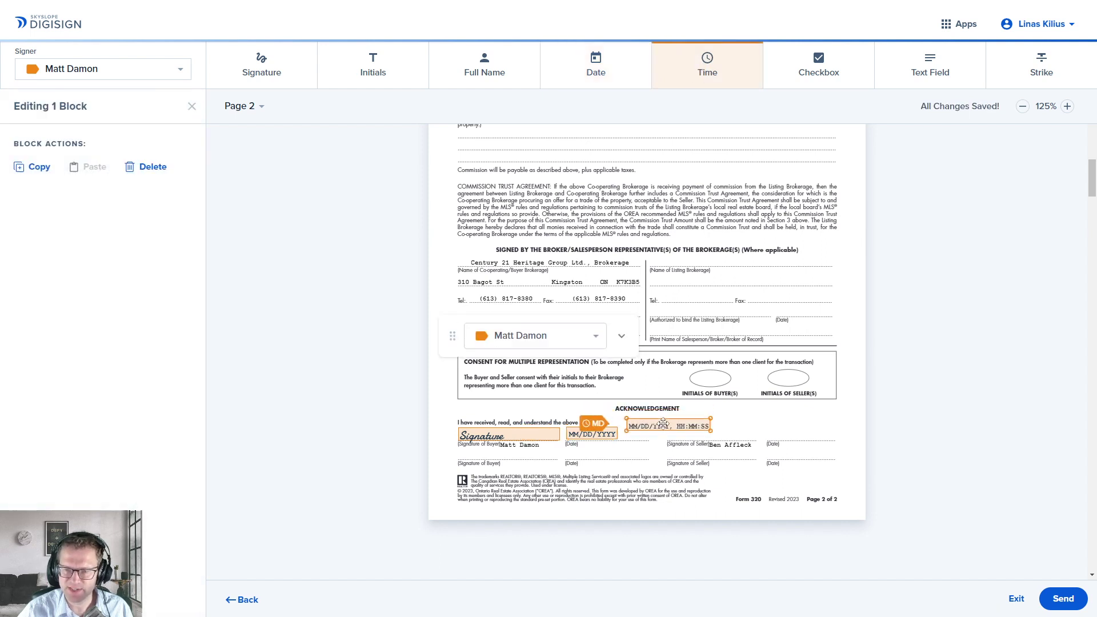
click(688, 434)
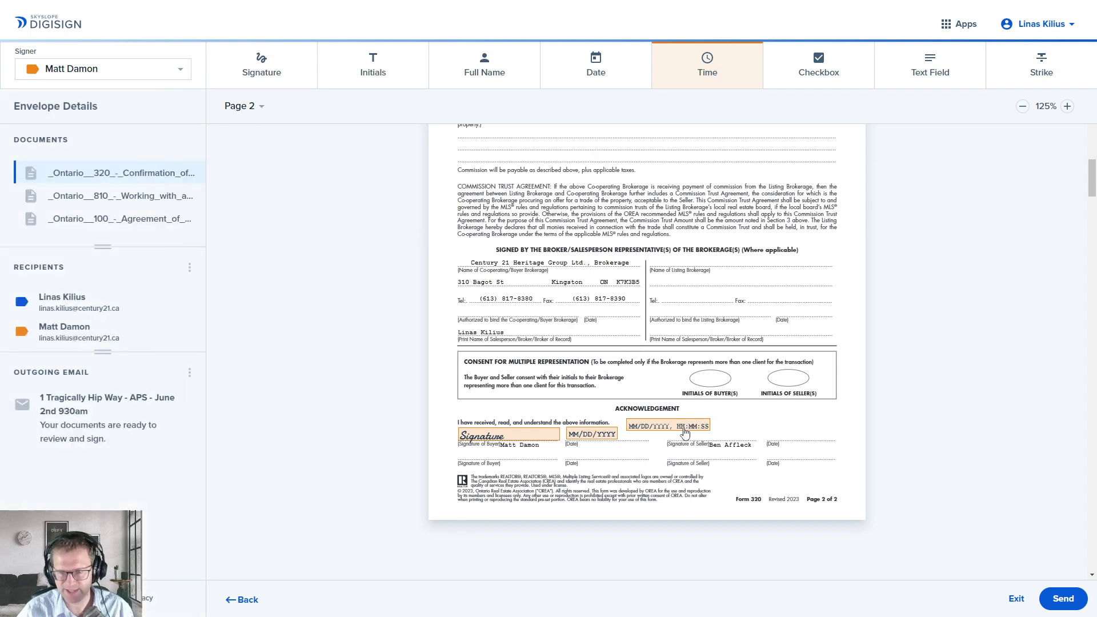
click(685, 432)
key(Delete)
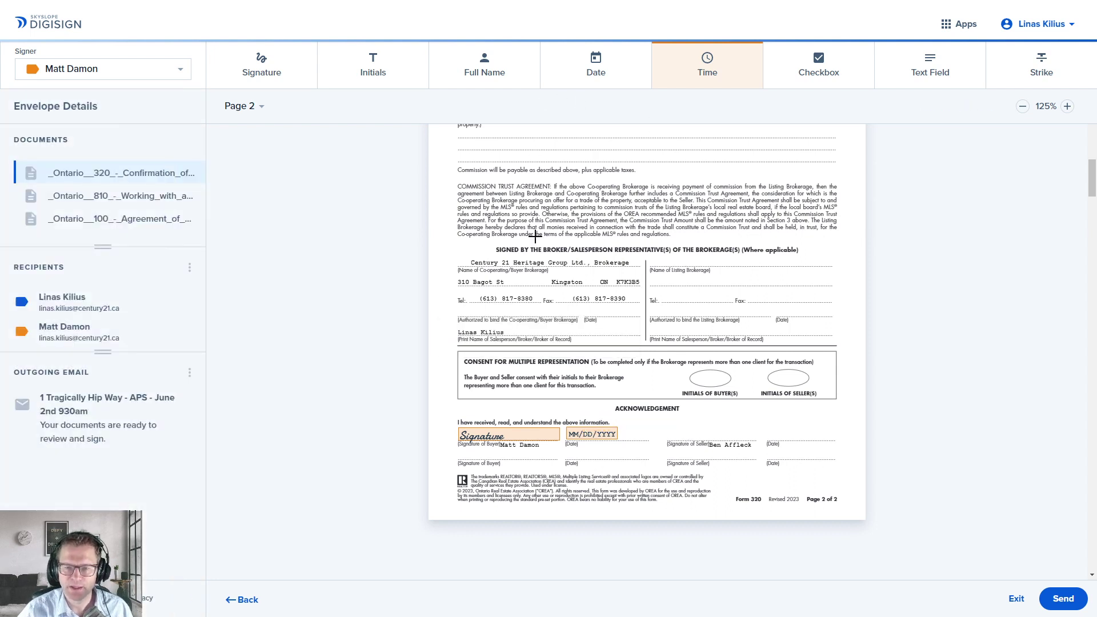
Step: Scroll to Form 810 and place a Full Name field on the Acknowledgement line
scroll(640, 343, up, 2)
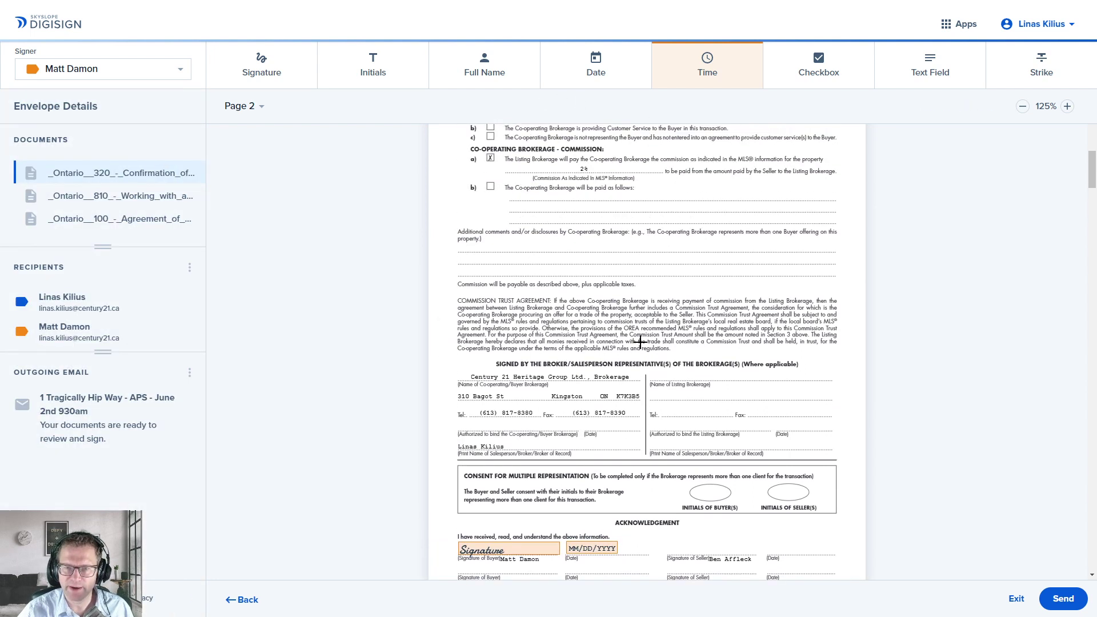
scroll(640, 338, down, 12)
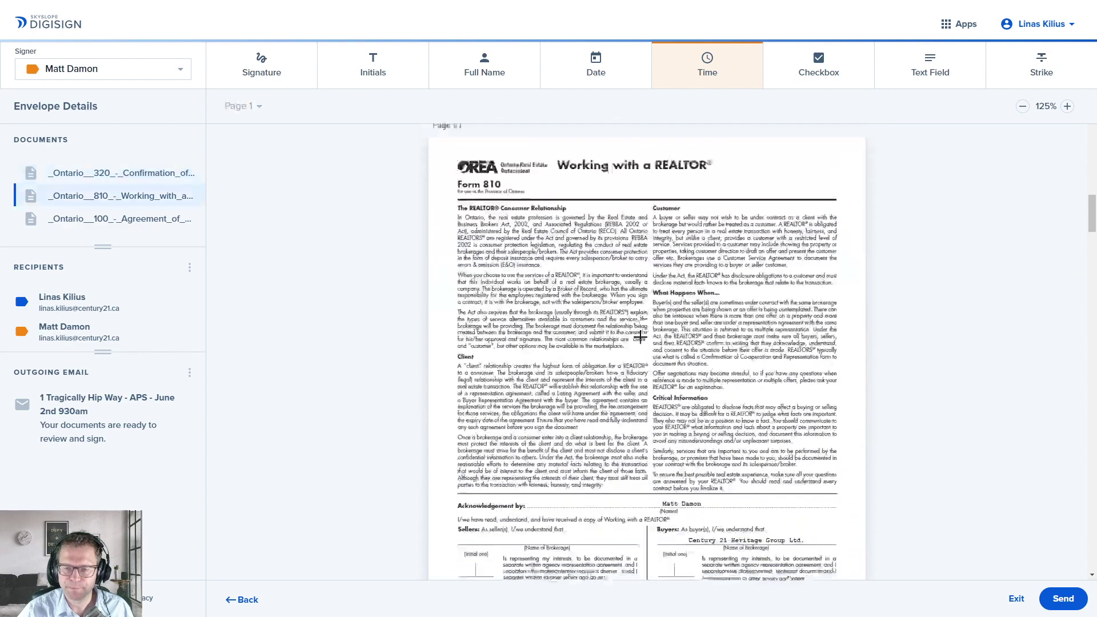
scroll(640, 337, down, 1)
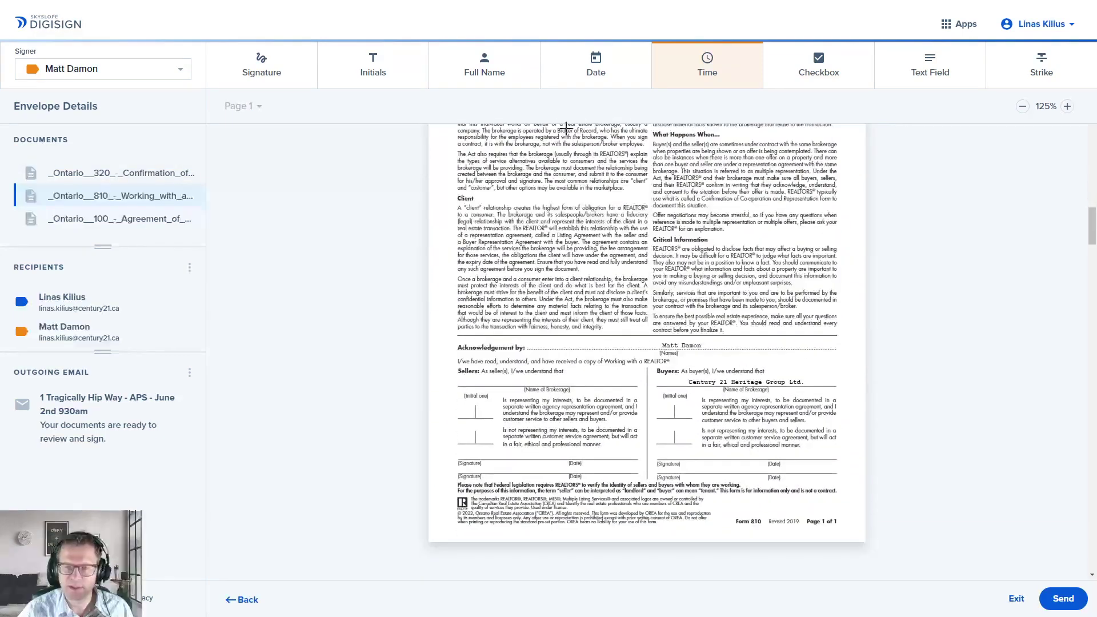
click(497, 74)
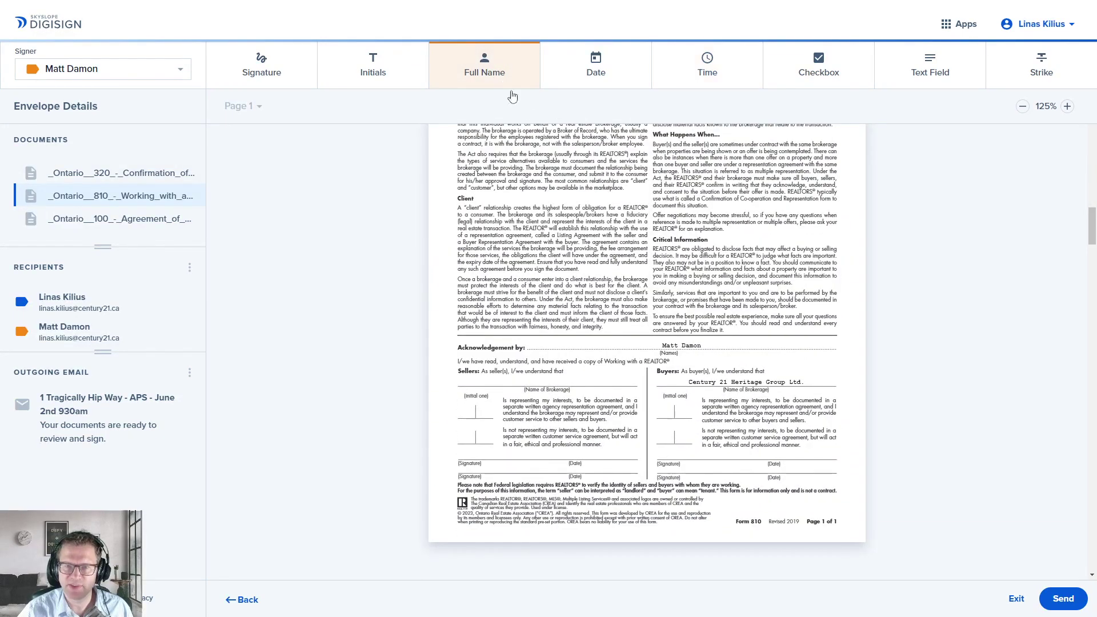
click(734, 339)
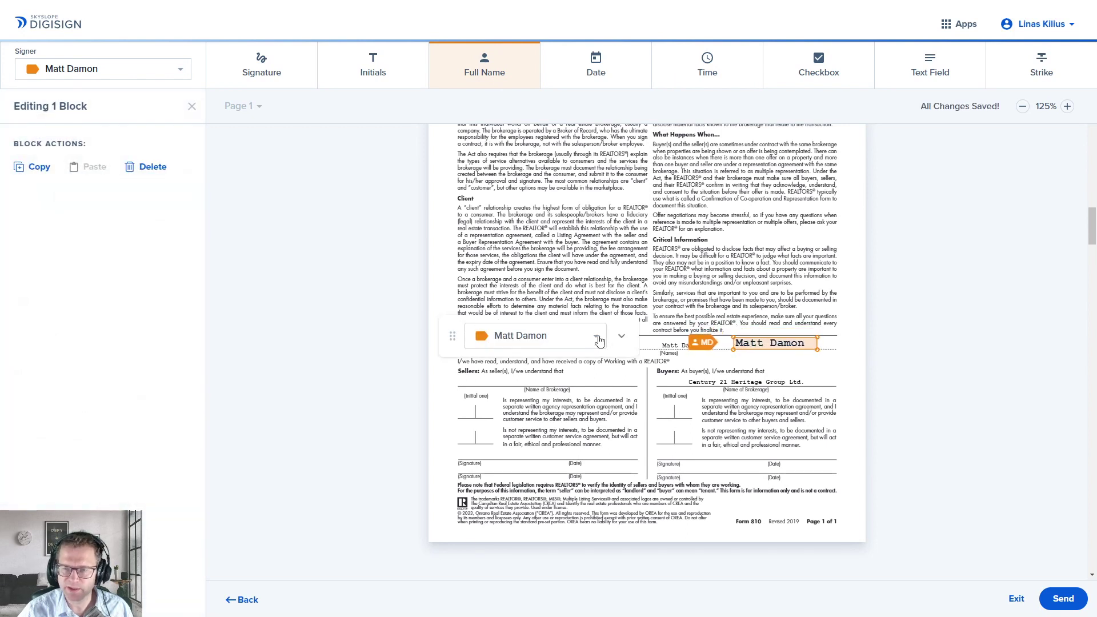
drag(446, 335, 452, 239)
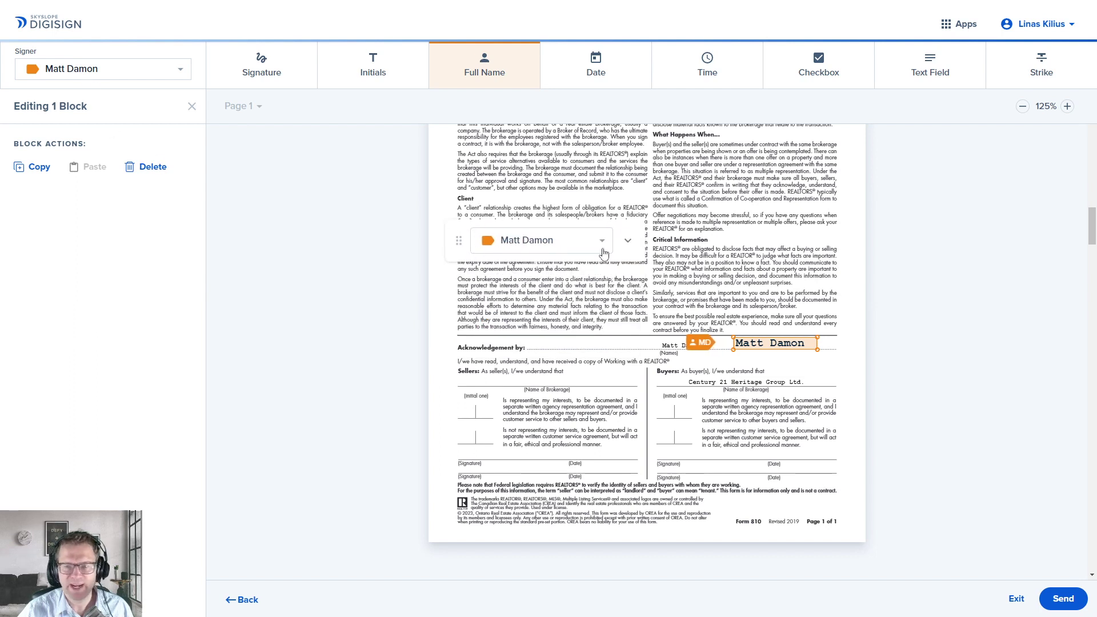
drag(771, 346, 763, 345)
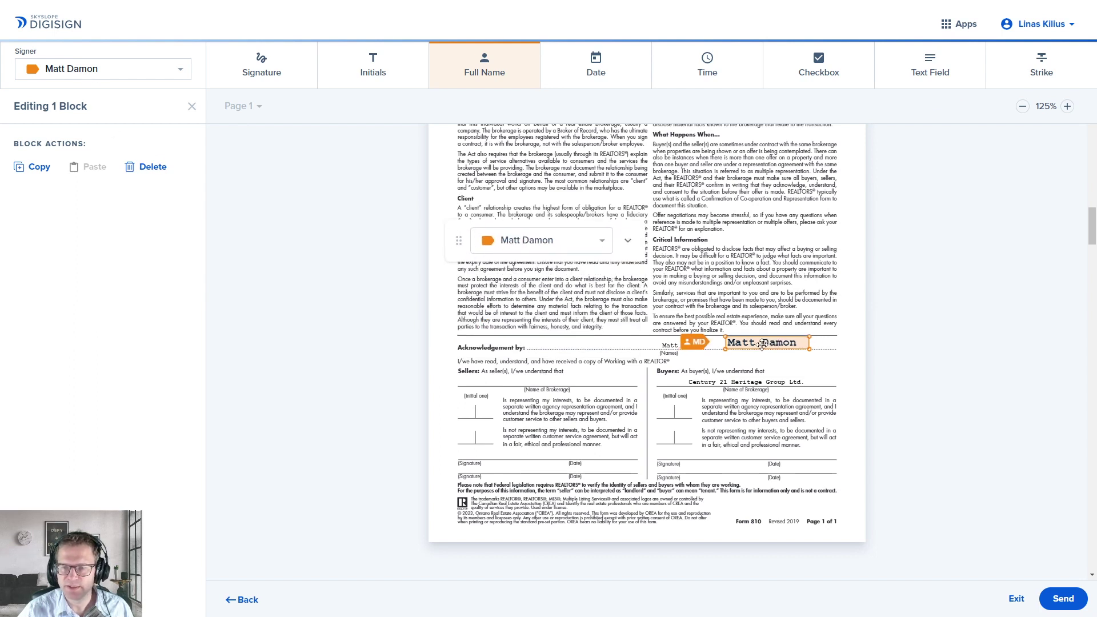
Step: Reassign the Full Name field to the other recipient, then delete it
click(175, 73)
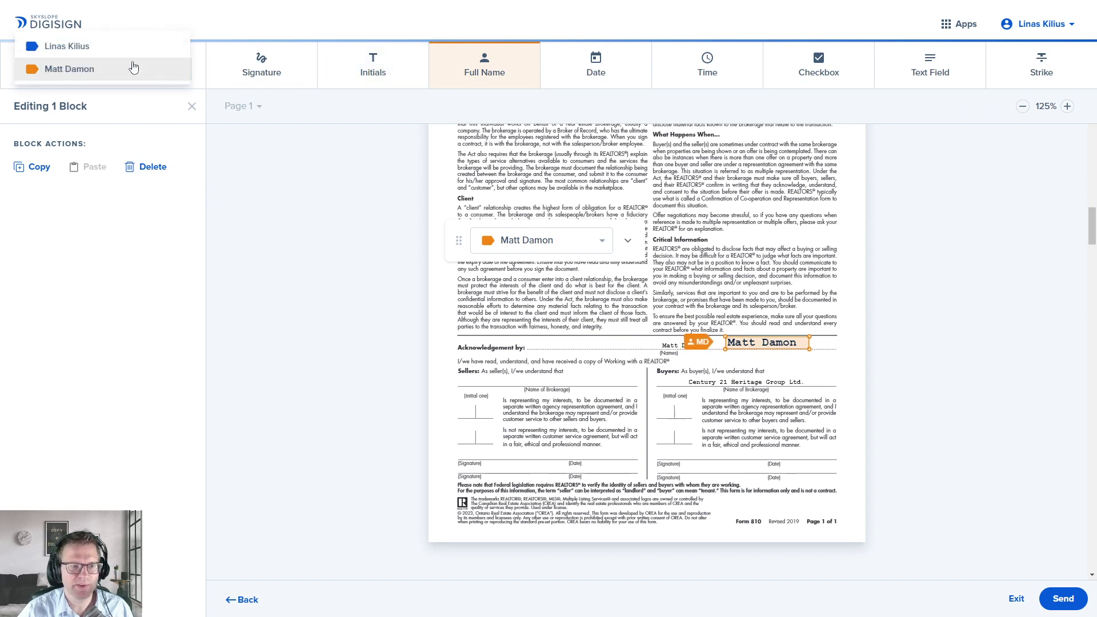
click(111, 49)
click(181, 73)
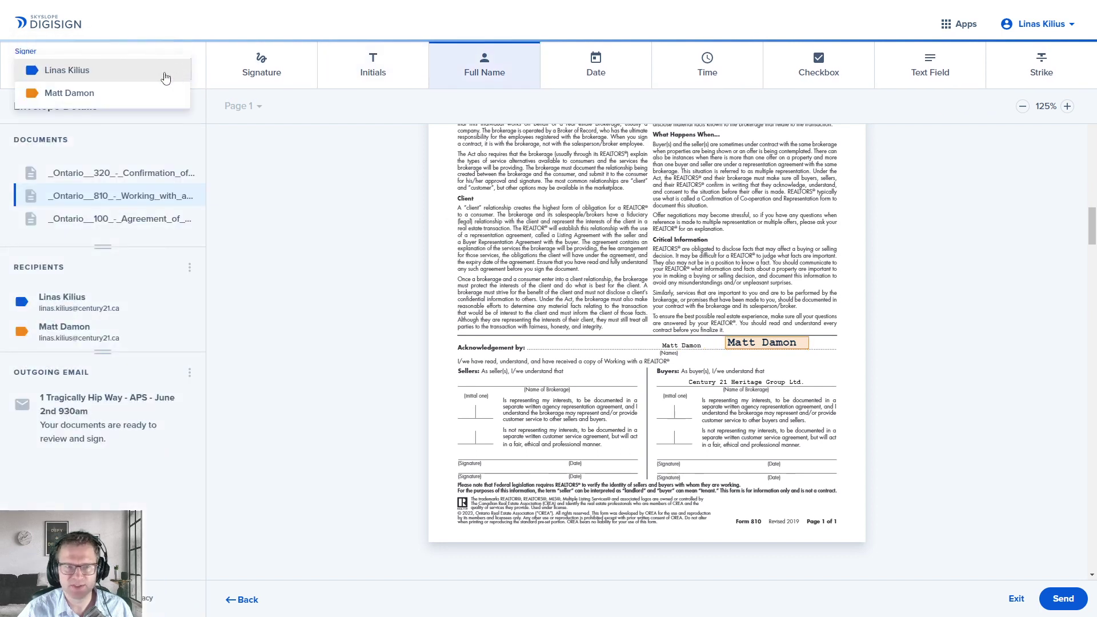
click(767, 345)
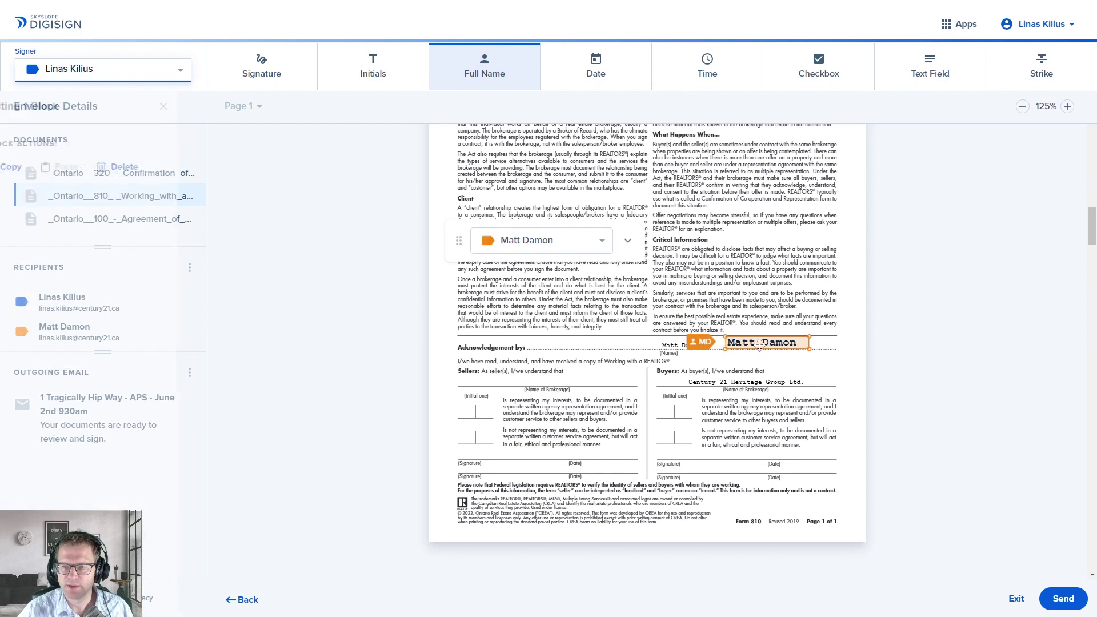
click(595, 242)
click(520, 223)
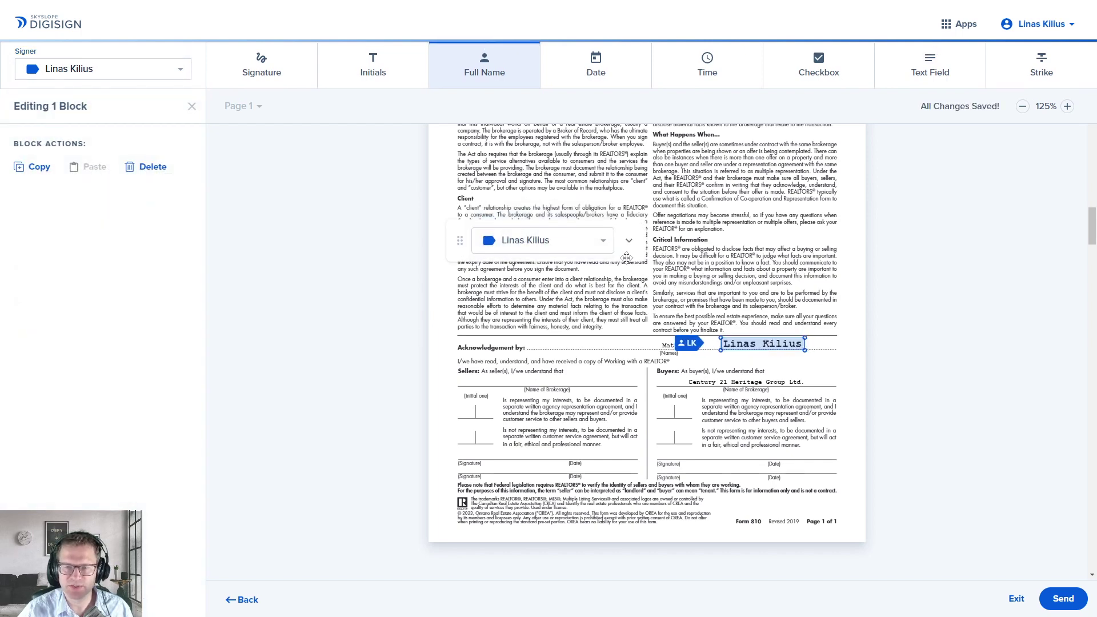
click(691, 346)
click(767, 347)
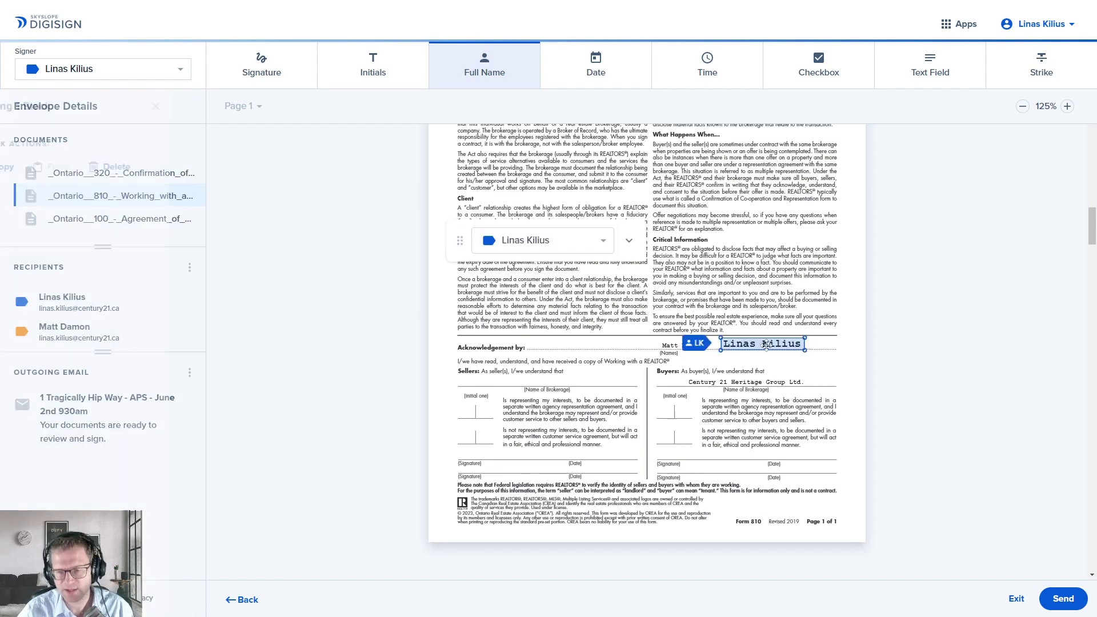
key(Delete)
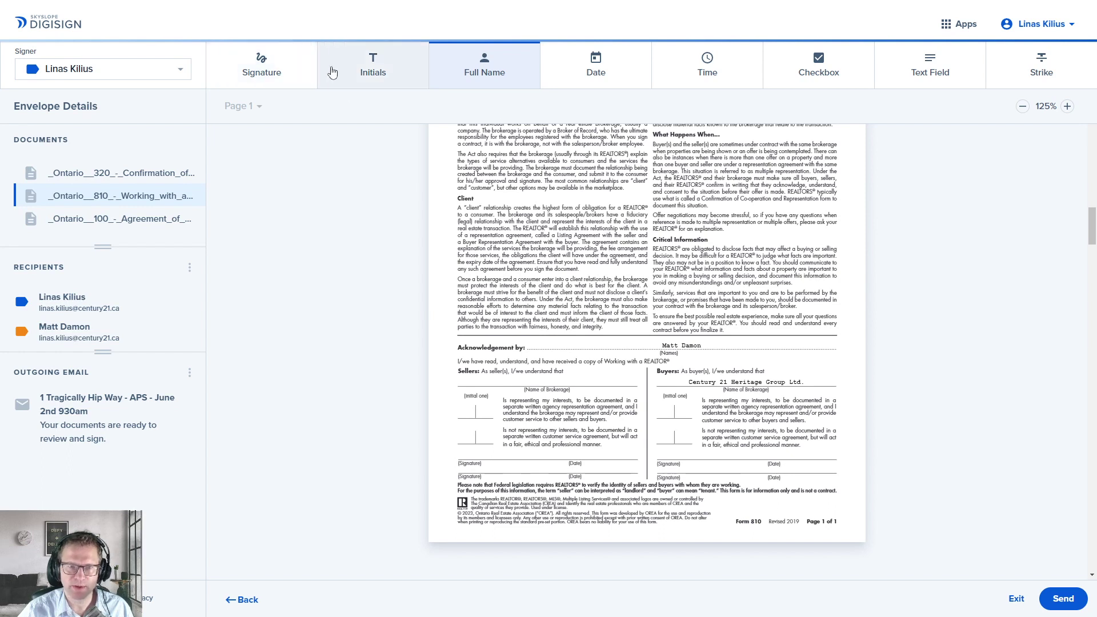
click(357, 74)
Step: Place an initials field in Form 810's Buyers initial box, assigned to the buyer signer
click(664, 406)
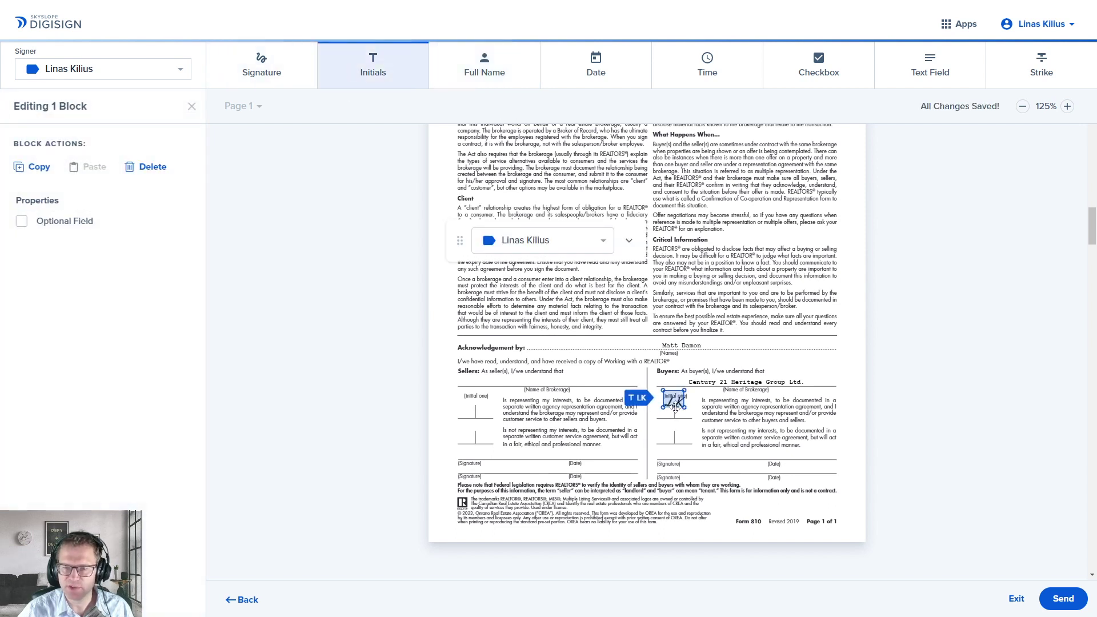
click(598, 243)
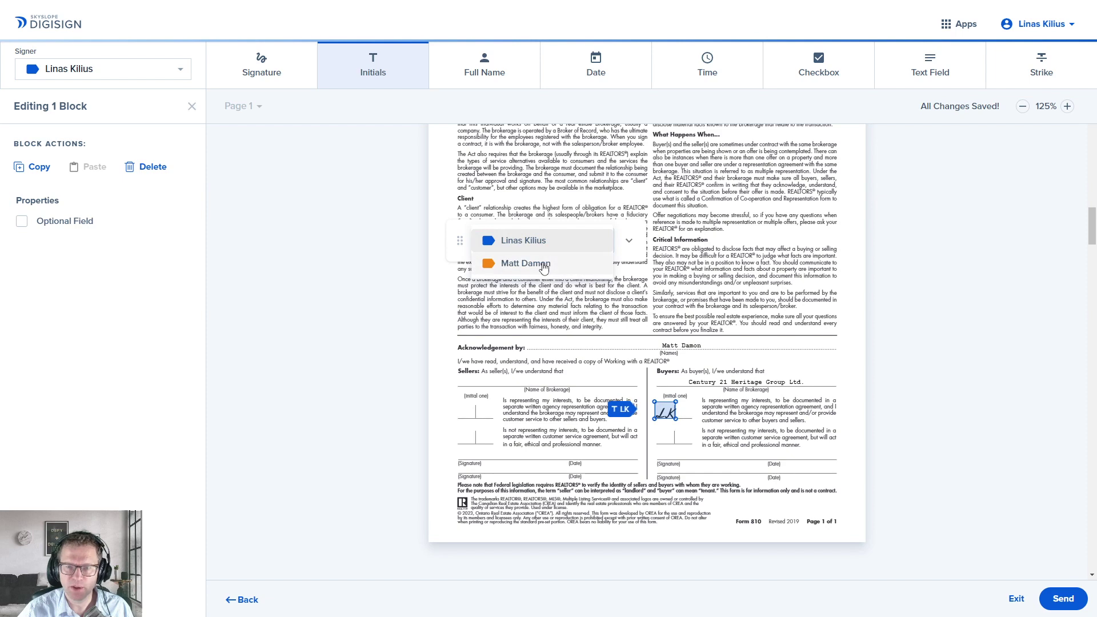
click(537, 263)
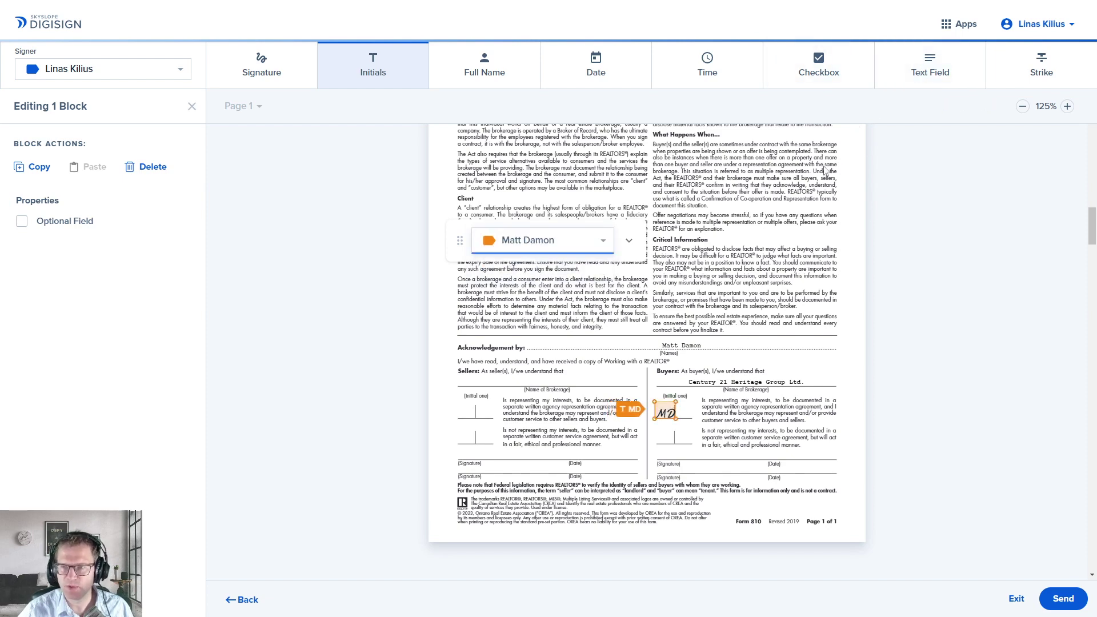
scroll(820, 194, down, 5)
scroll(810, 190, down, 5)
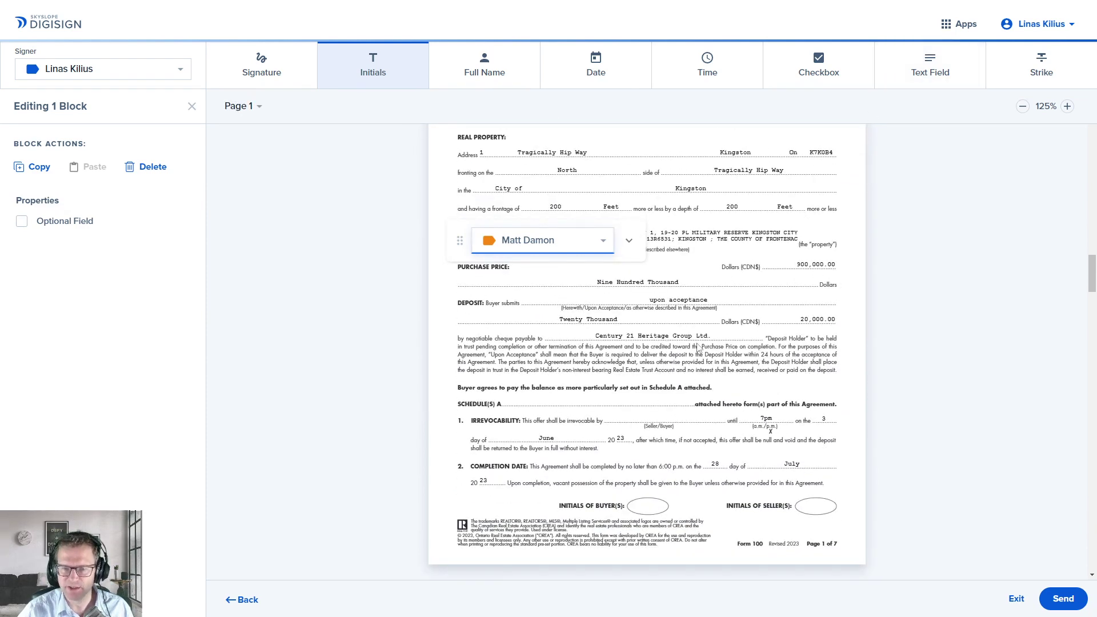
click(930, 71)
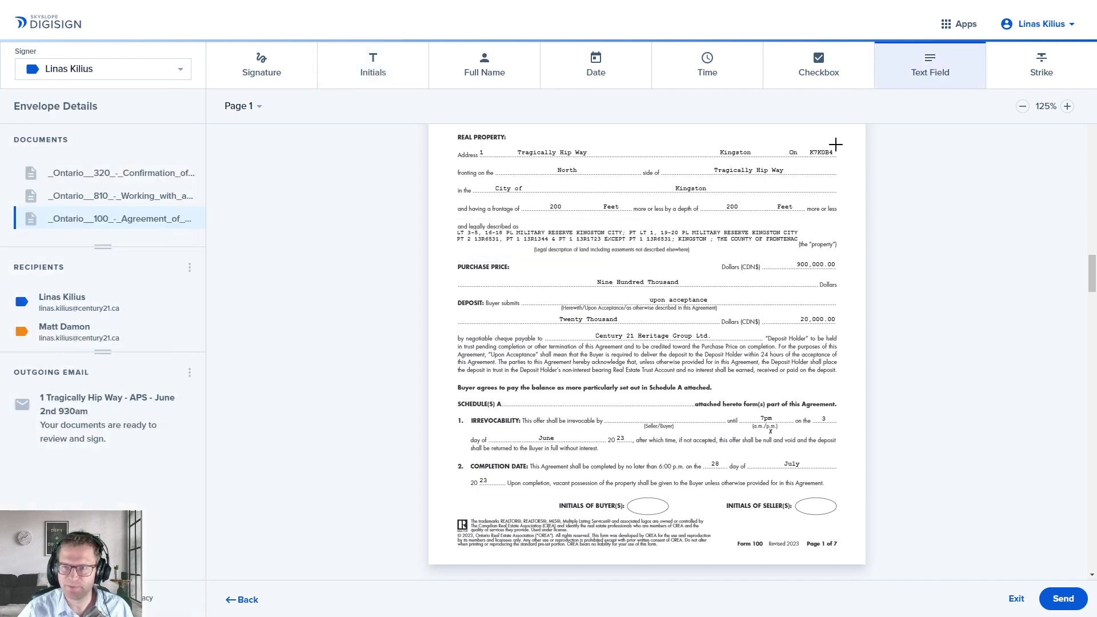
Step: Add a read-only text field reading 'Buyer', assigned to the buyer, on the Irrevocability line
click(623, 412)
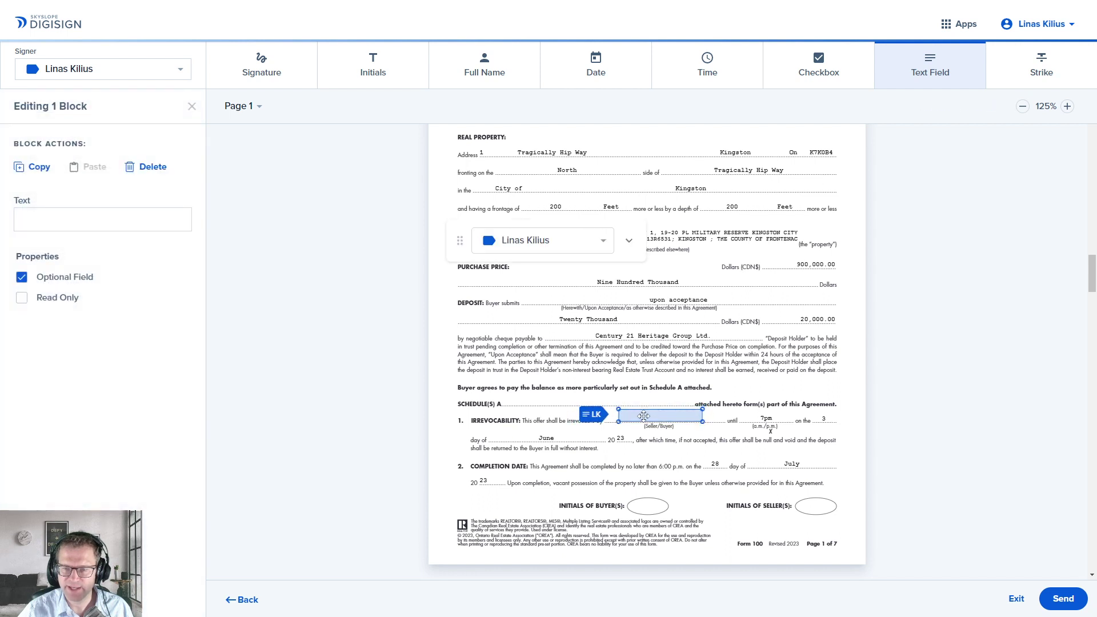
click(112, 221)
text(Buyer)
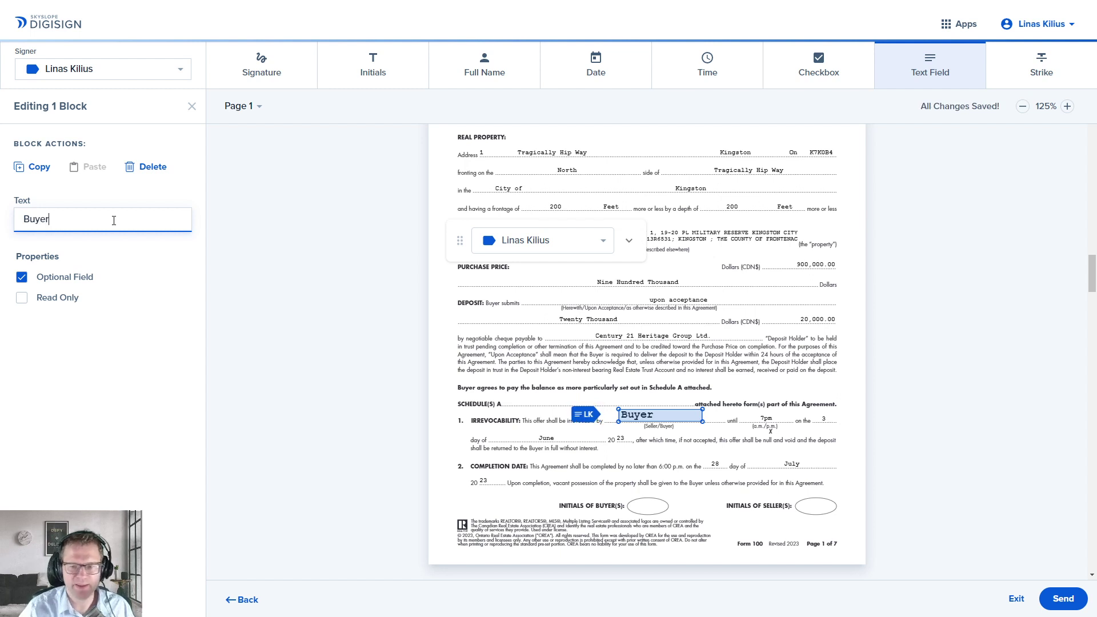
click(636, 415)
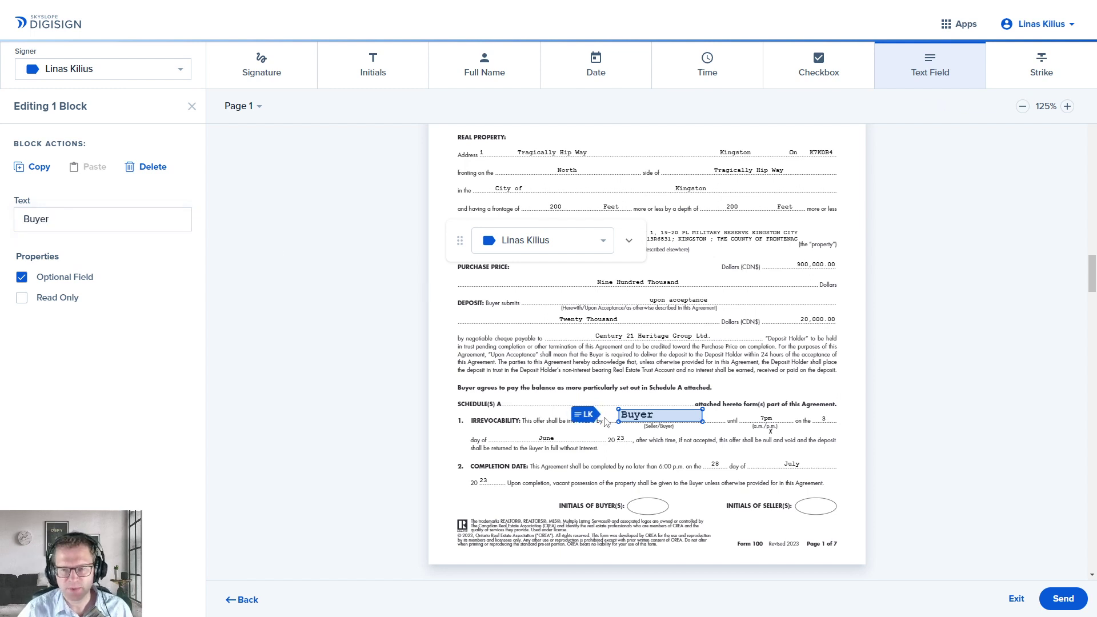
click(602, 244)
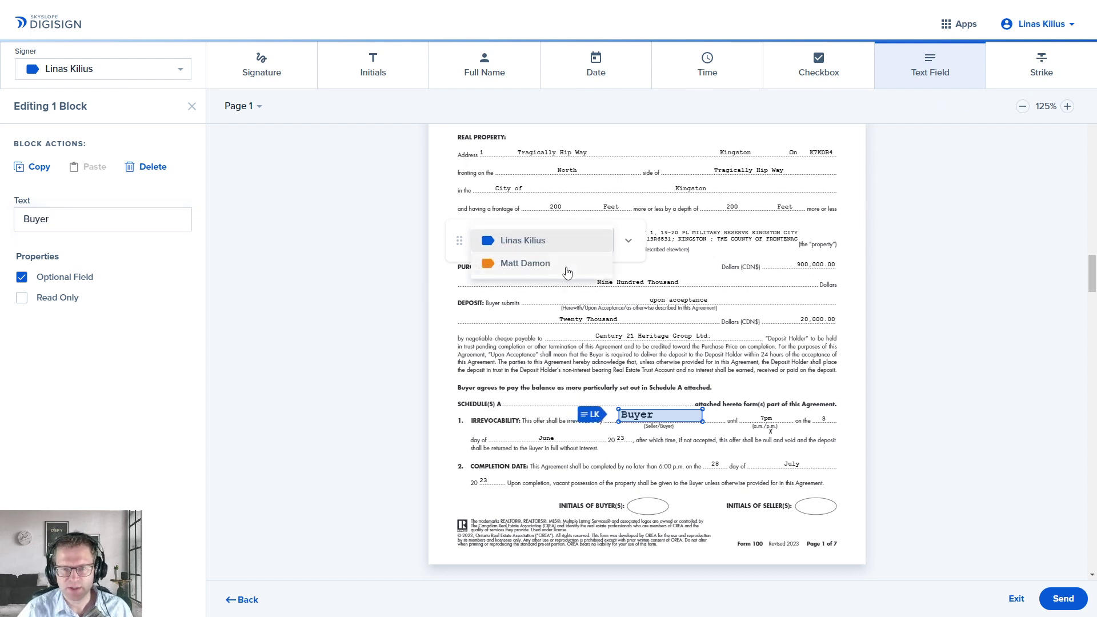
click(565, 267)
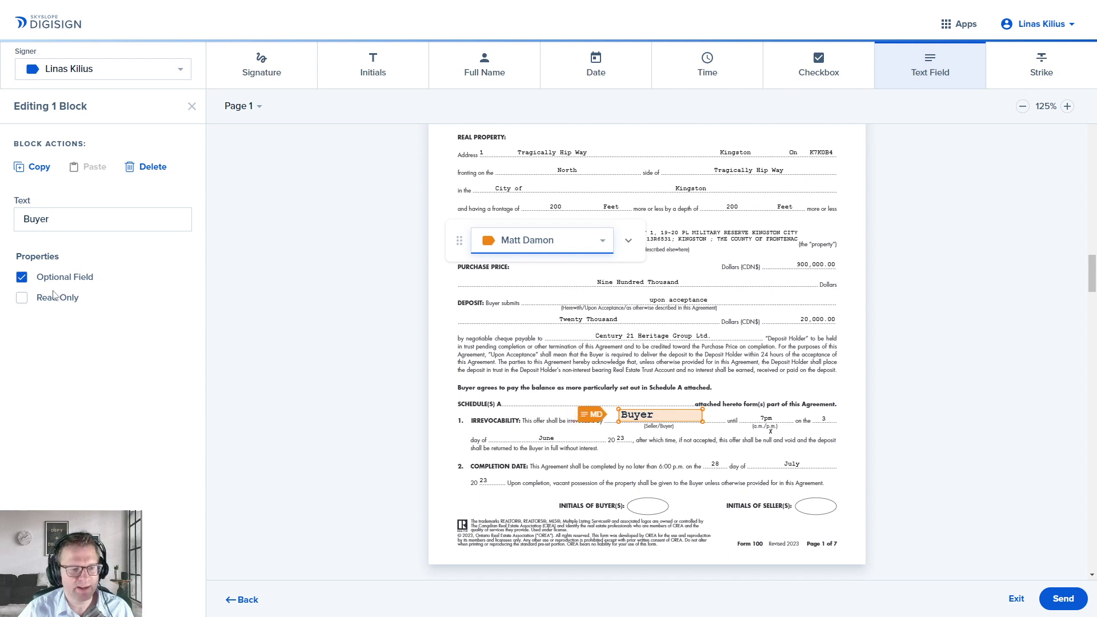
click(21, 298)
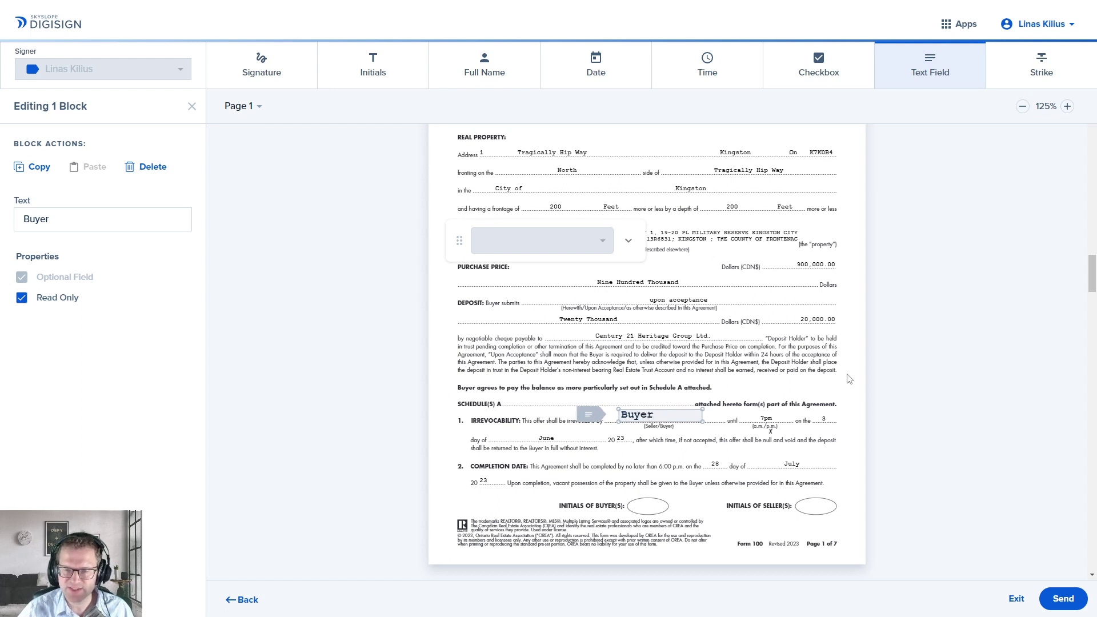
click(806, 385)
click(644, 417)
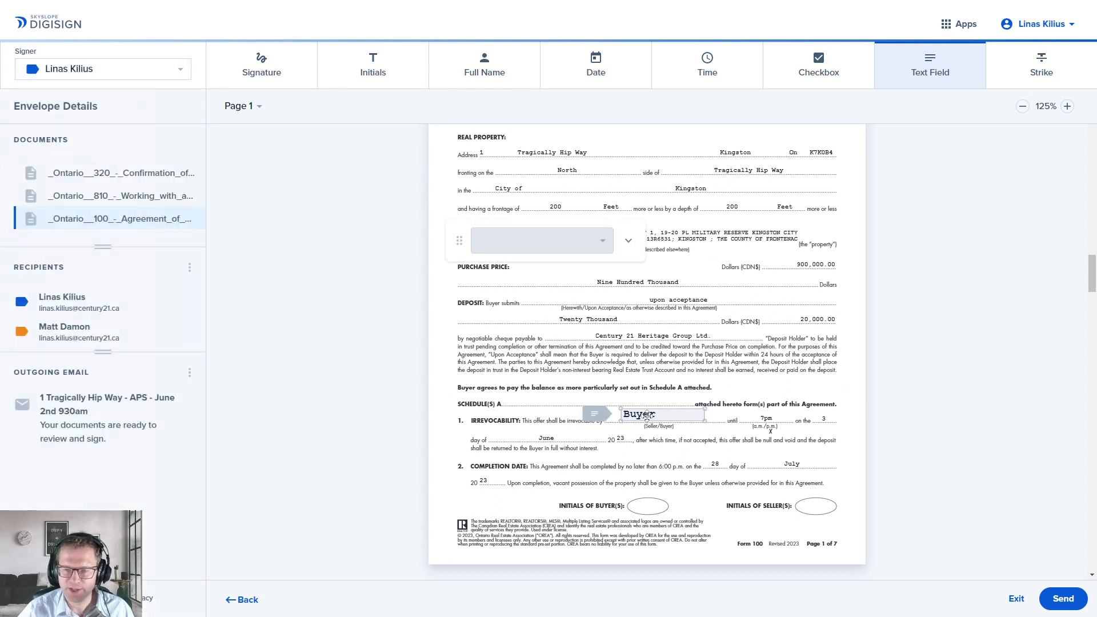
drag(644, 416, 646, 415)
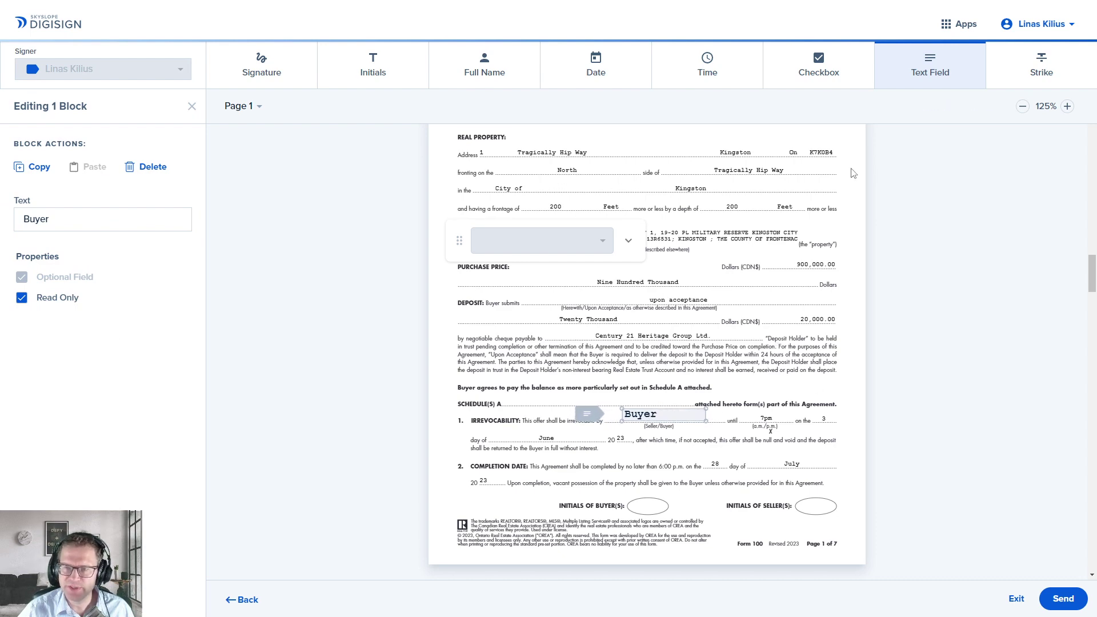
scroll(773, 190, down, 20)
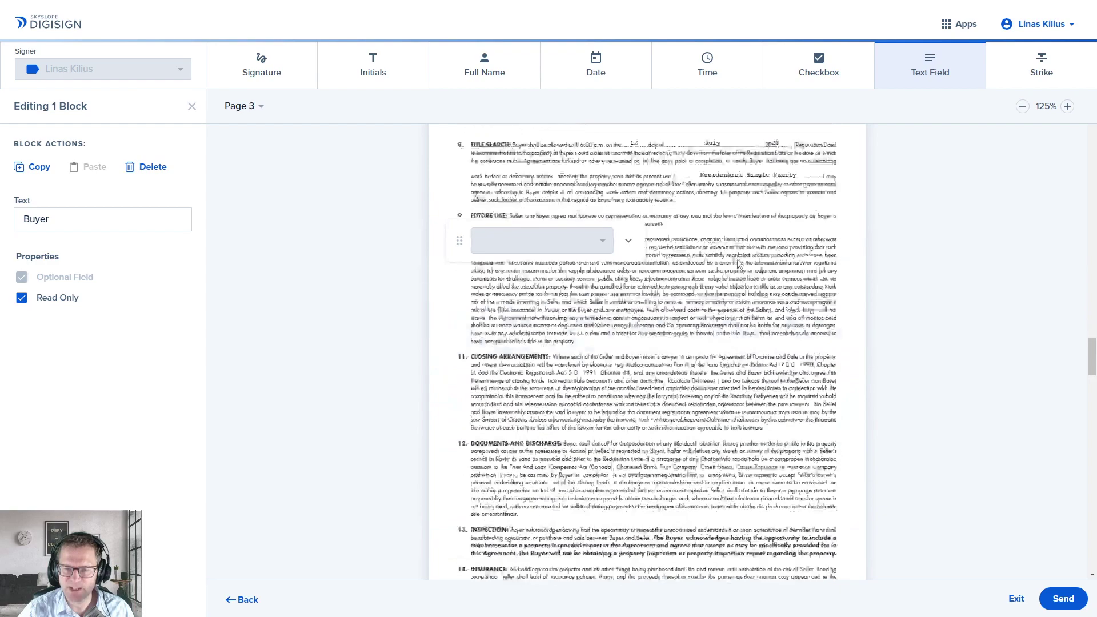
scroll(738, 261, down, 20)
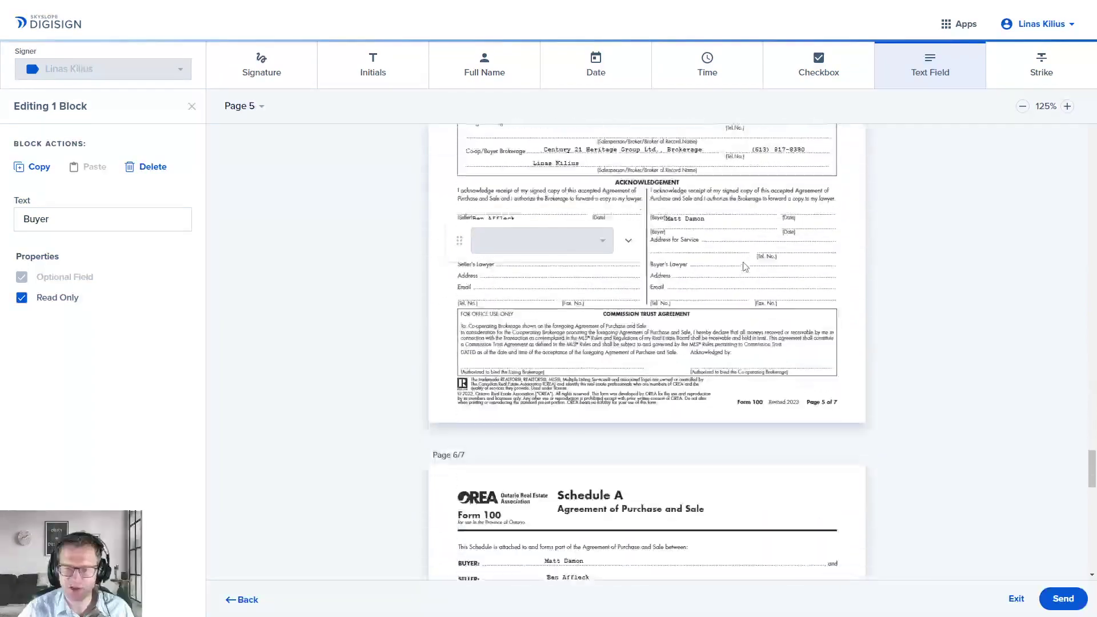
scroll(746, 268, down, 2)
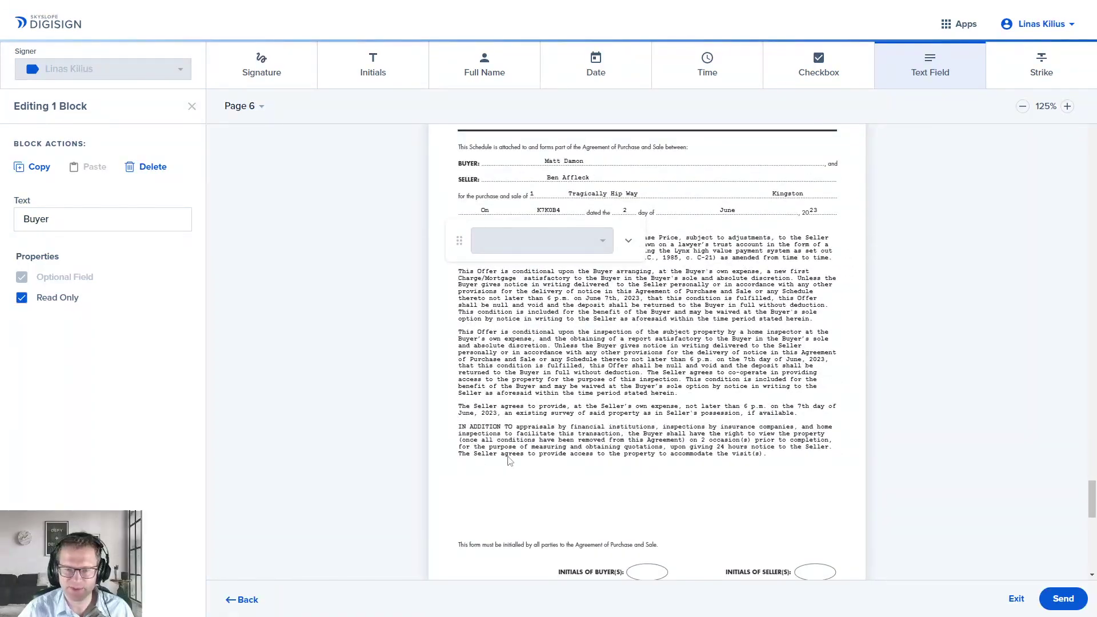
click(931, 78)
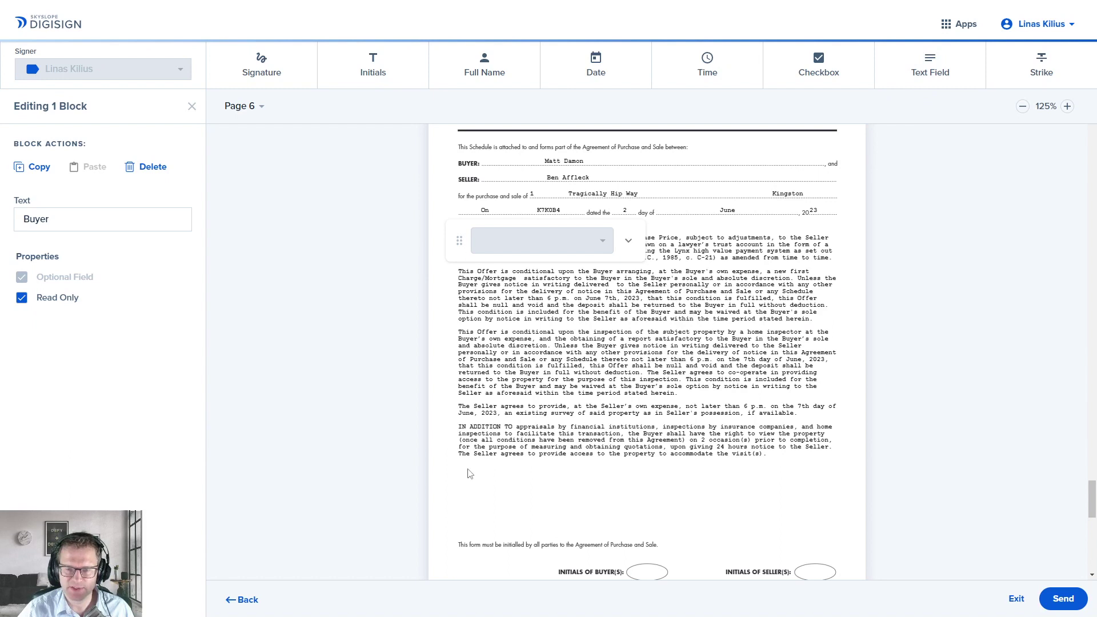
drag(469, 473, 833, 532)
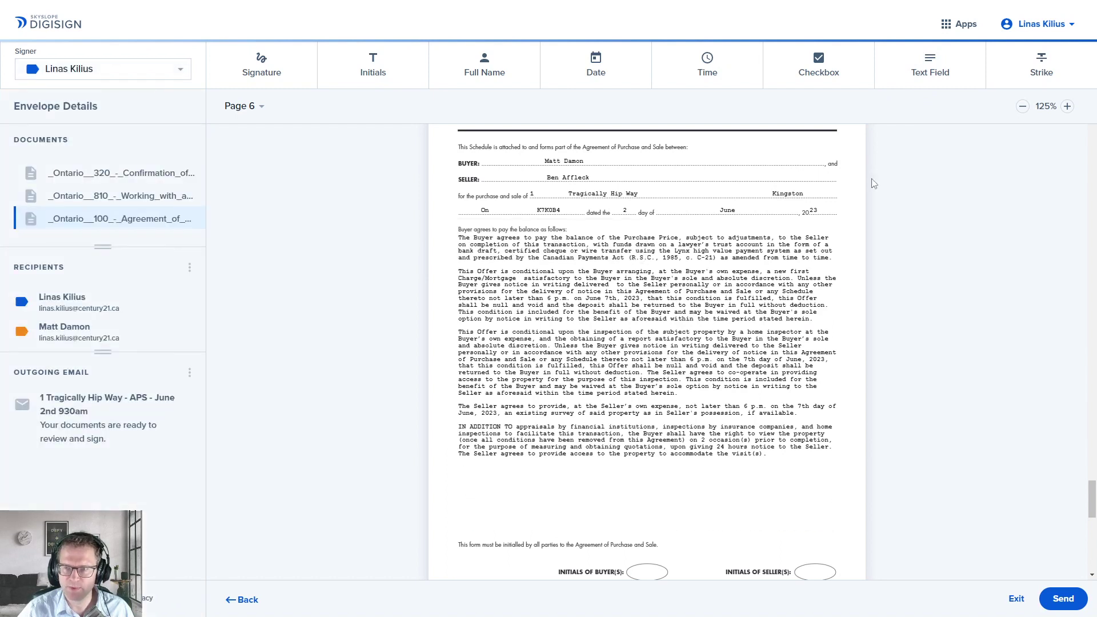
click(917, 86)
click(477, 474)
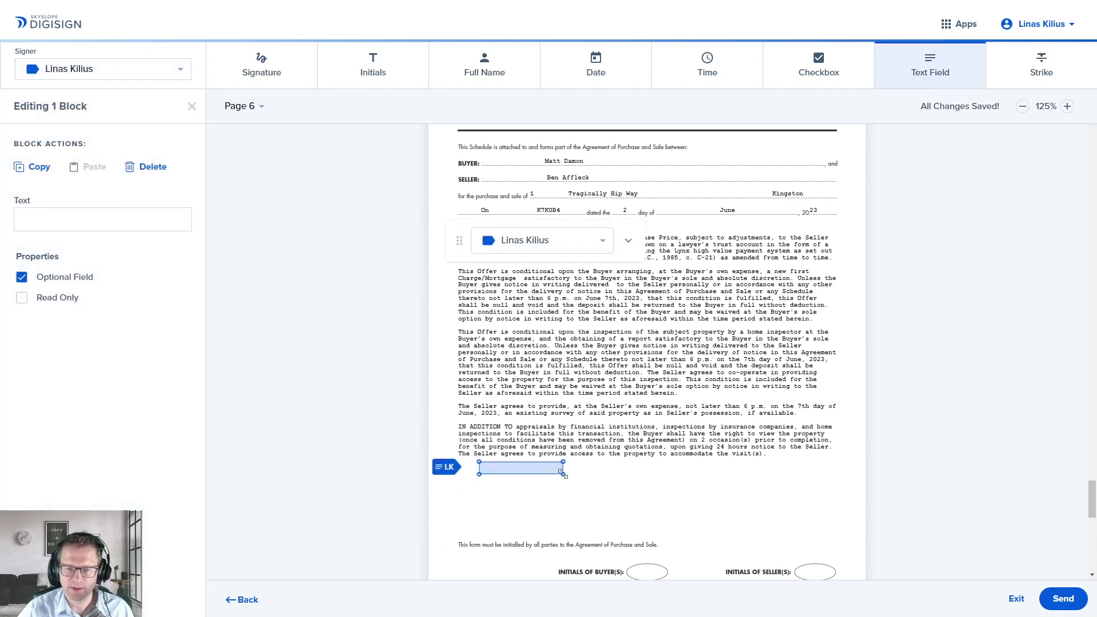
drag(561, 472, 843, 528)
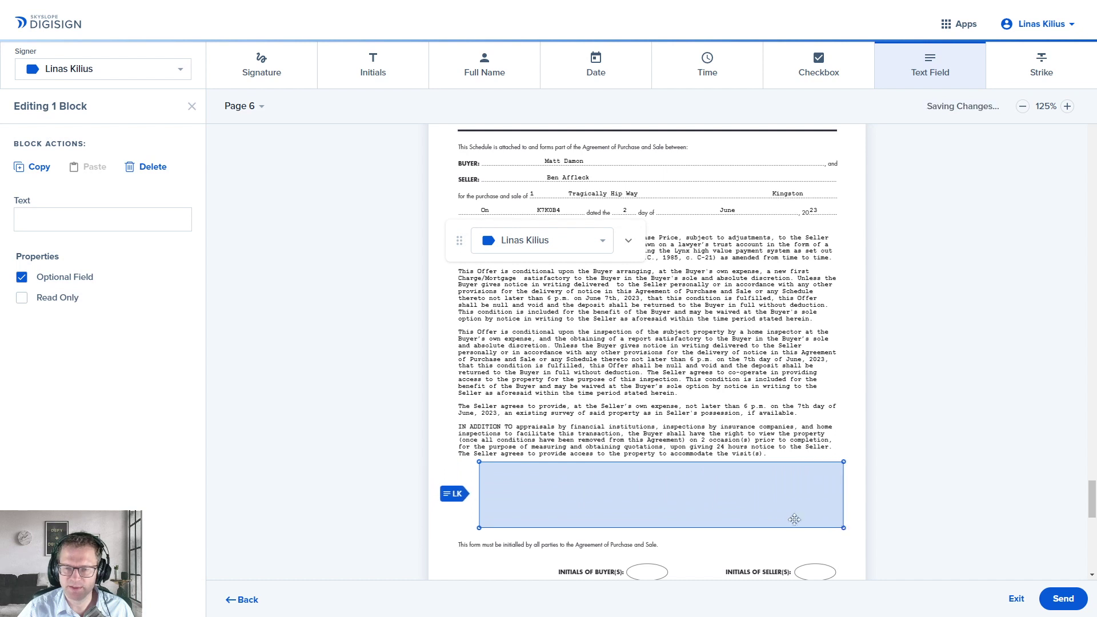
click(102, 222)
text(asdasd asda das d)
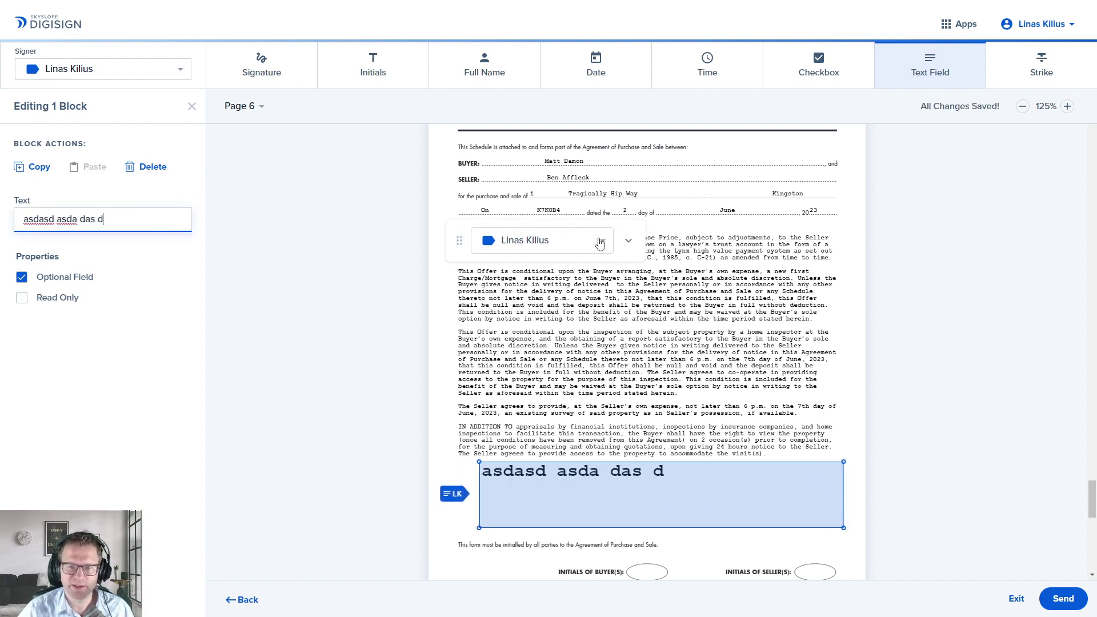
click(22, 298)
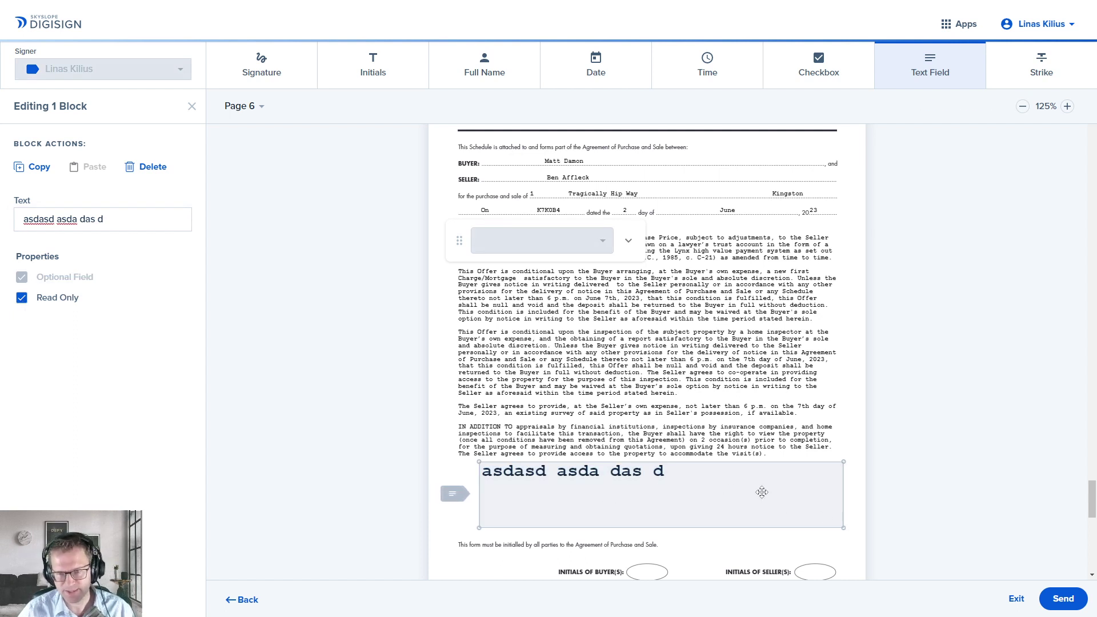
key(Delete)
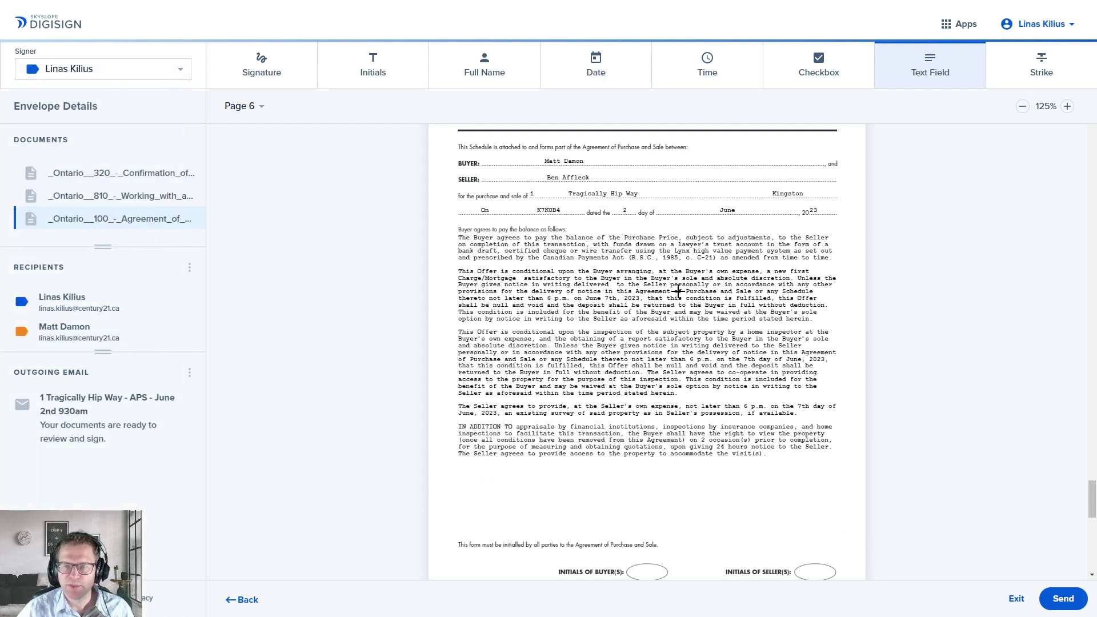
Step: Draw a red strike line through the mortgage financing condition paragraph on page 6
click(1035, 68)
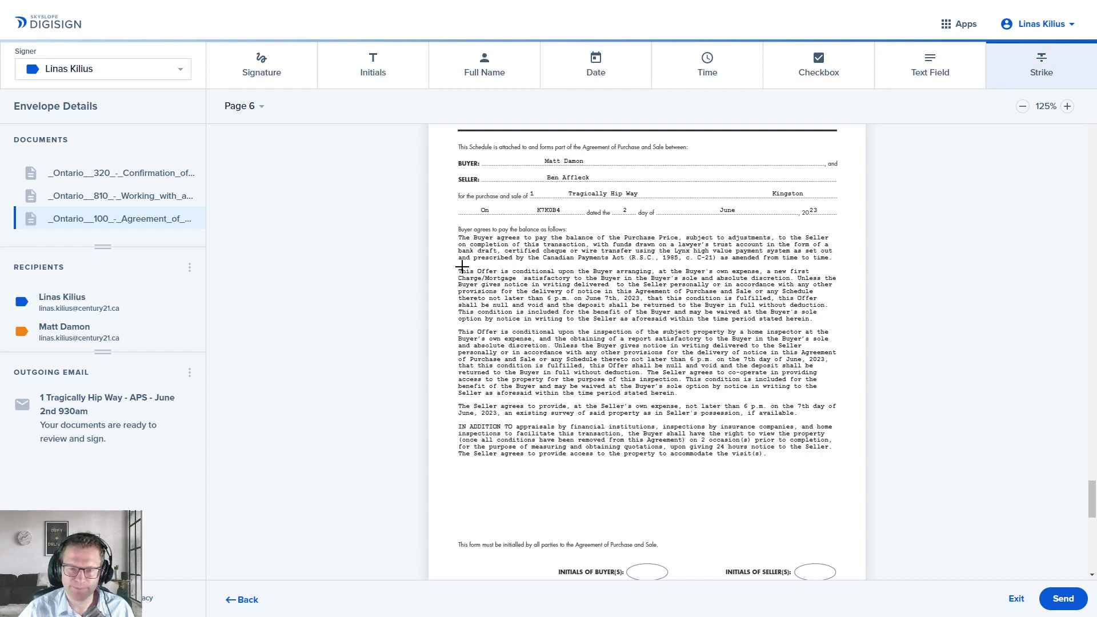
drag(456, 268, 831, 321)
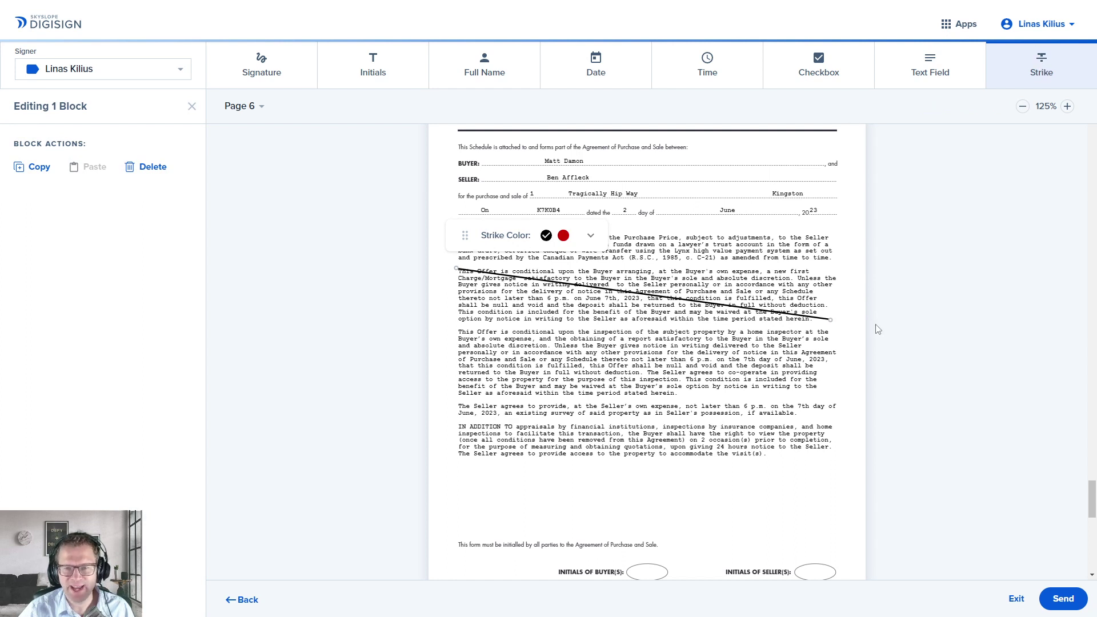
click(564, 236)
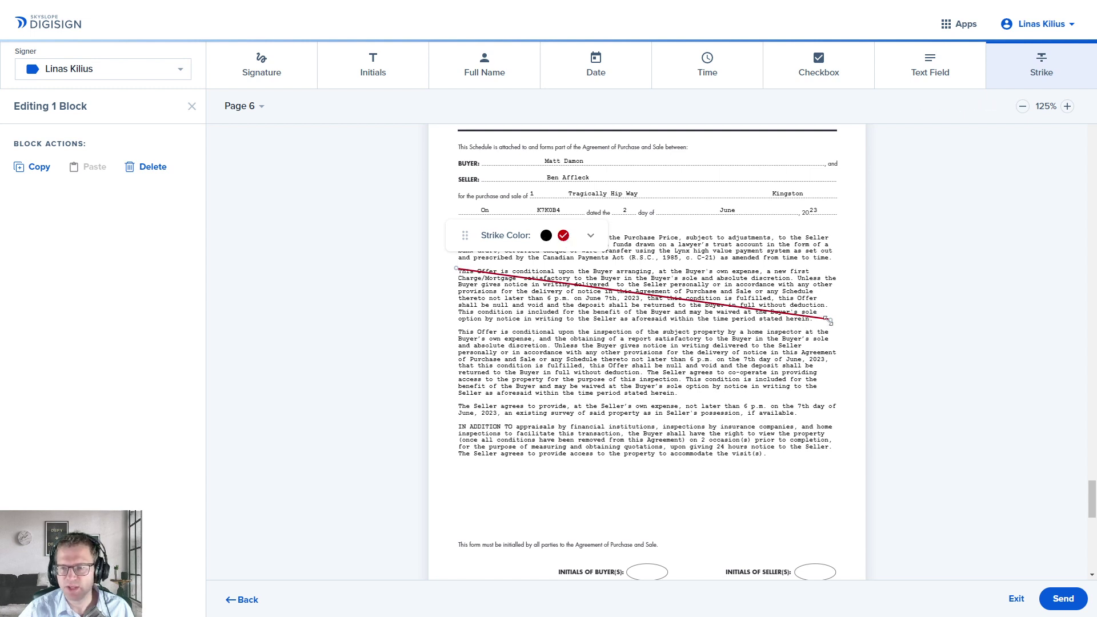
drag(830, 321, 829, 320)
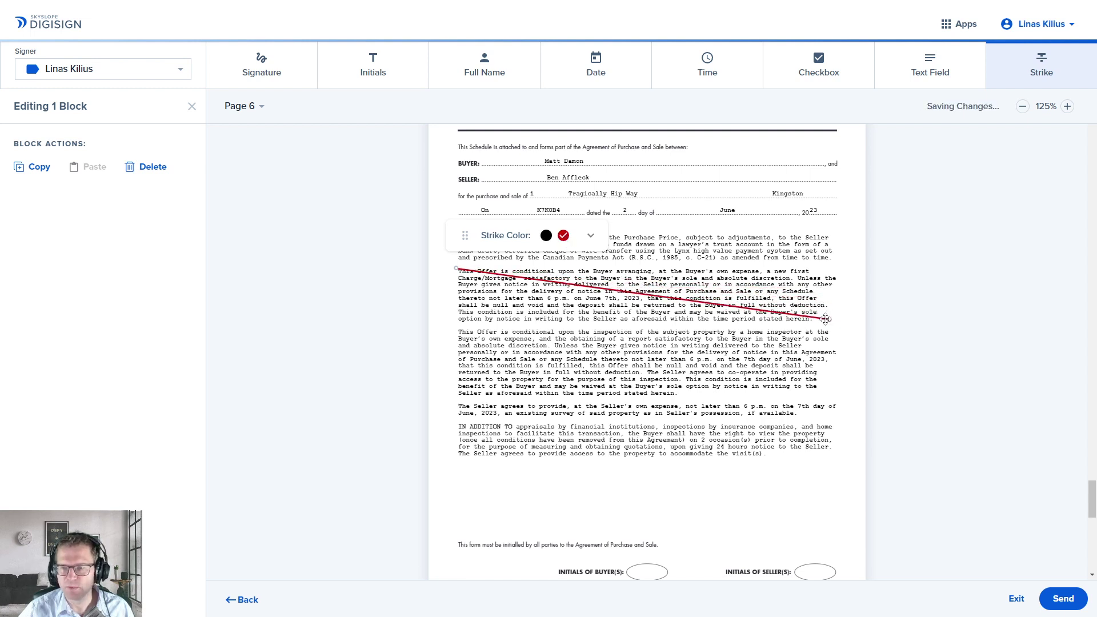
drag(760, 316, 762, 314)
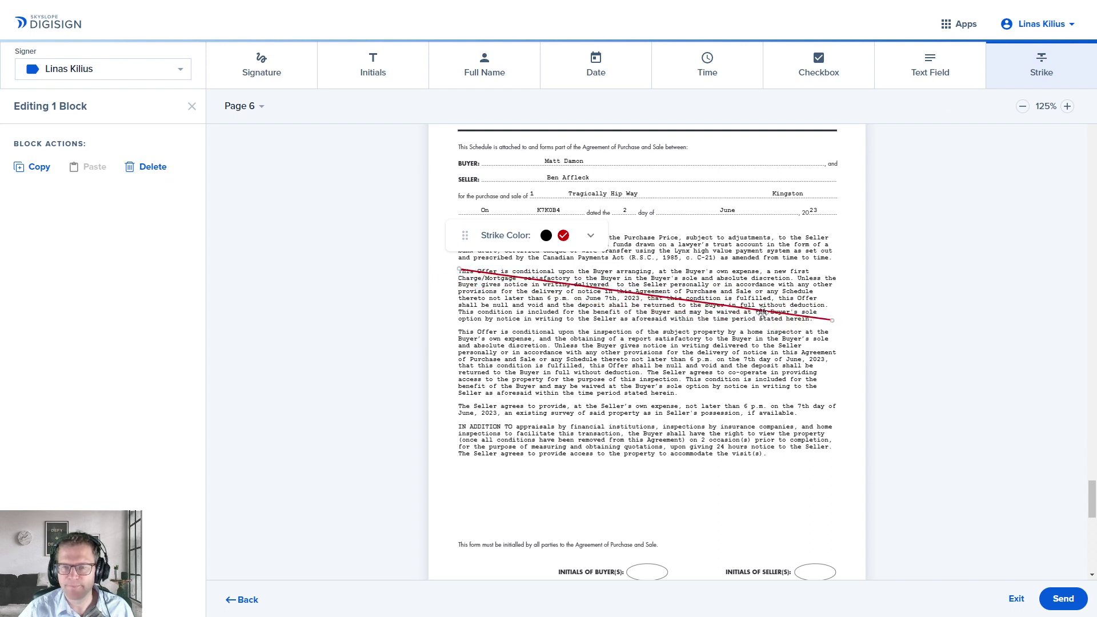
click(366, 65)
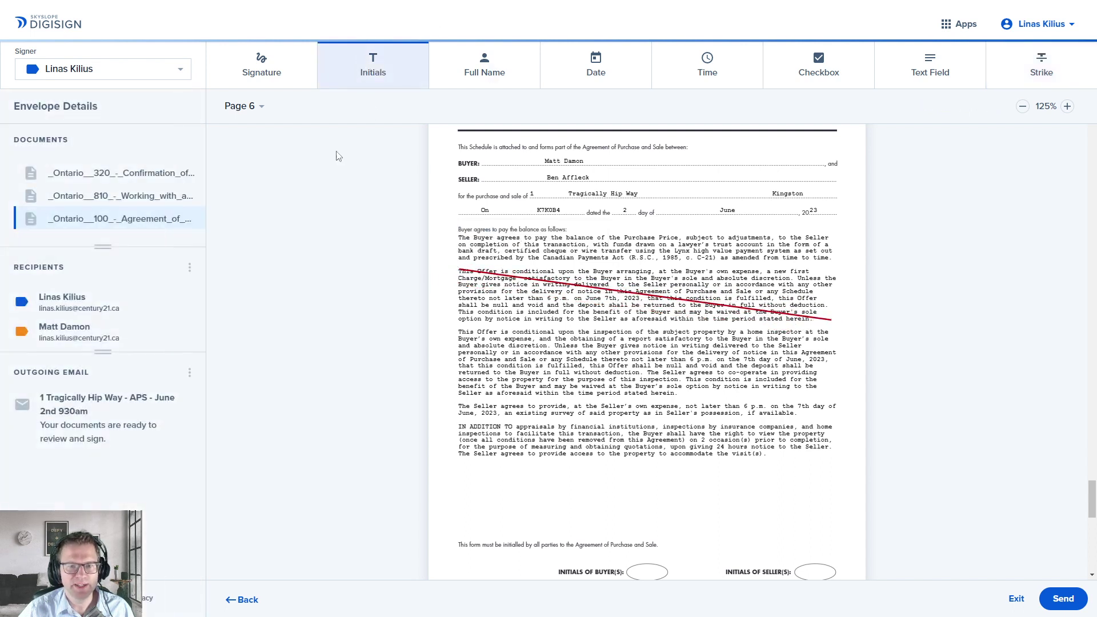
Step: As the buyer, add initials beside the struck paragraph and in the page 6 and 7 buyer circles
click(134, 77)
click(100, 93)
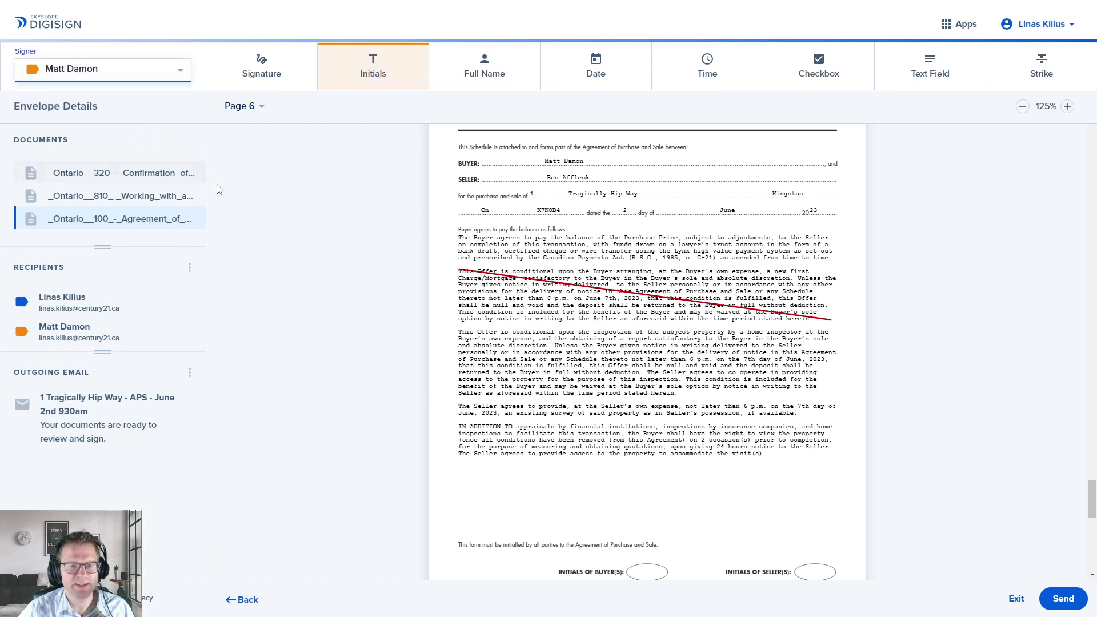
click(433, 284)
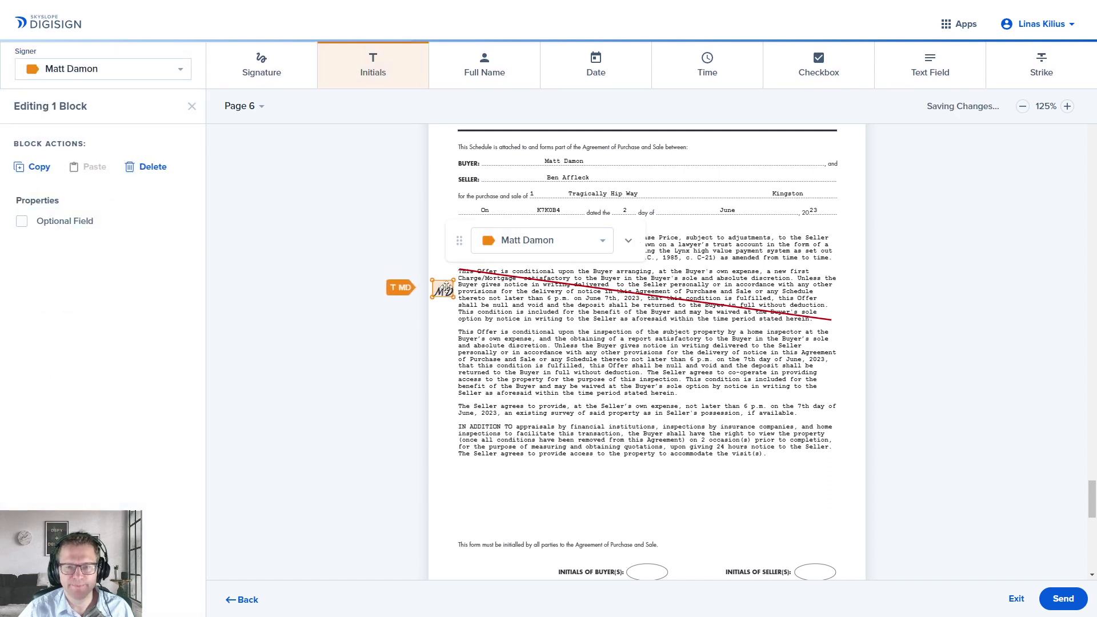
scroll(625, 343, down, 1)
click(643, 502)
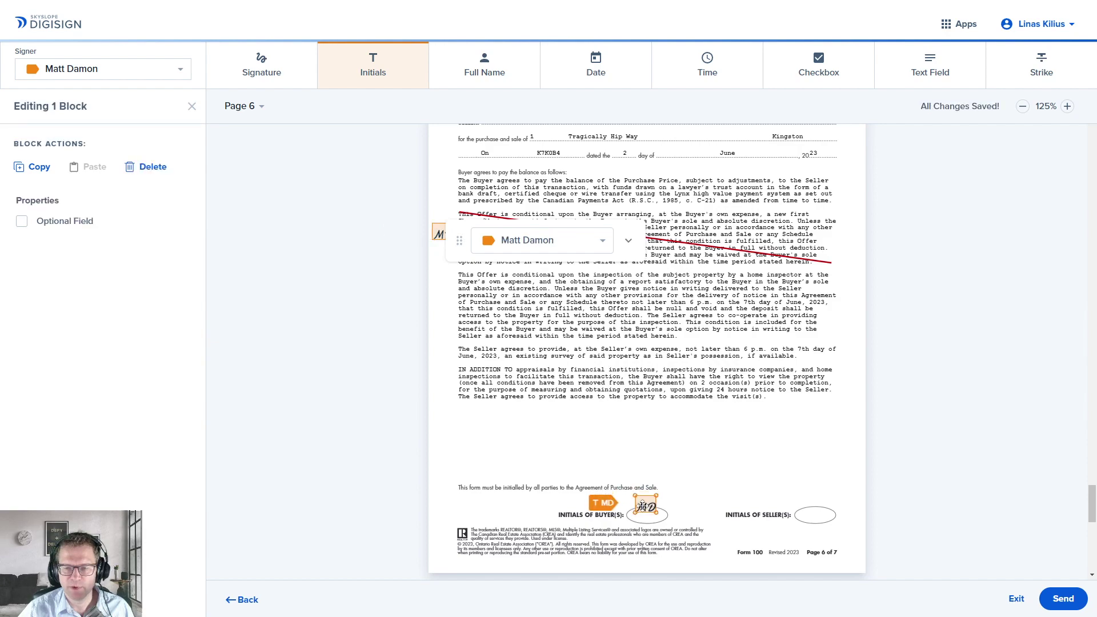
drag(645, 505, 649, 517)
scroll(652, 492, down, 10)
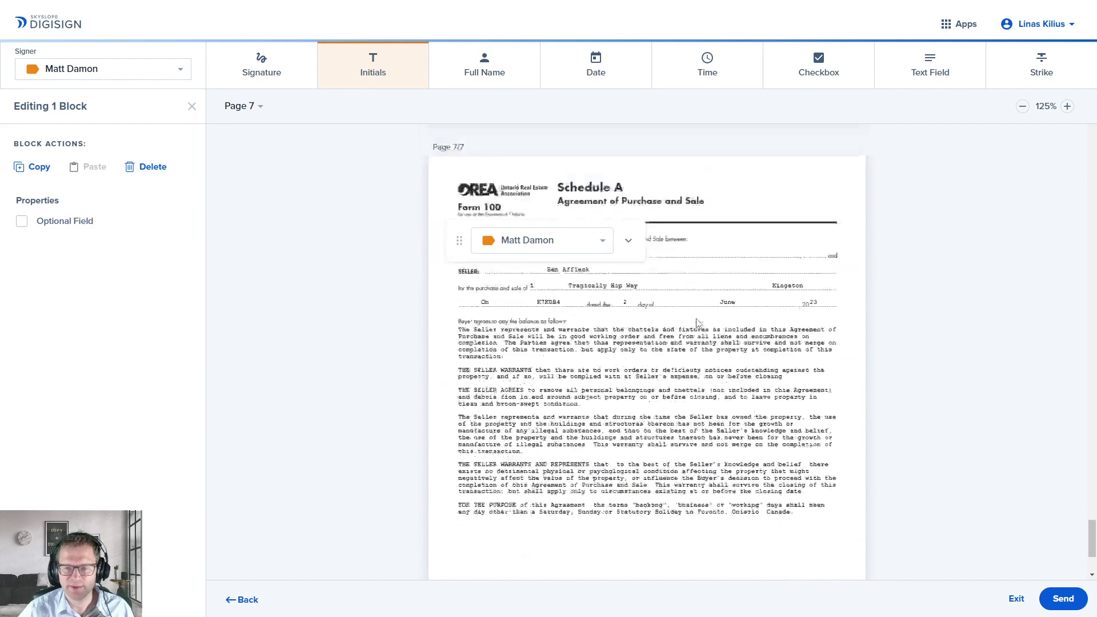
click(639, 495)
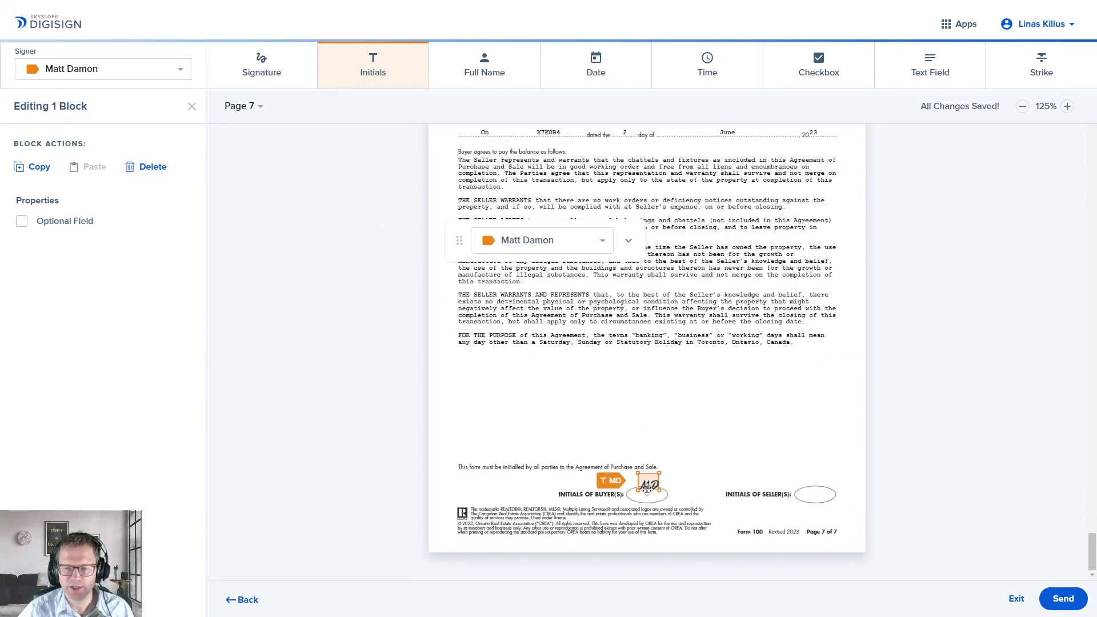
scroll(687, 340, up, 9)
scroll(687, 340, up, 10)
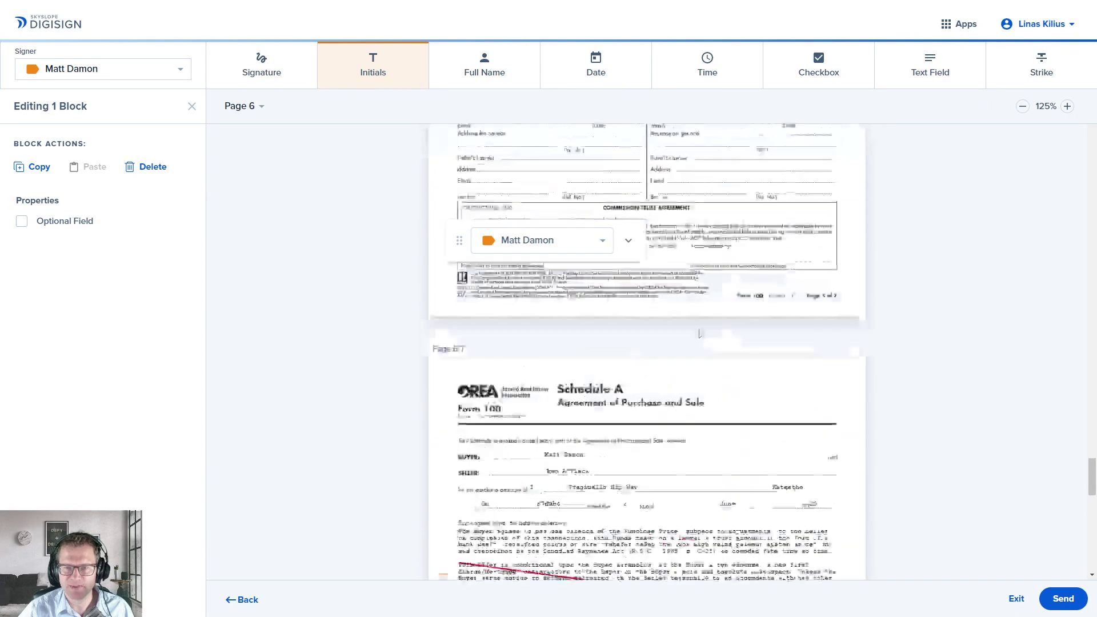
Step: Place the buyer's signature on page 5's Buyer line and a date field beside it
click(262, 66)
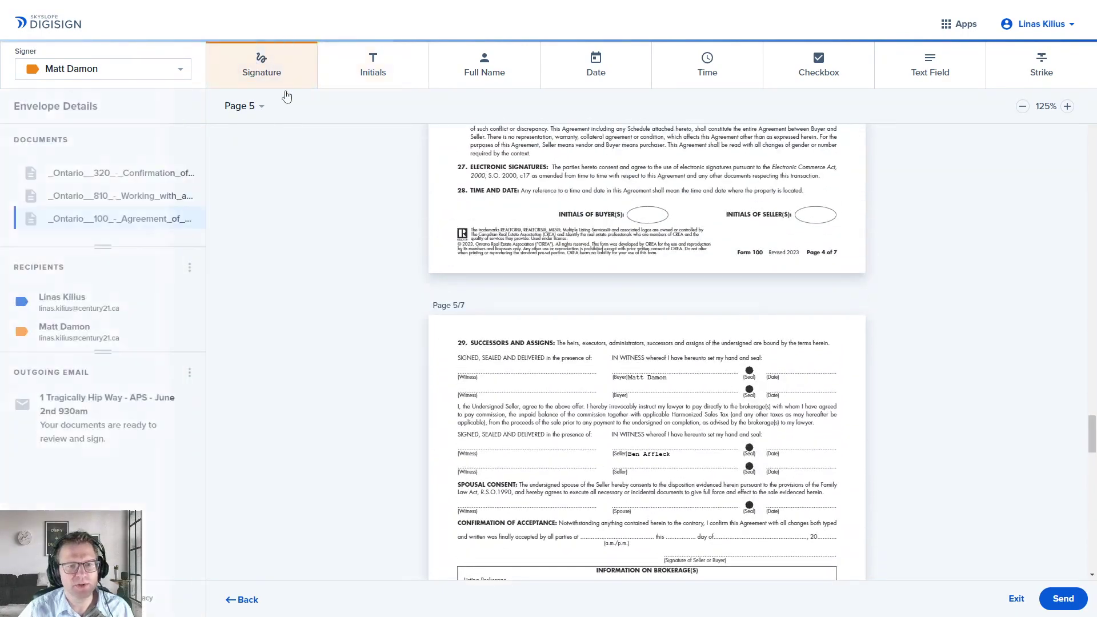
click(615, 362)
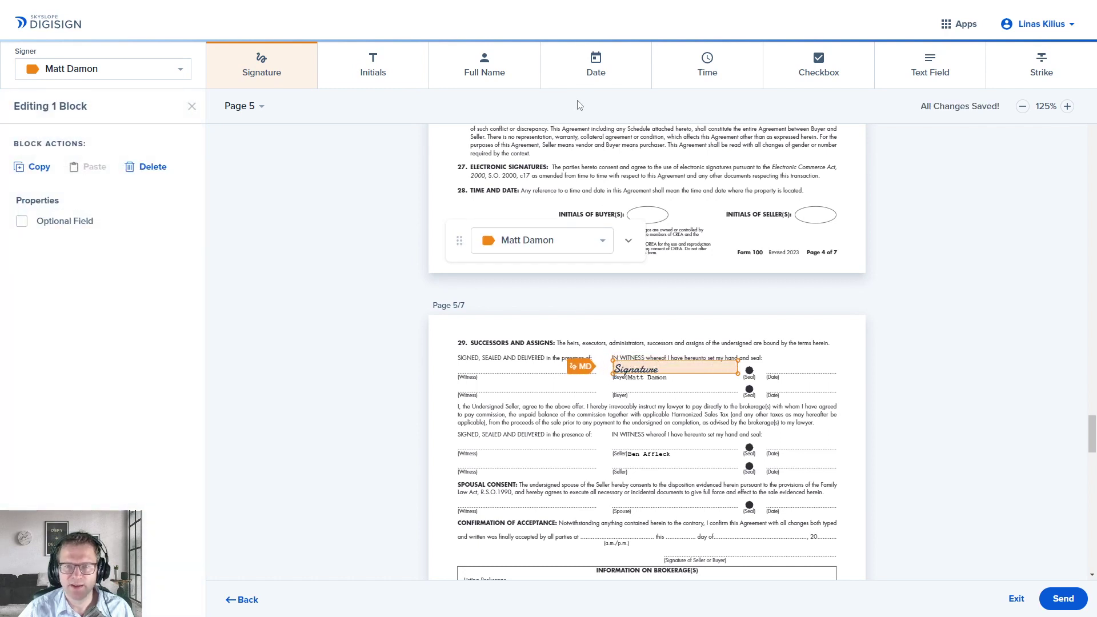
click(596, 66)
click(771, 363)
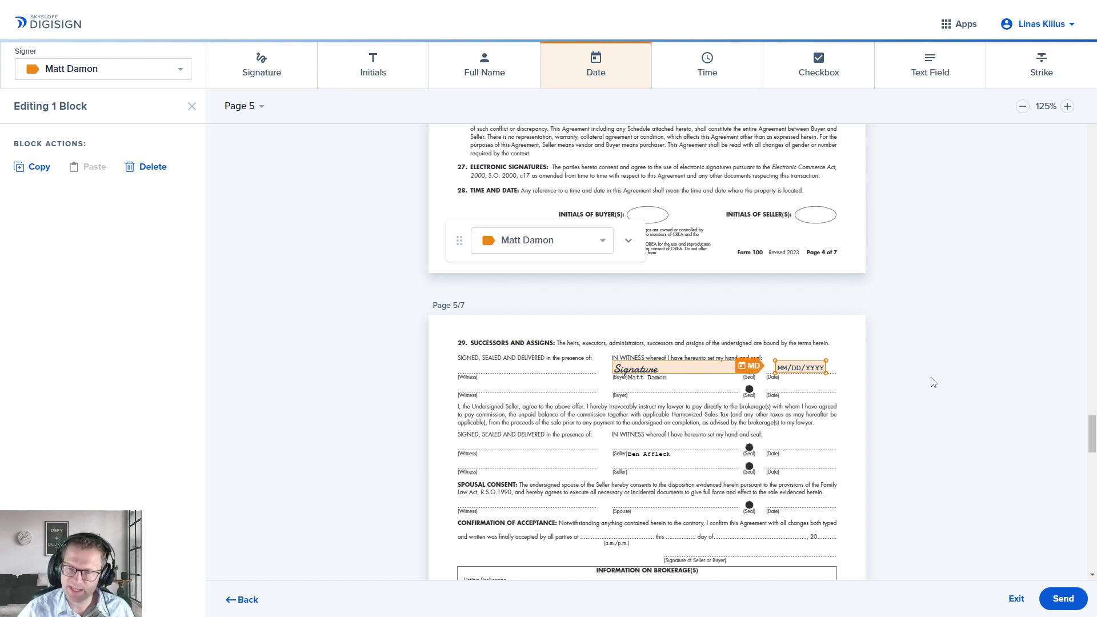
drag(459, 240, 228, 216)
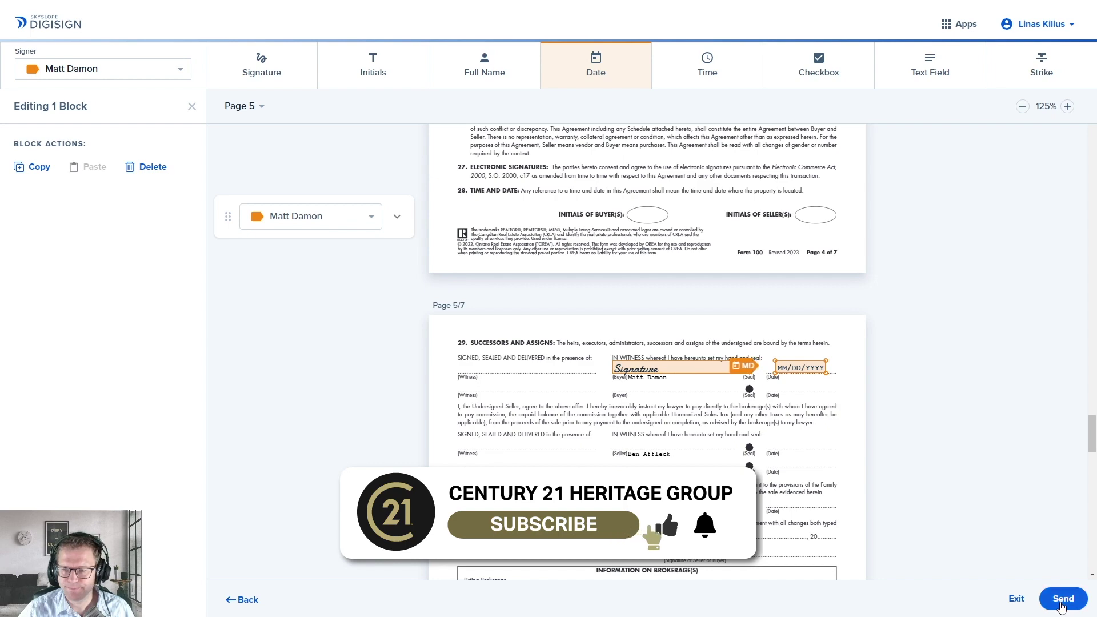
click(1062, 600)
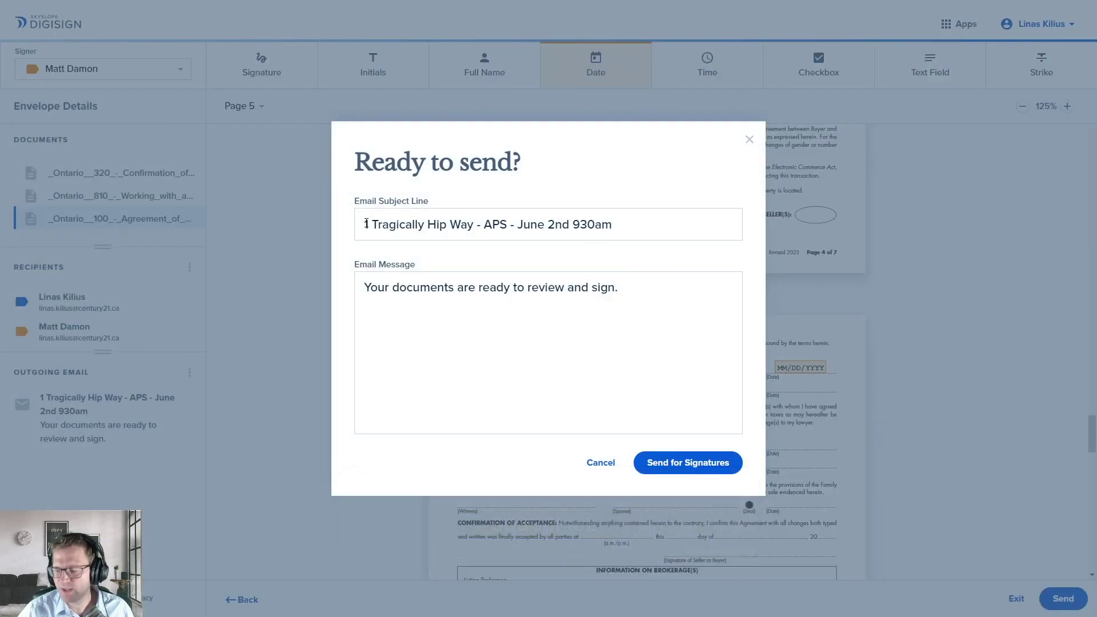
Step: Send the envelope to both signers, keeping the pre-filled email subject and message
drag(651, 225, 364, 224)
click(664, 223)
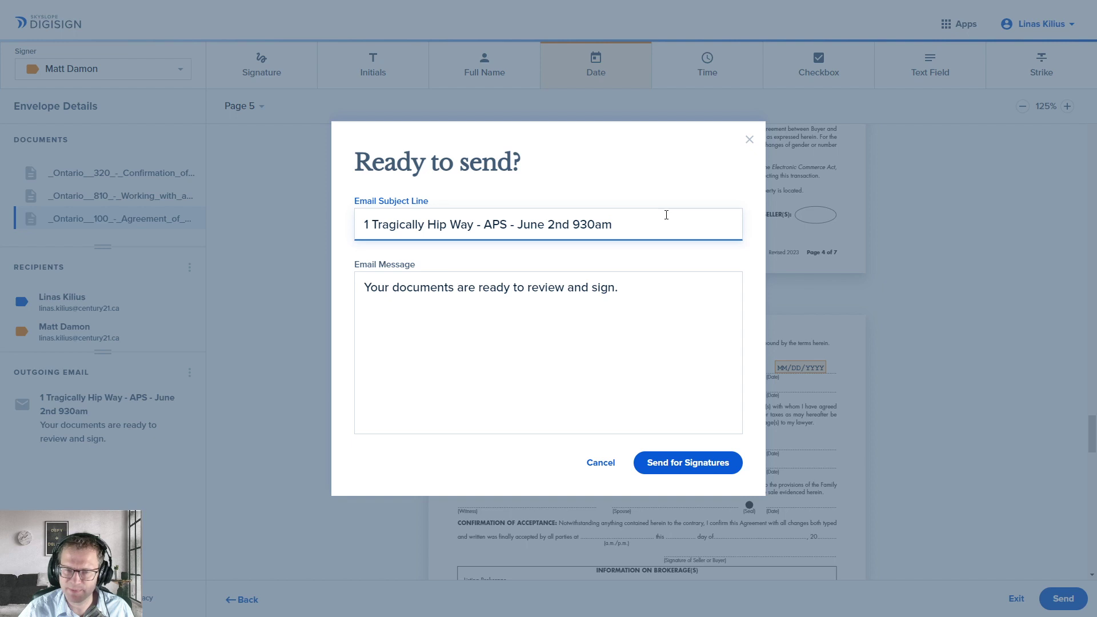
drag(473, 224, 362, 225)
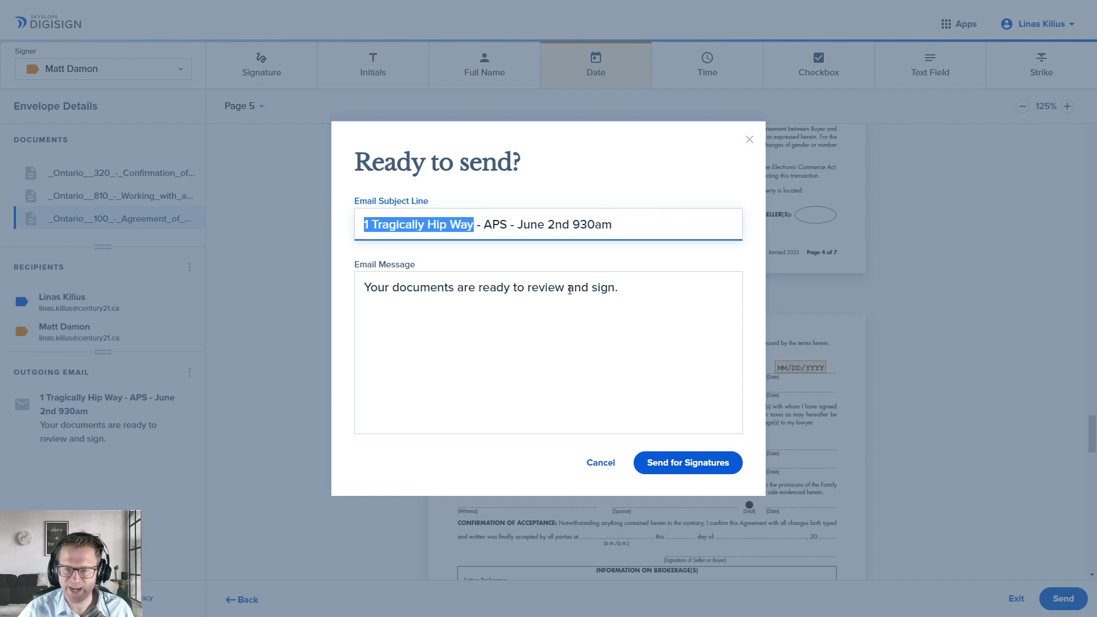
click(642, 295)
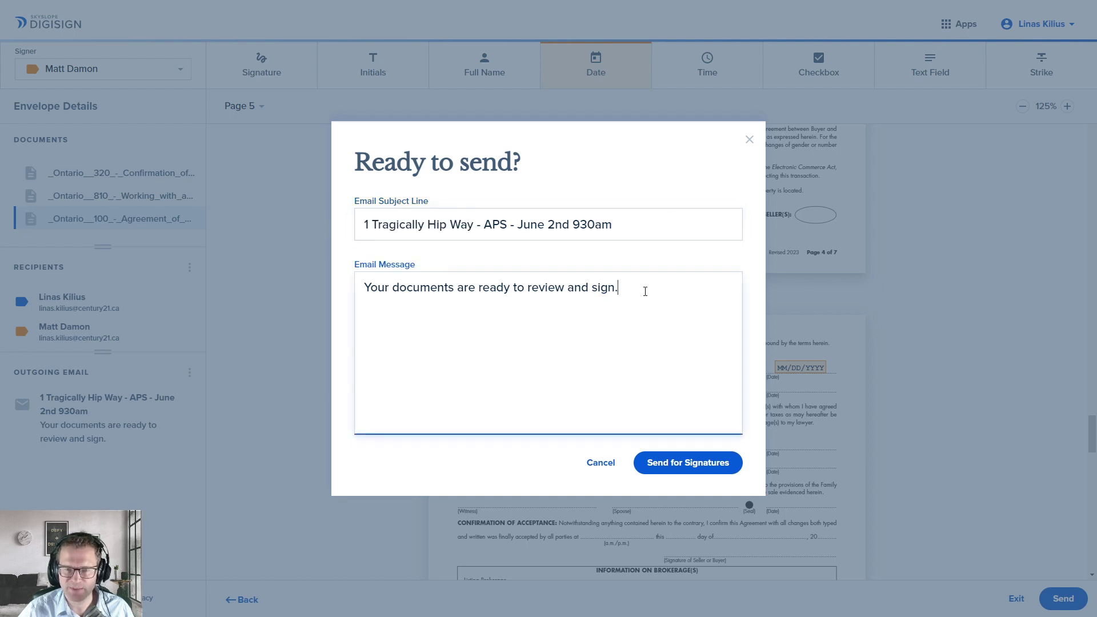
click(701, 469)
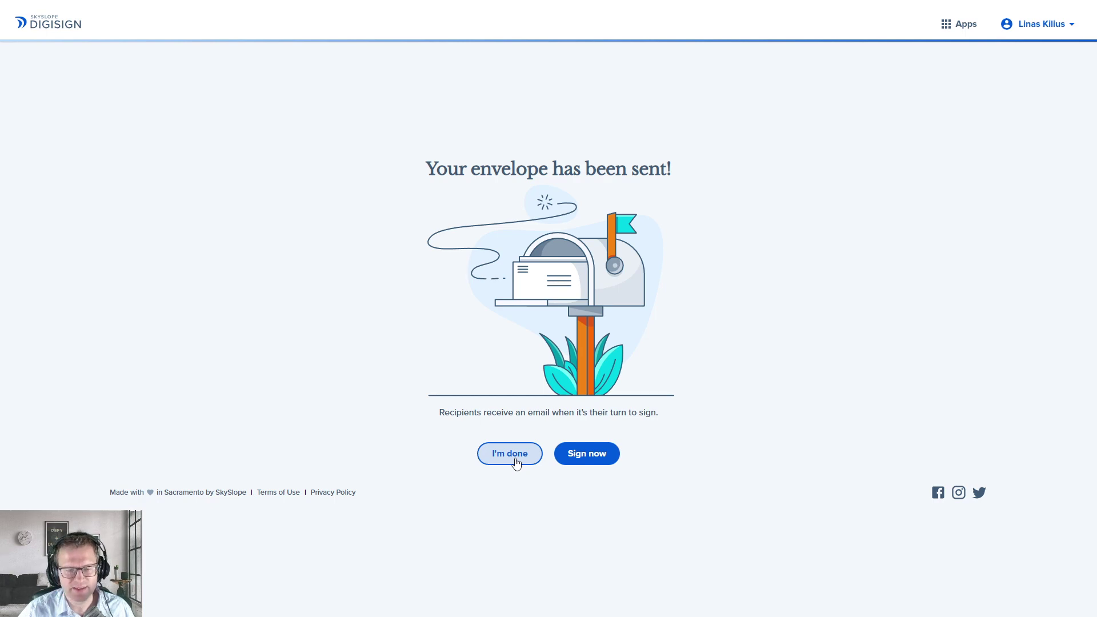
click(515, 462)
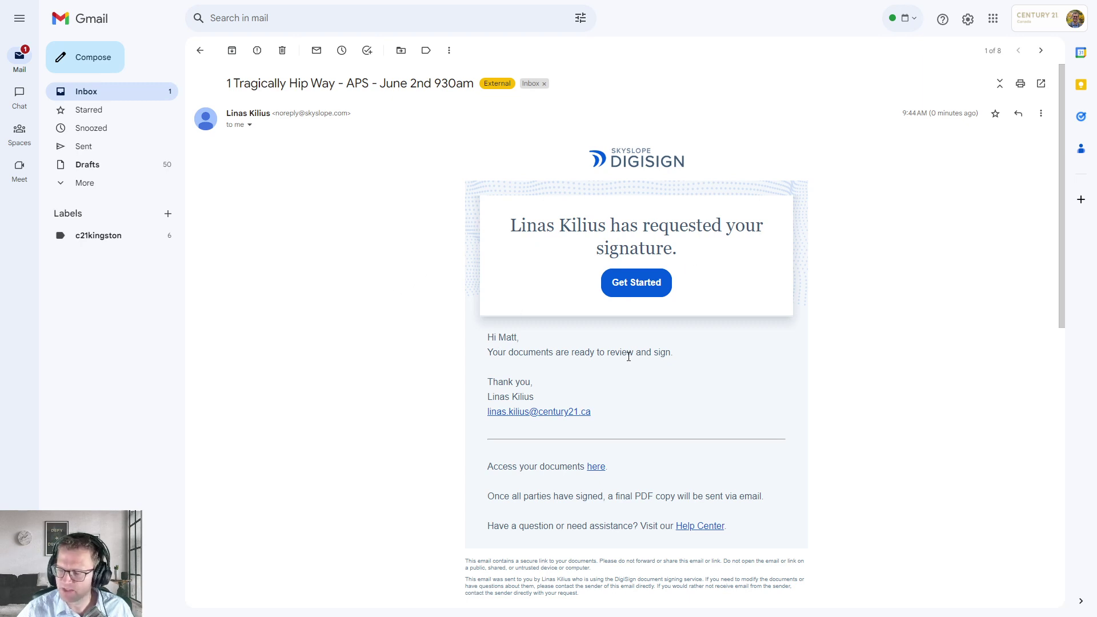
Step: Highlight the subject line and message sentence of the 1 Tragically Hip Way DigiSign request email
drag(239, 84, 482, 85)
drag(487, 353, 666, 356)
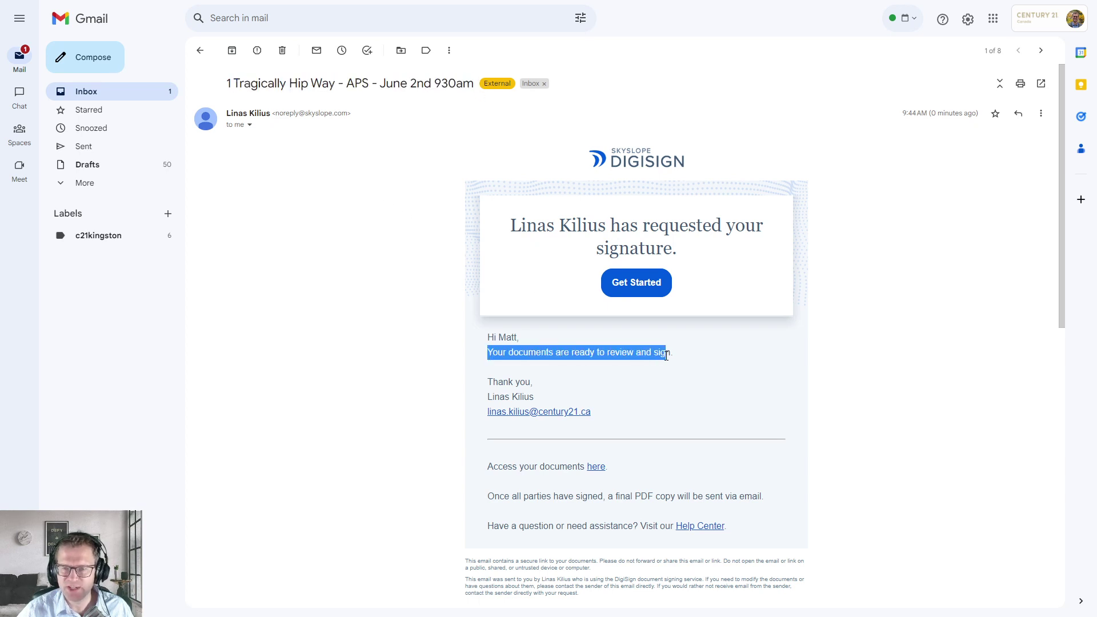
click(749, 326)
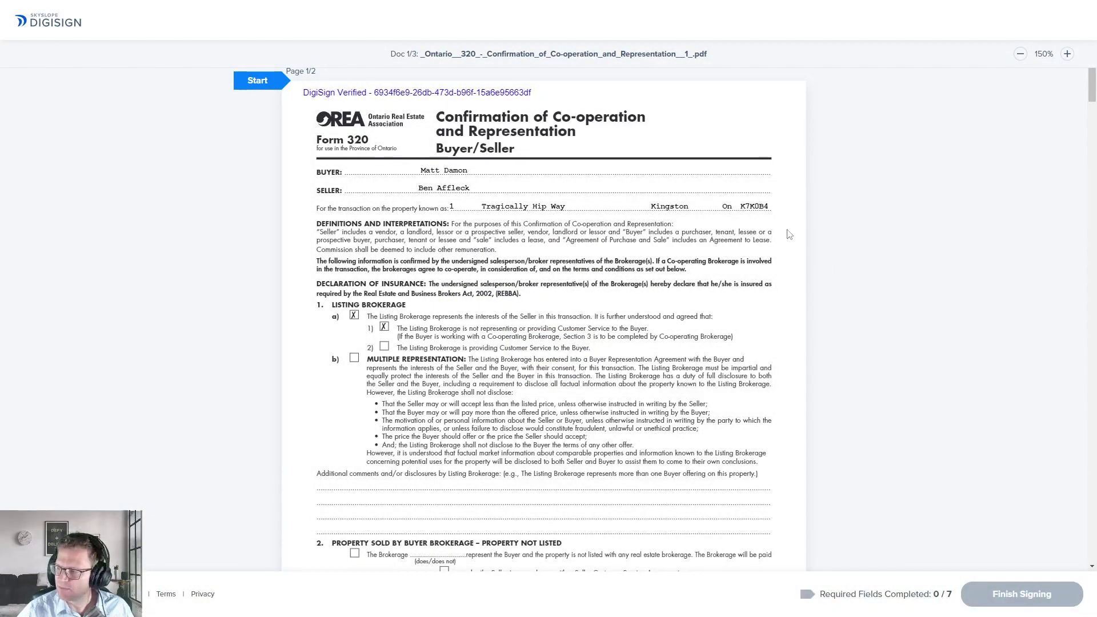
Step: Adopt the first typed signature style for the buyer and sign the first required field
click(257, 83)
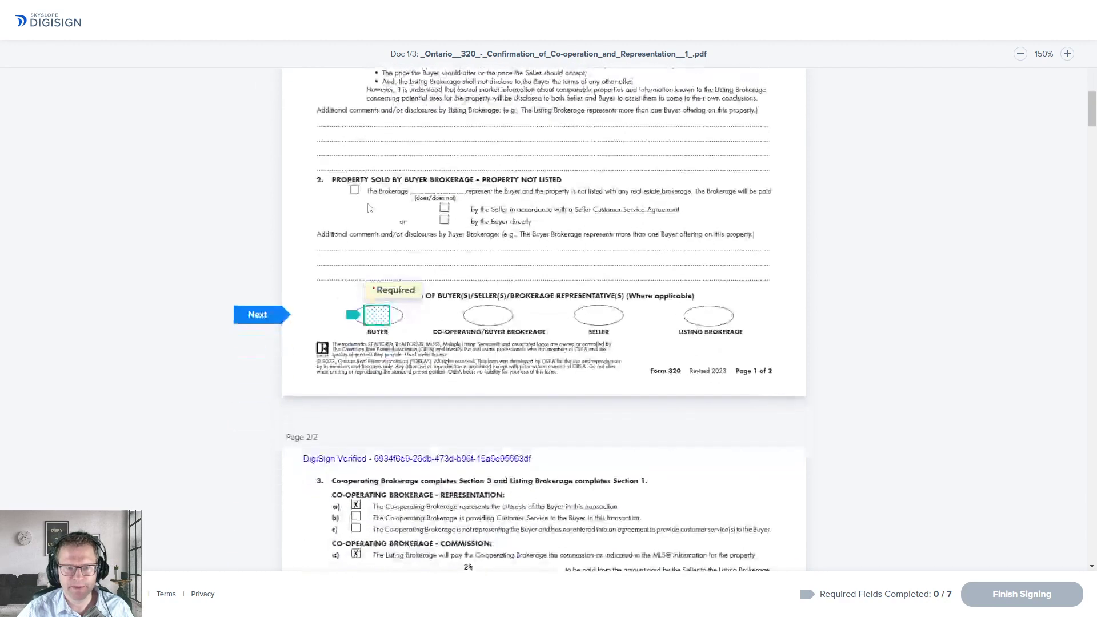
click(381, 322)
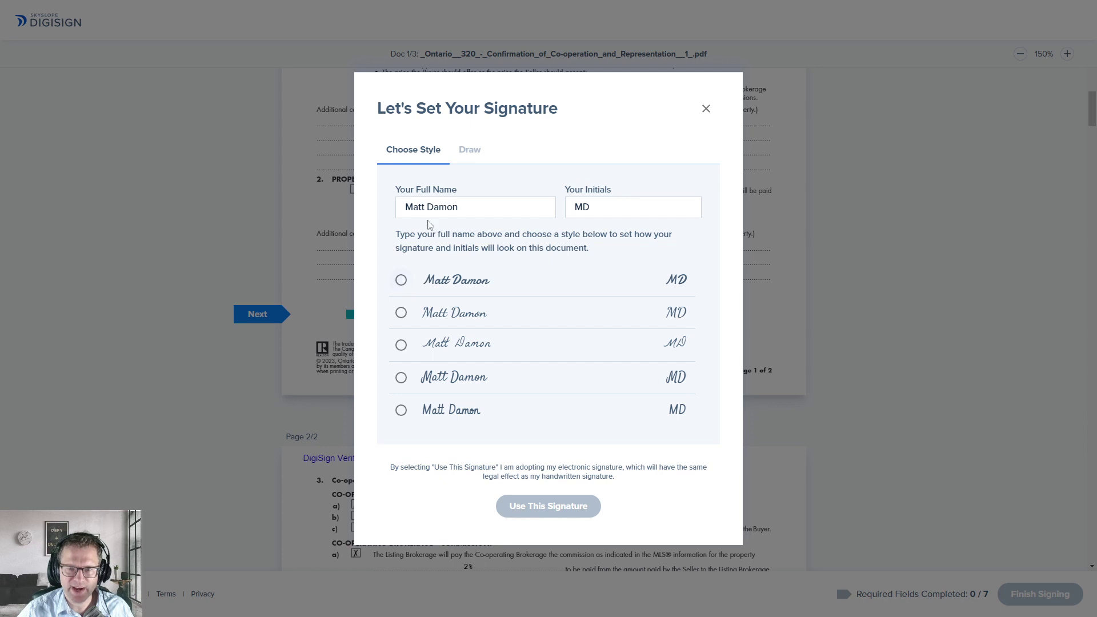
click(470, 150)
click(422, 150)
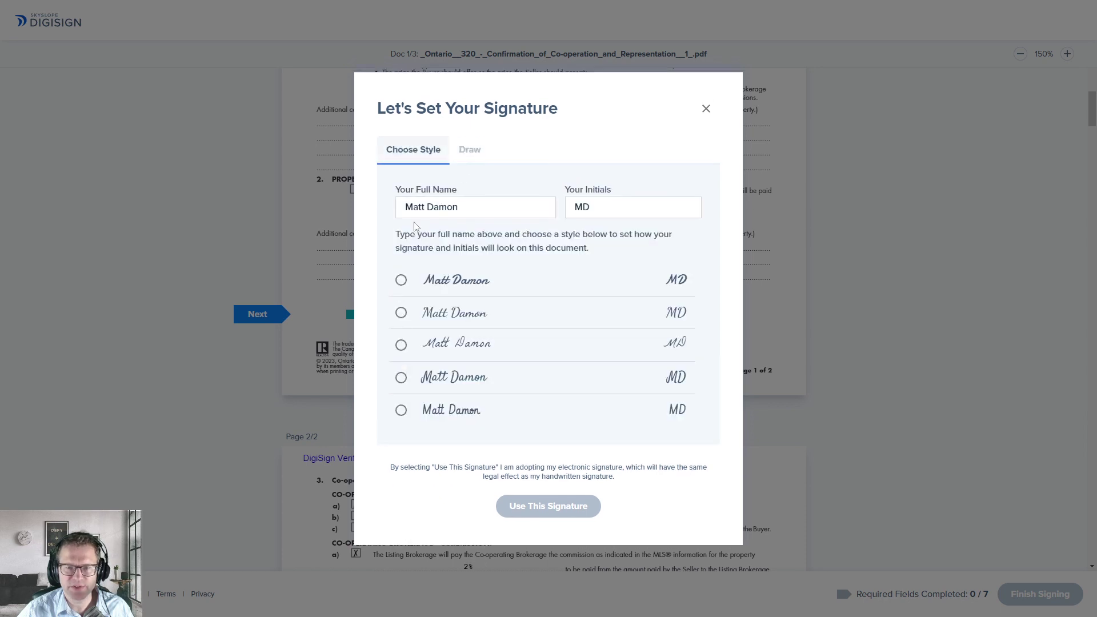
click(401, 280)
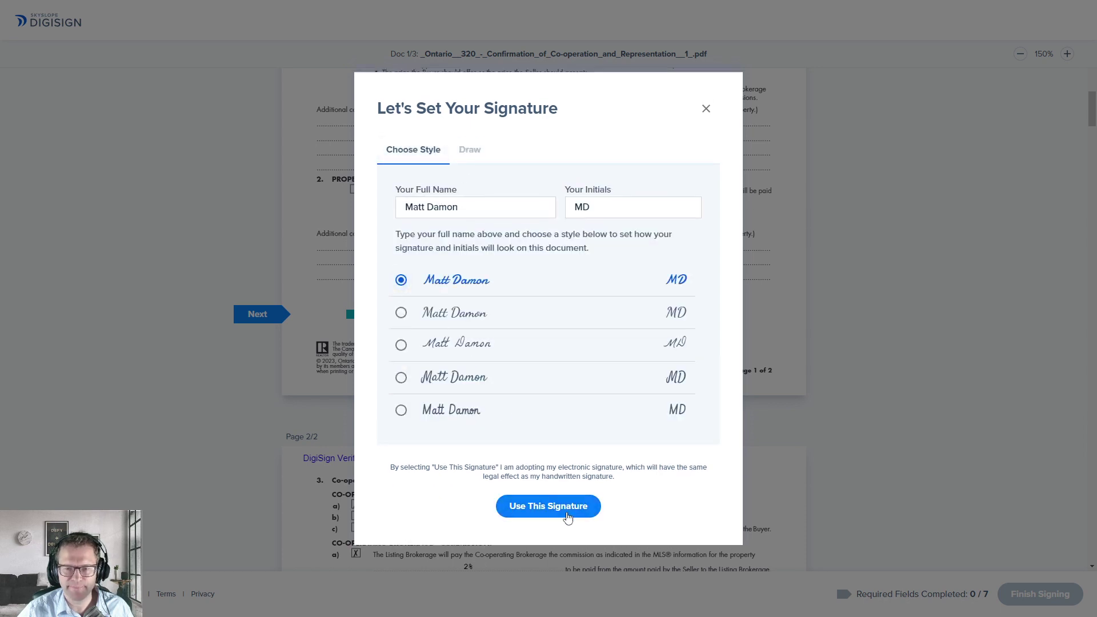
click(548, 506)
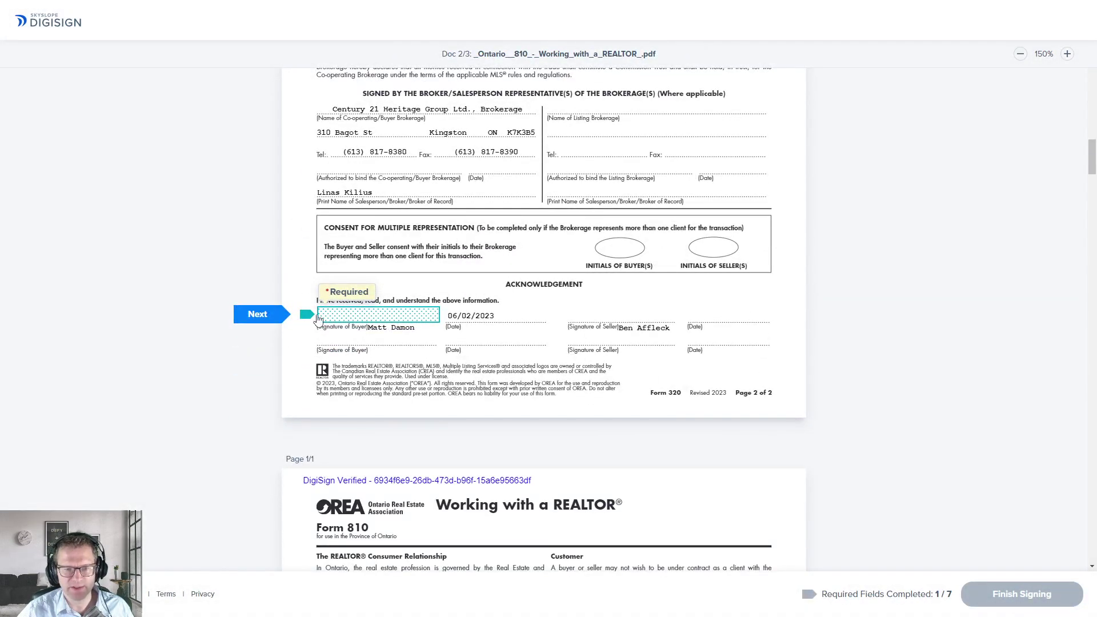
Step: Sign Form 320, Form 810 and the purchase agreement, initial Schedule A and pages 6–7, then finish signing
click(360, 318)
click(564, 315)
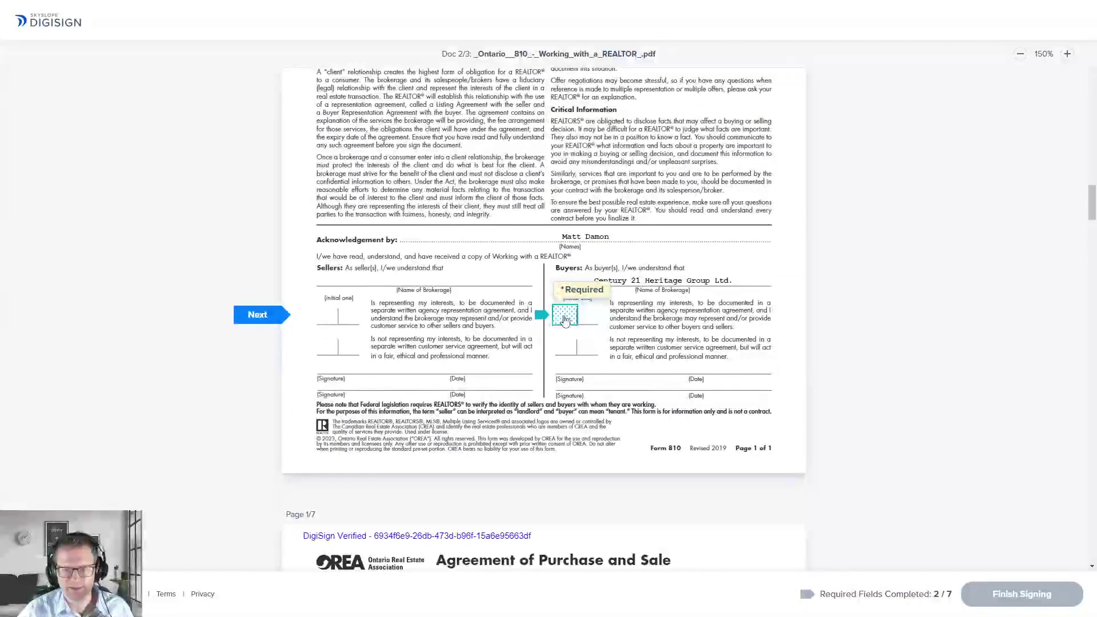
click(553, 319)
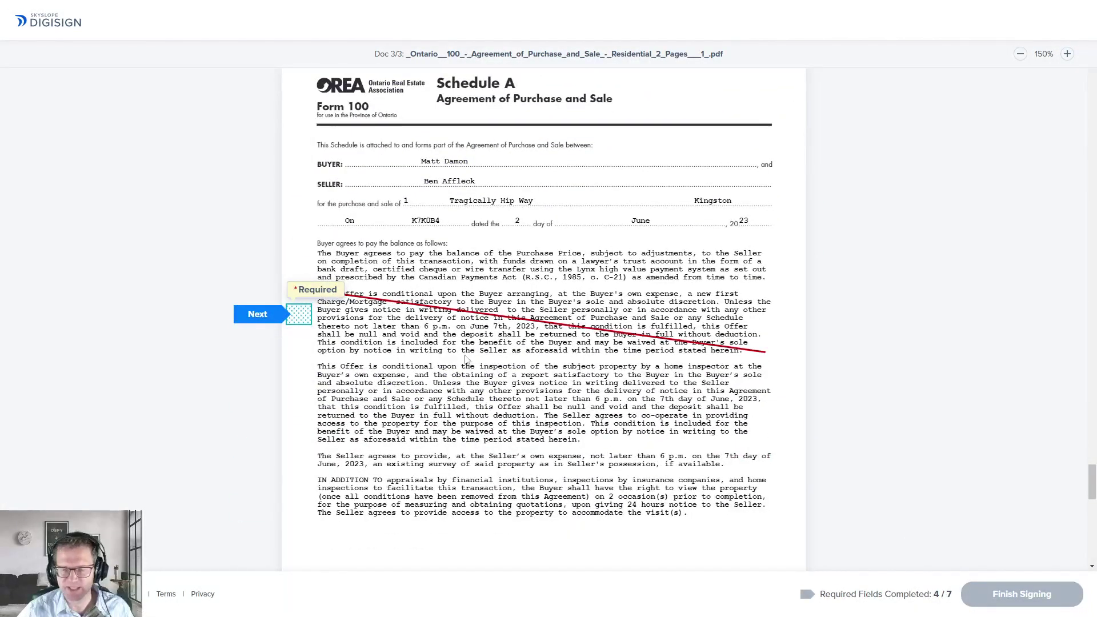
click(300, 315)
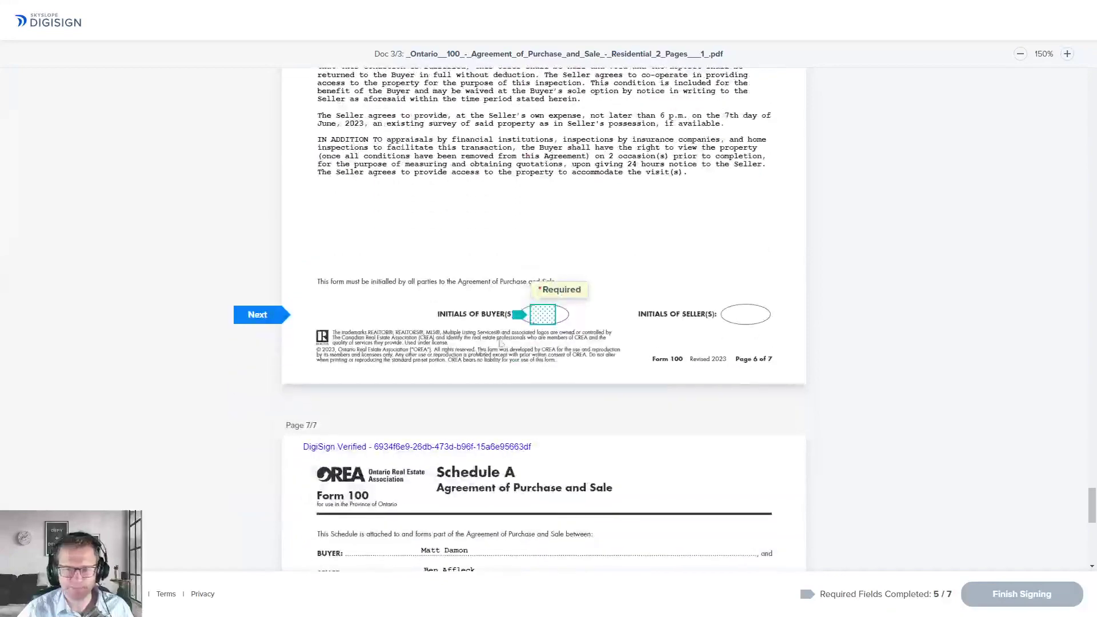
click(540, 321)
click(543, 475)
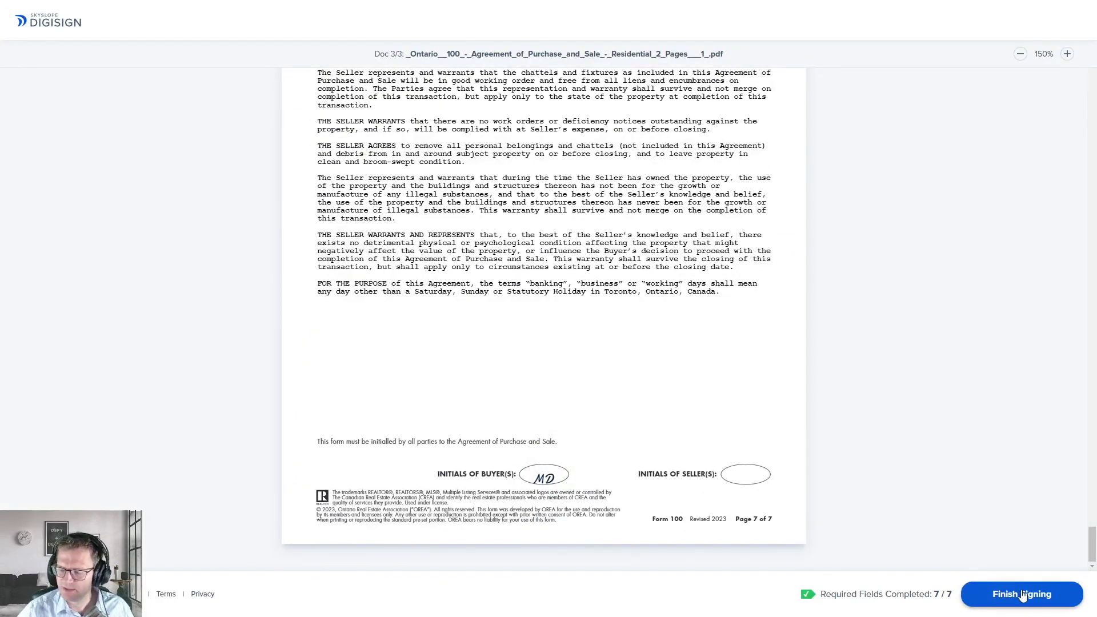
click(1022, 594)
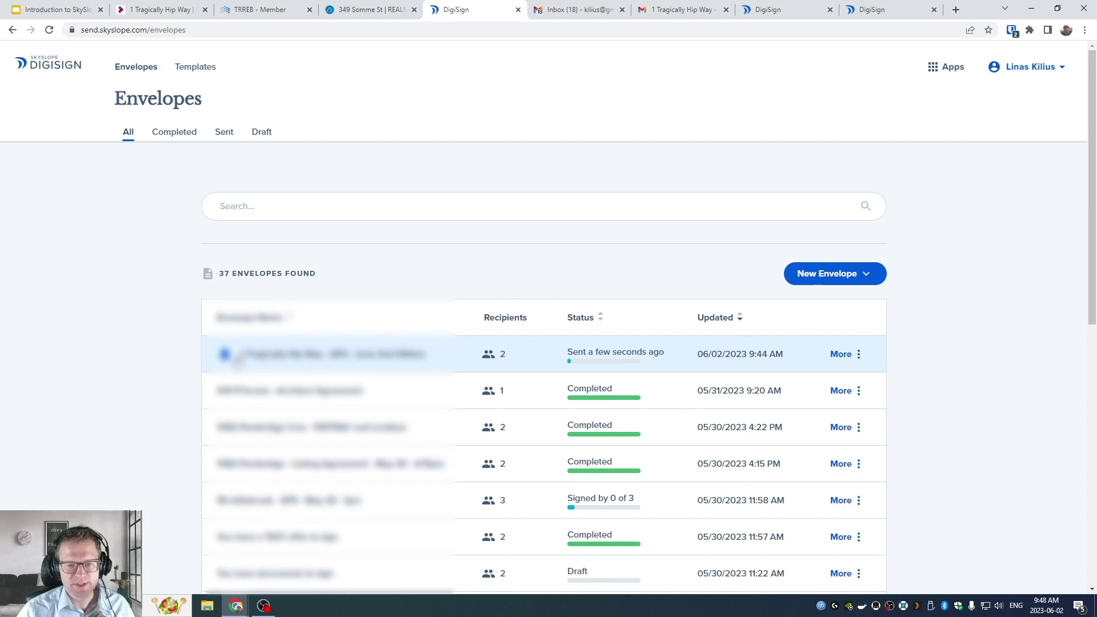
Step: Choose View History from the newest envelope's More menu
click(858, 354)
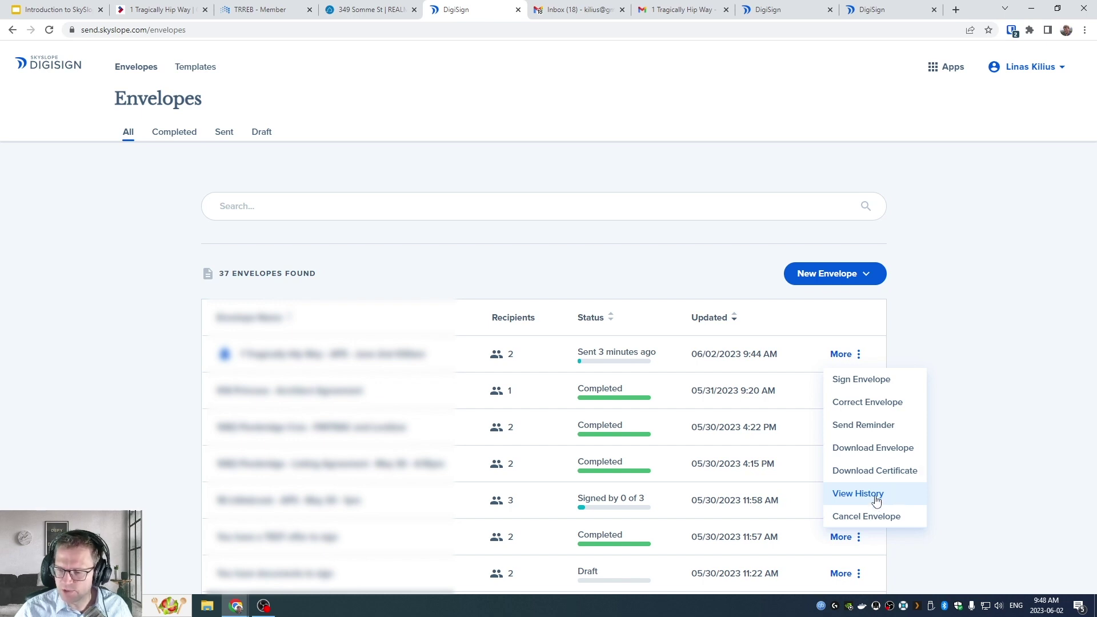
click(876, 500)
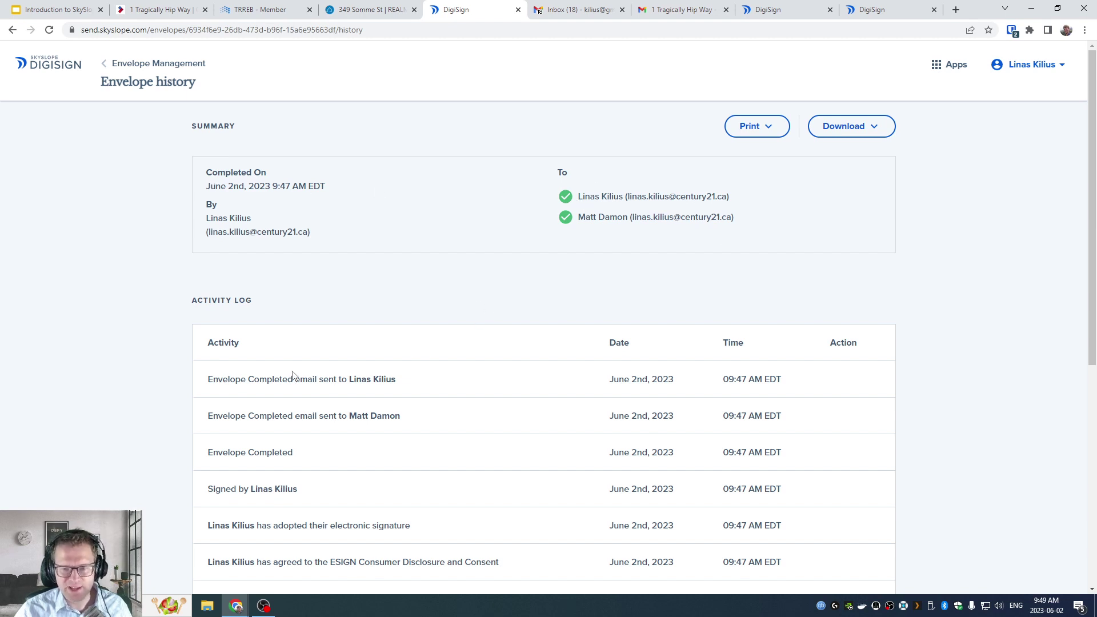
Step: Scroll through the activity log, check the Download options, and return to Envelope Management
scroll(292, 375, down, 3)
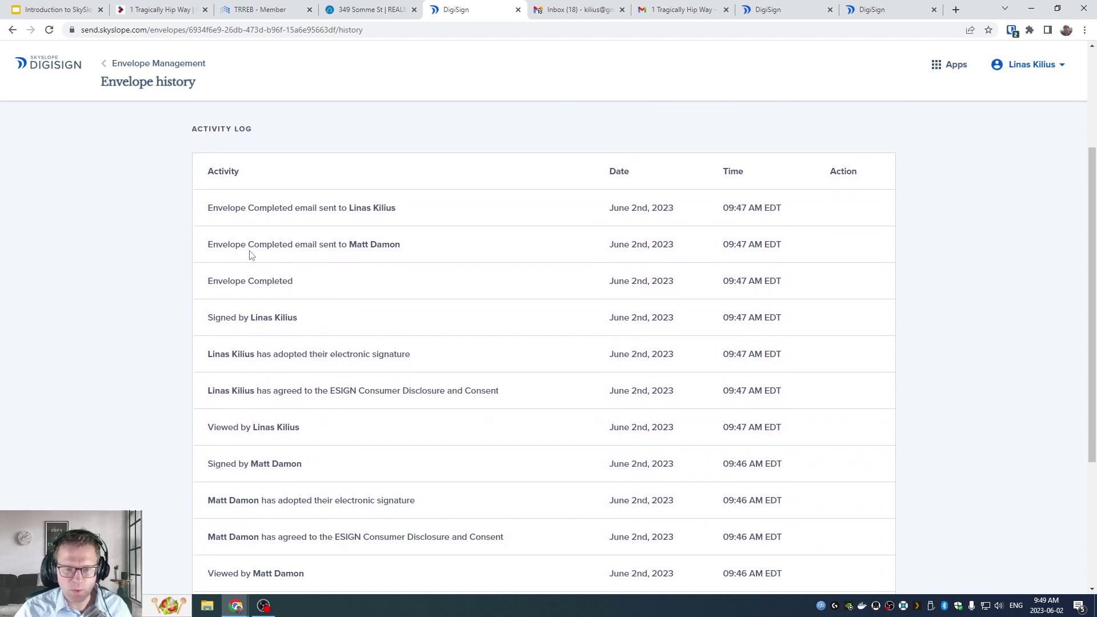
scroll(520, 342, down, 4)
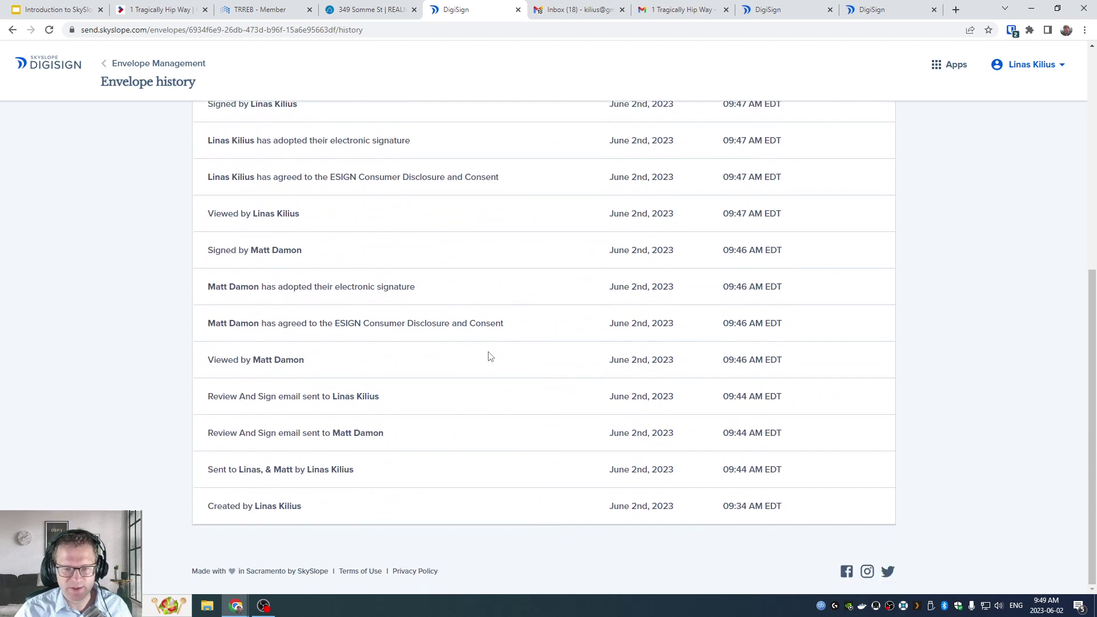
scroll(487, 359, up, 7)
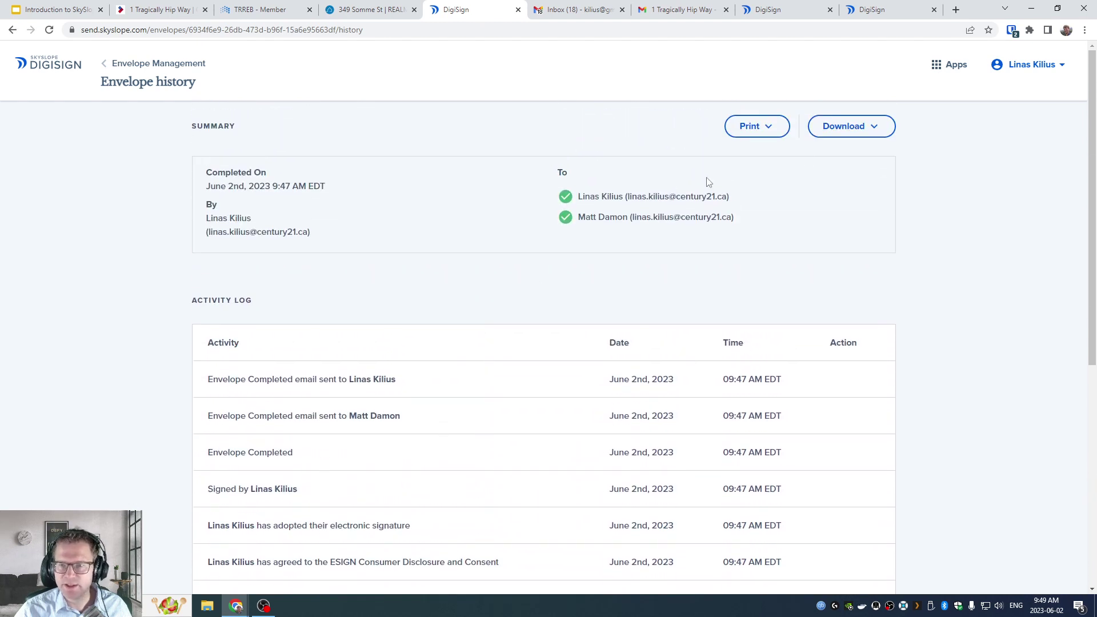
click(875, 125)
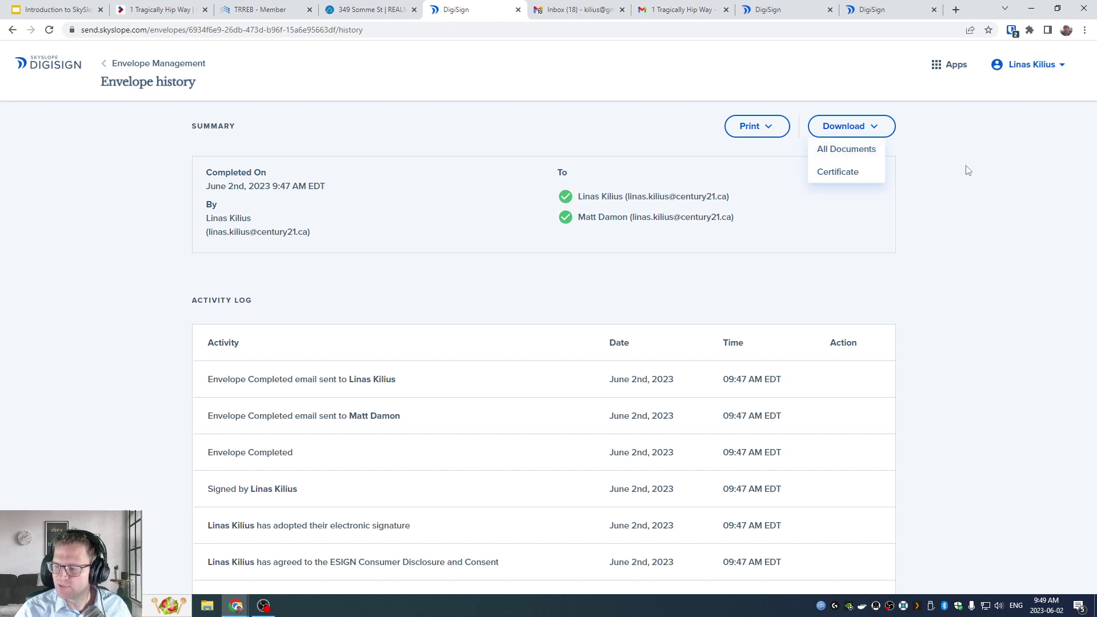
click(975, 177)
click(117, 69)
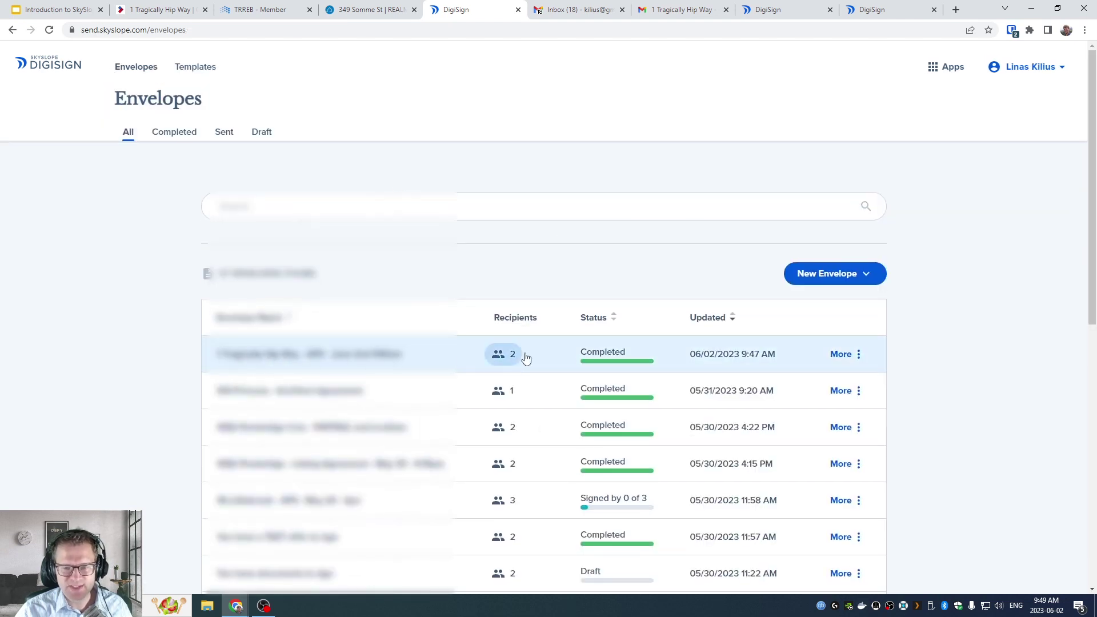
click(854, 354)
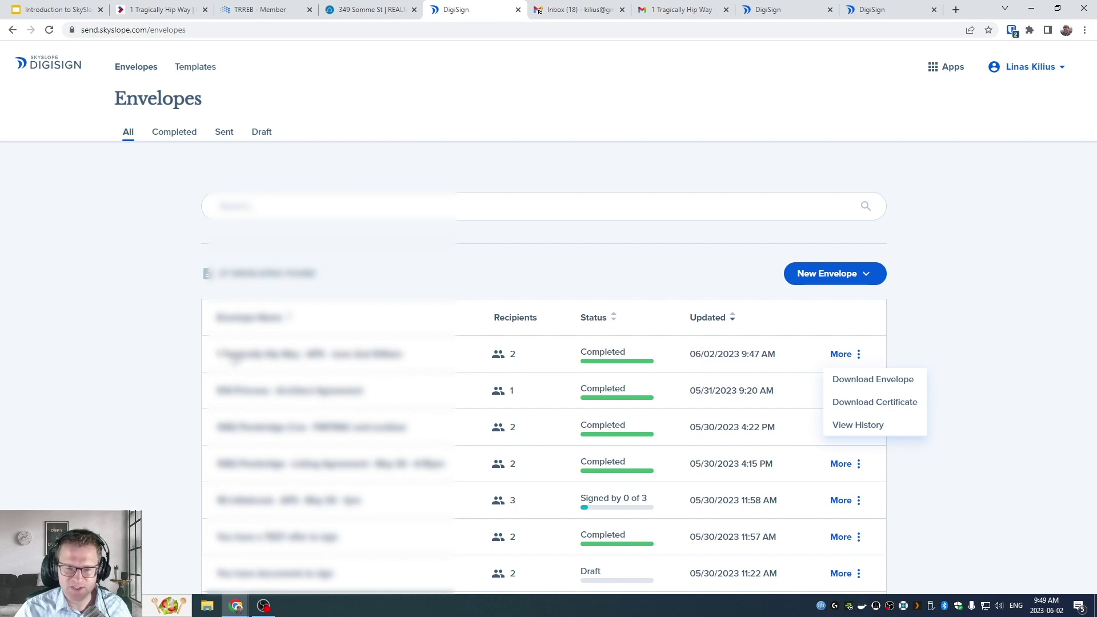
click(265, 363)
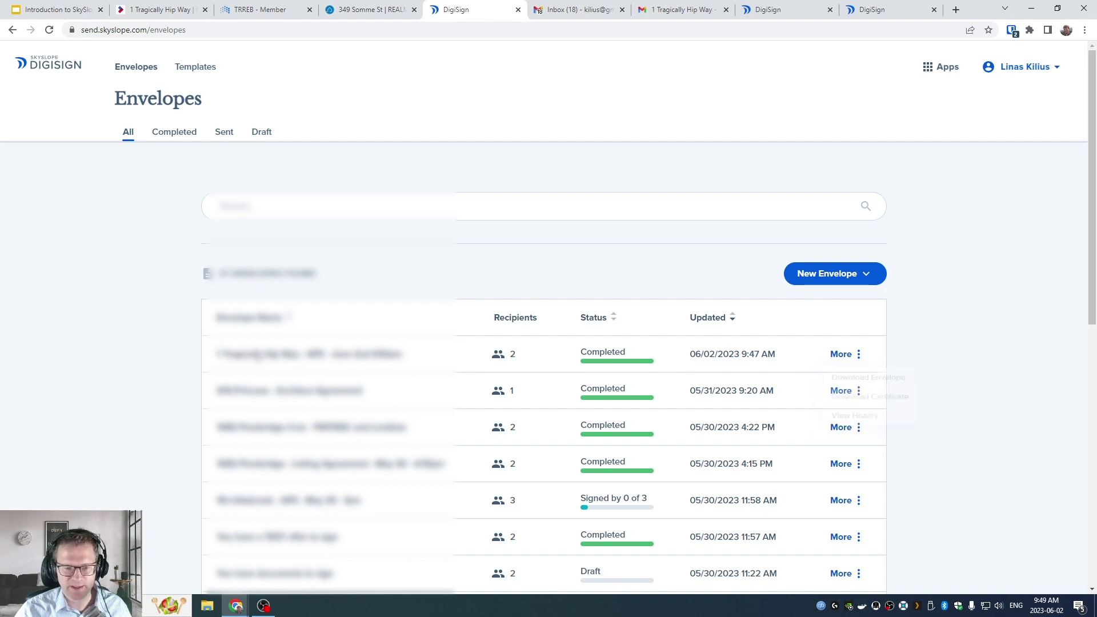
scroll(286, 377, down, 2)
scroll(298, 393, down, 1)
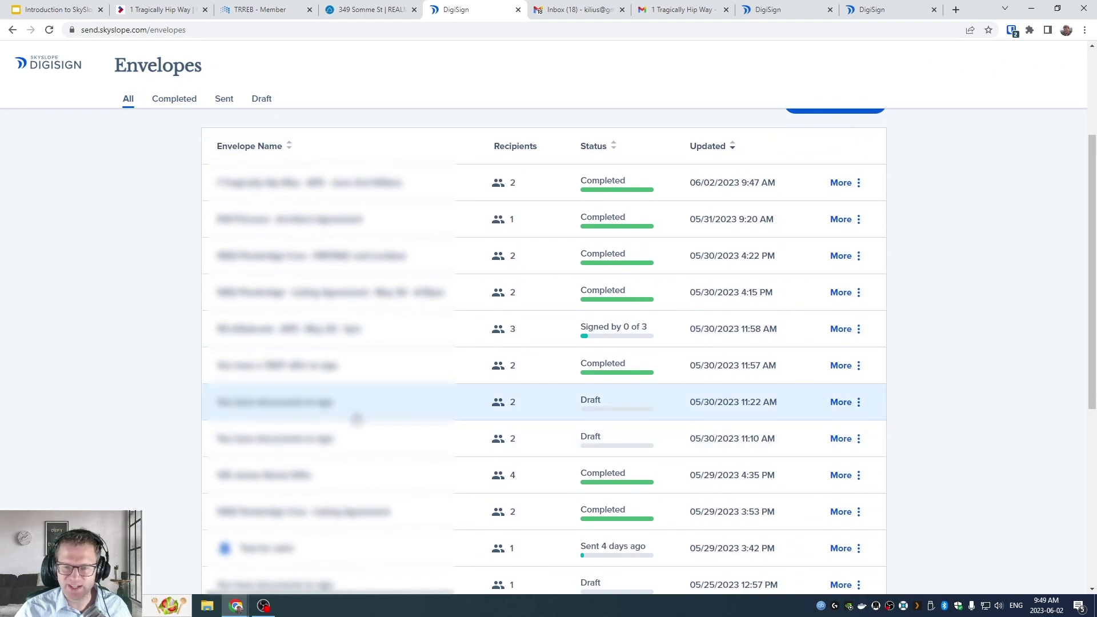
scroll(351, 434, up, 3)
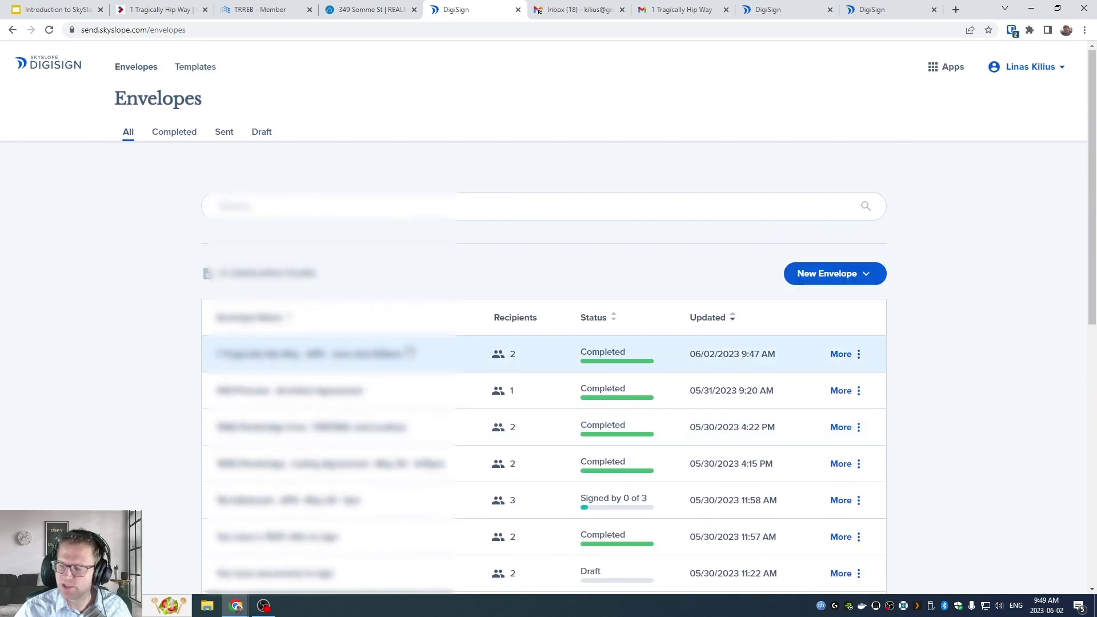